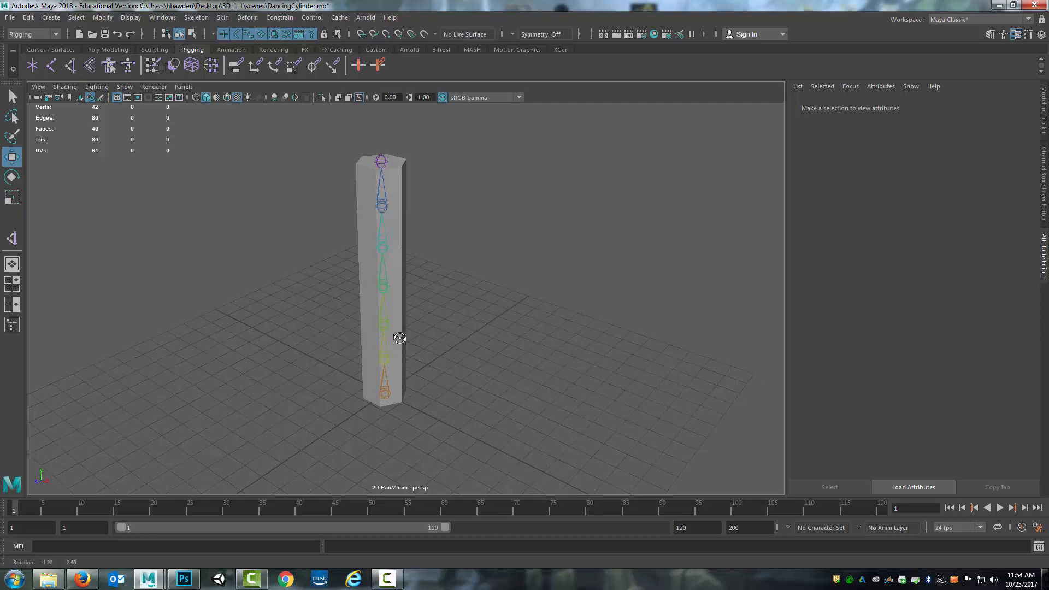
# Try rotating the middle joint of the cylinder's skeleton to about -10, 4 and 18 degrees in X, Y and Z
pyautogui.click(384, 282)
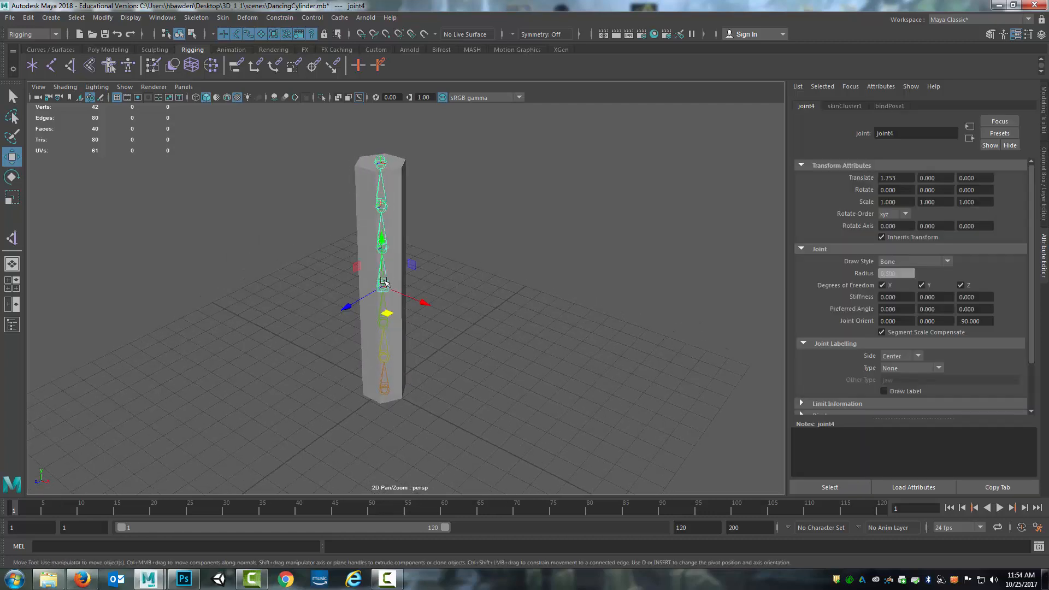
pyautogui.press('e')
pyautogui.moveTo(394, 276); pyautogui.dragTo(459, 295)
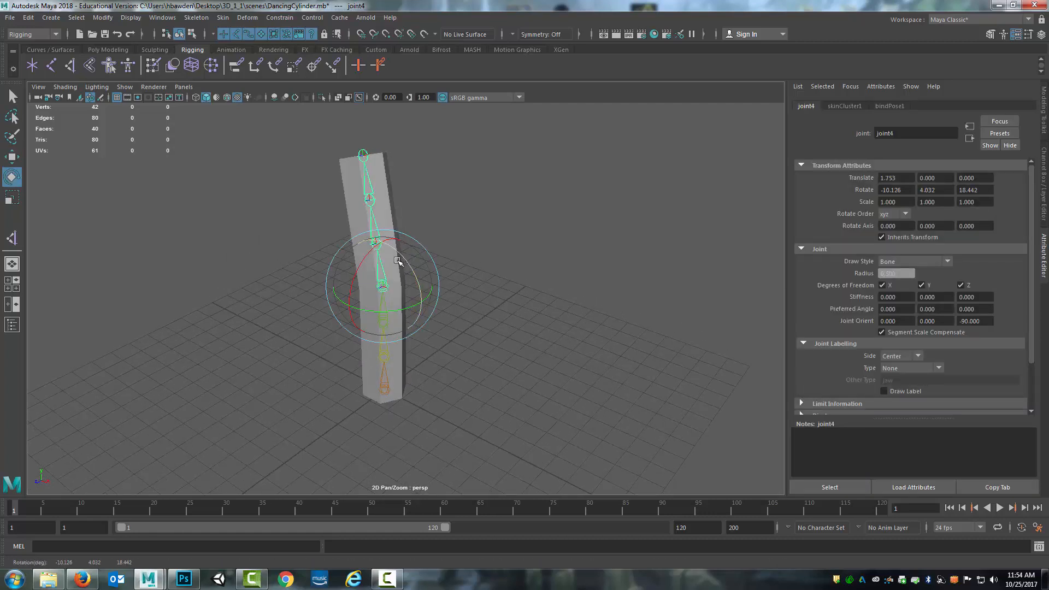
pyautogui.hotkey('ctrl', 'z')
# Bend the cylinder by rotating an upper joint and joint3, bringing joint3 to about 42 degrees in Z
pyautogui.click(544, 309)
pyautogui.keyDown('alt'); pyautogui.moveTo(529, 307); pyautogui.dragTo(396, 295); pyautogui.keyUp('alt')
pyautogui.scroll(2, 419, 298)
pyautogui.scroll(-5, 414, 304)
pyautogui.click(384, 261)
pyautogui.moveTo(403, 234); pyautogui.dragTo(388, 208)
pyautogui.click(384, 324)
pyautogui.moveTo(407, 314); pyautogui.dragTo(389, 276)
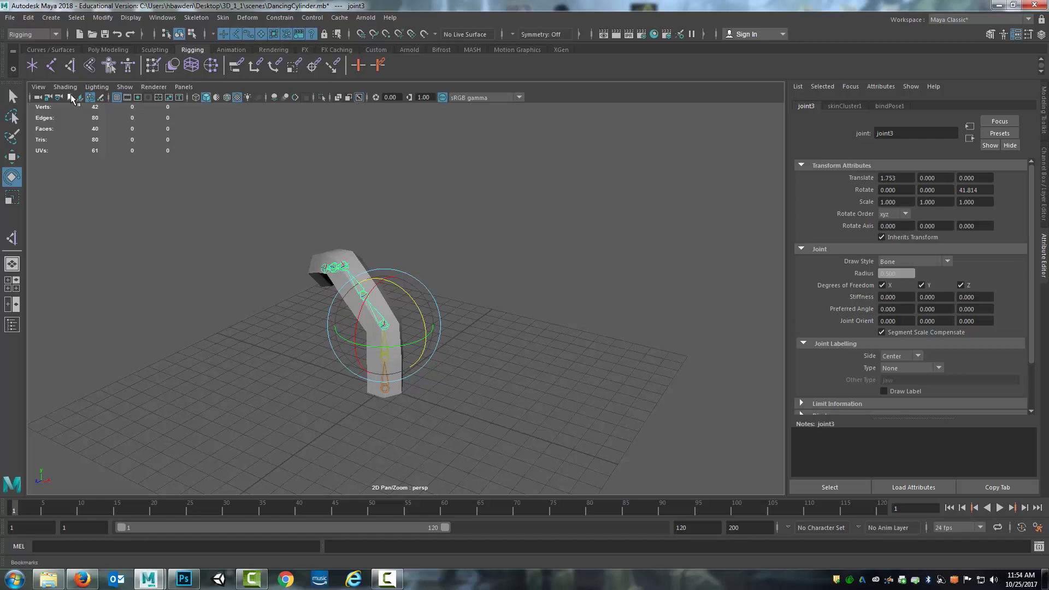
# Toggle the X-Ray Joints display repeatedly to compare the bent cylinder with its skeleton shown and hidden
pyautogui.click(358, 97)
pyautogui.click(359, 98)
pyautogui.click(359, 97)
pyautogui.click(359, 97)
pyautogui.click(359, 97)
pyautogui.click(359, 98)
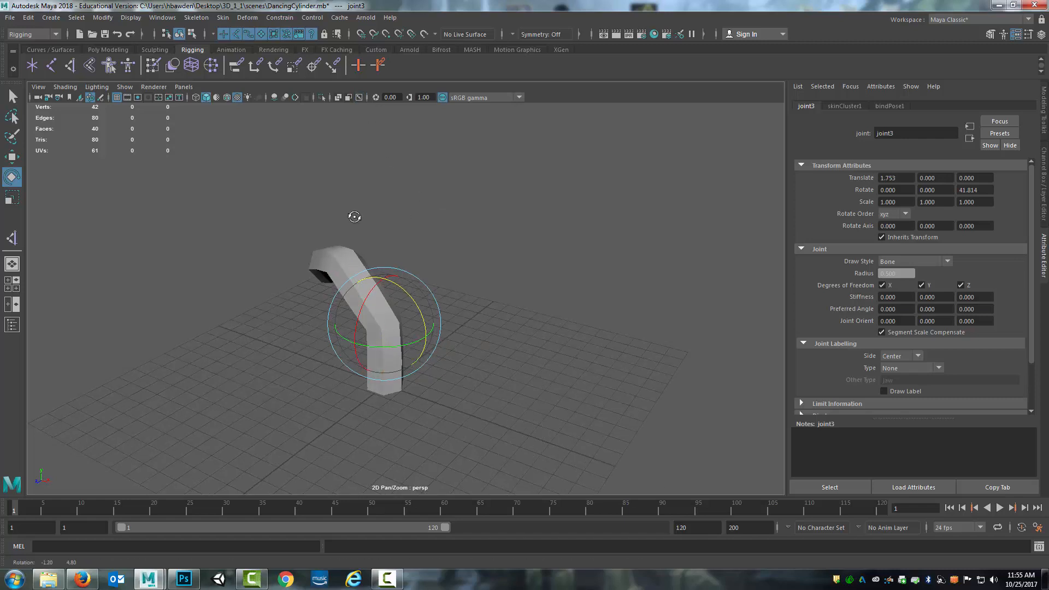
# Twist the cylinder into a crooked pose, with joint6 at about 117, -23 and -39 degrees, and turn on X-Ray Joints
pyautogui.keyDown('alt'); pyautogui.moveTo(351, 217); pyautogui.dragTo(392, 265); pyautogui.keyUp('alt')
pyautogui.moveTo(329, 304); pyautogui.dragTo(393, 219)
pyautogui.click(399, 254)
pyautogui.click(359, 97)
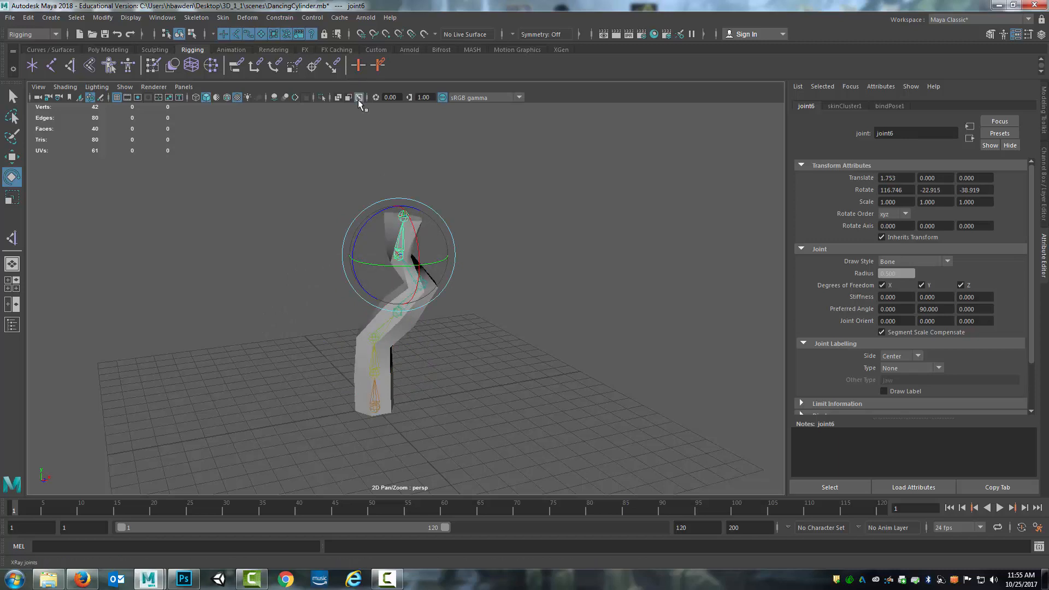
# Undo all the joint rotations so the cylinder stands straight
pyautogui.keyDown('alt'); pyautogui.moveTo(543, 342); pyautogui.dragTo(493, 343); pyautogui.keyUp('alt')
pyautogui.hotkey('ctrl', 'z')
pyautogui.hotkey('ctrl', 'z')
pyautogui.hotkey('ctrl', 'z')
pyautogui.hotkey('ctrl', 'z')
pyautogui.hotkey('ctrl', 'z')
pyautogui.hotkey('ctrl', 'z')
pyautogui.hotkey('ctrl', 'z')
pyautogui.hotkey('ctrl', 'z')
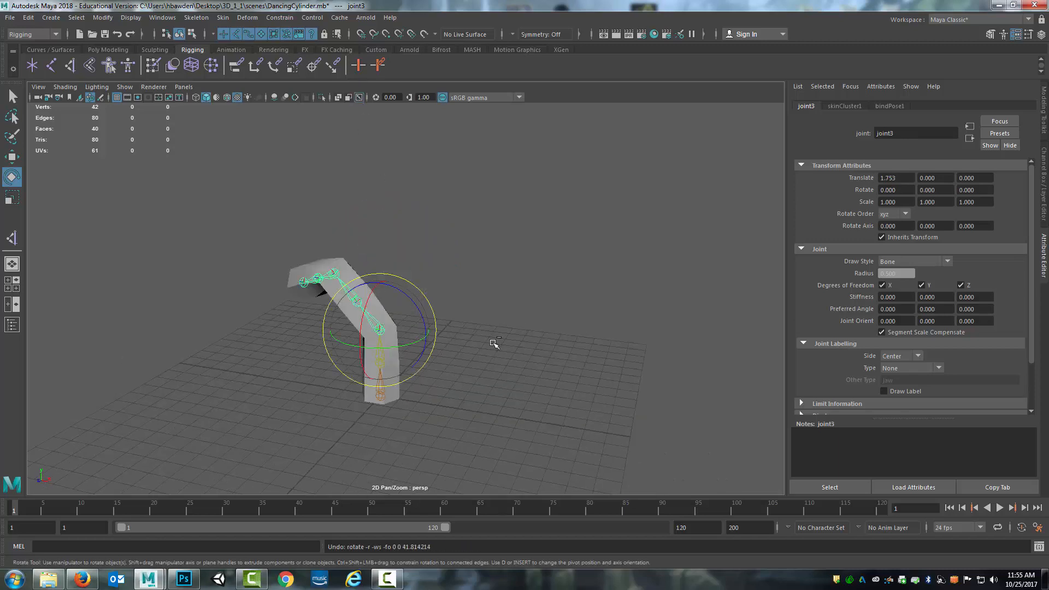
pyautogui.keyDown('alt'); pyautogui.moveTo(472, 350); pyautogui.dragTo(368, 340); pyautogui.keyUp('alt')
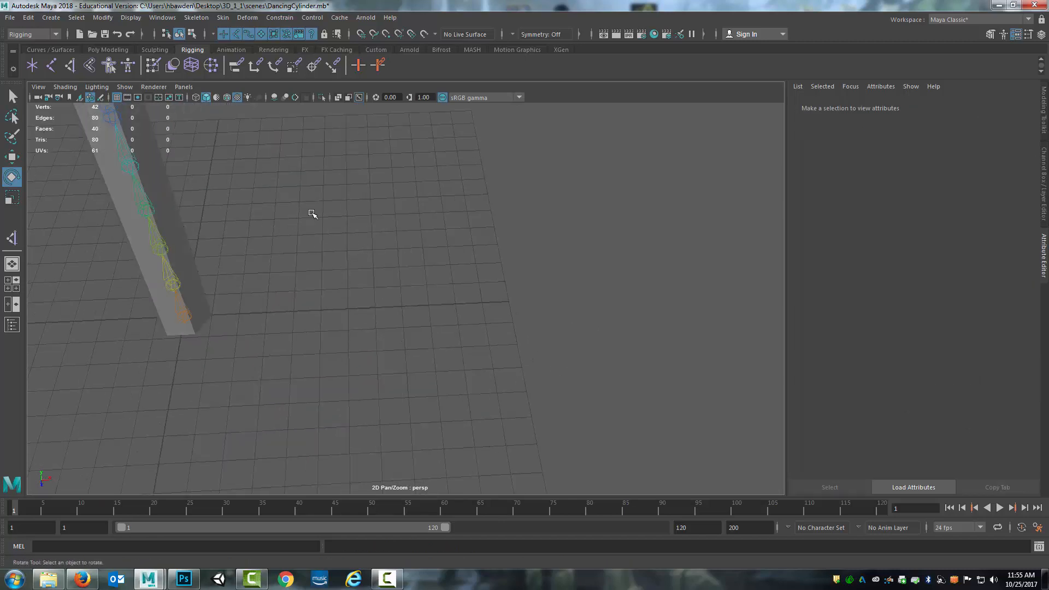
# Create a straight chain of three joints beside the cylinder on the X axis, starting at X 4 and spaced 2 units apart
pyautogui.keyDown('alt'); pyautogui.moveTo(301, 259); pyautogui.dragTo(433, 267); pyautogui.keyUp('alt')
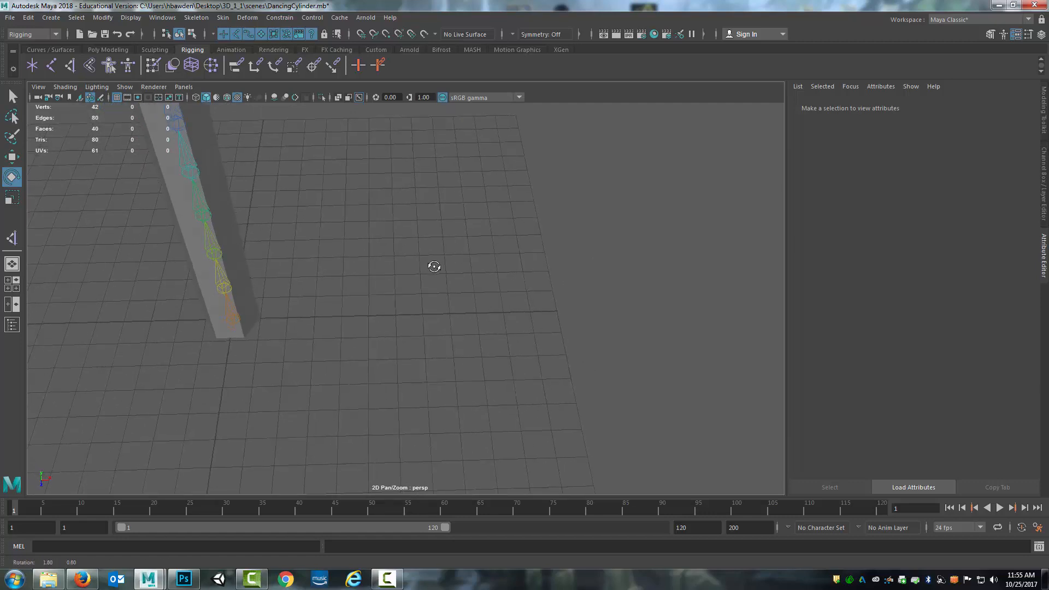
pyautogui.click(50, 65)
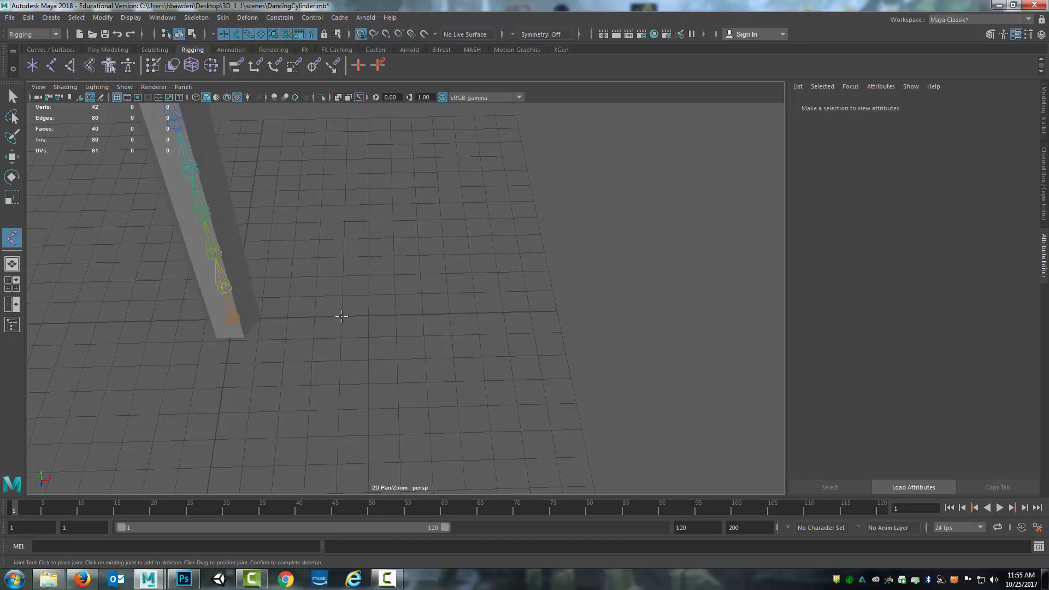
pyautogui.click(341, 316)
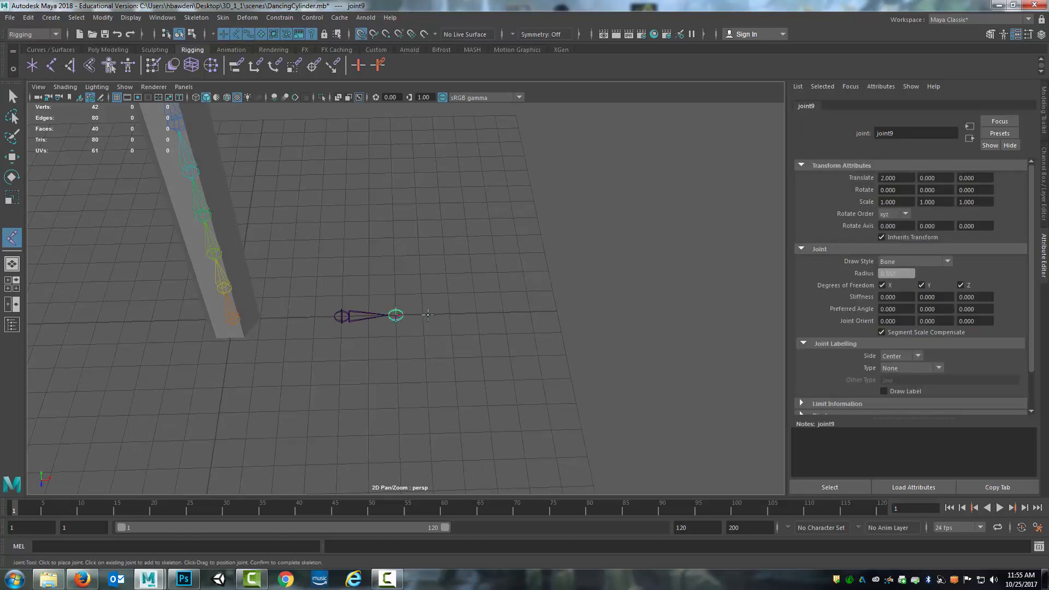
pyautogui.keyDown('alt'); pyautogui.moveTo(449, 314); pyautogui.dragTo(502, 322); pyautogui.keyUp('alt')
pyautogui.keyDown('alt'); pyautogui.moveTo(502, 322); pyautogui.dragTo(457, 320, button='middle'); pyautogui.keyUp('alt')
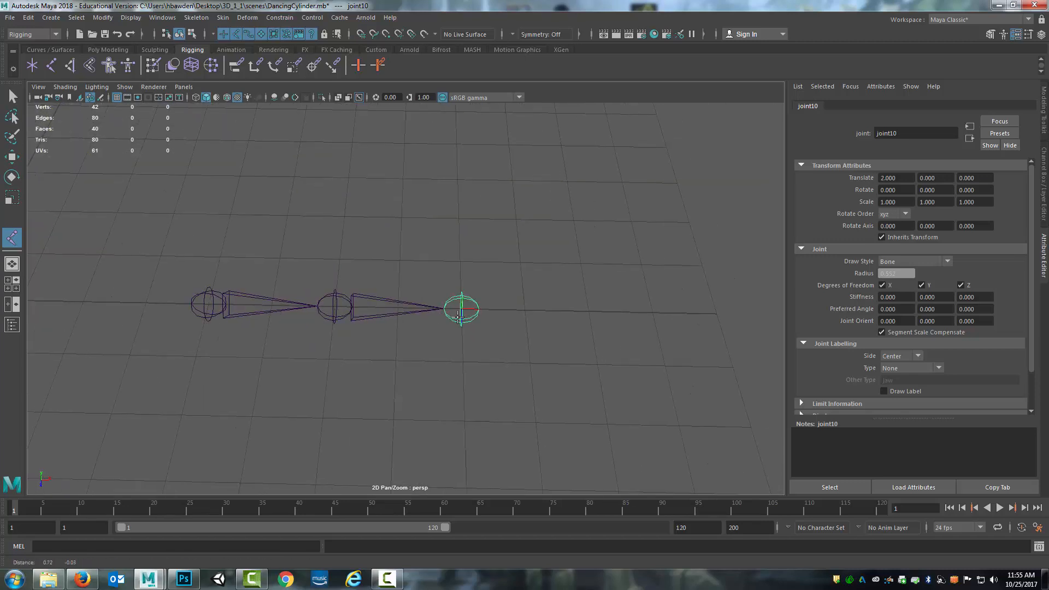
pyautogui.keyDown('alt'); pyautogui.moveTo(457, 319); pyautogui.dragTo(461, 322); pyautogui.keyUp('alt')
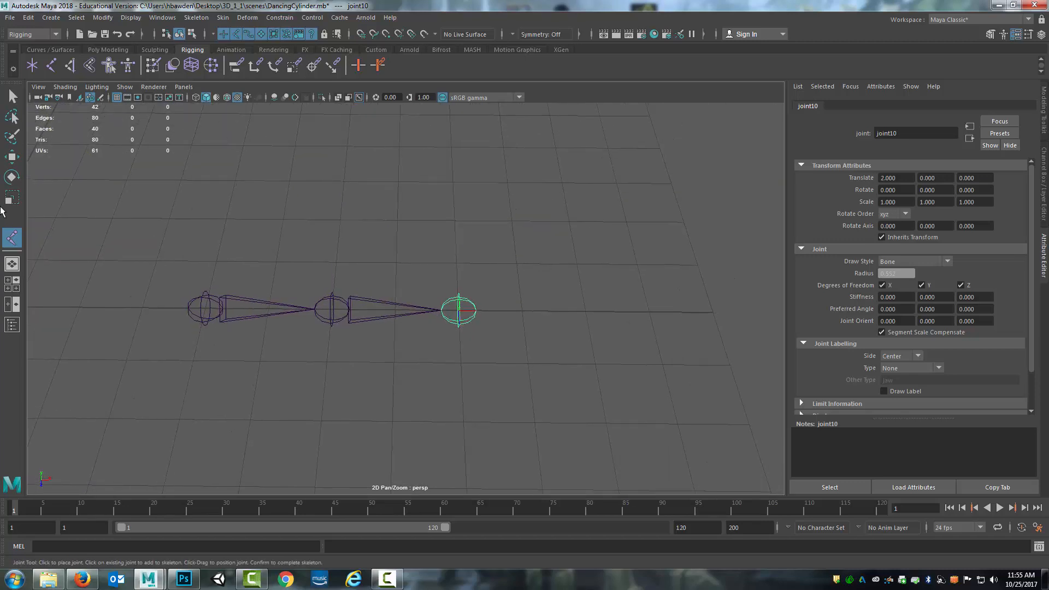
# Add an IK handle running from the first joint to the last joint of the new chain
pyautogui.click(70, 65)
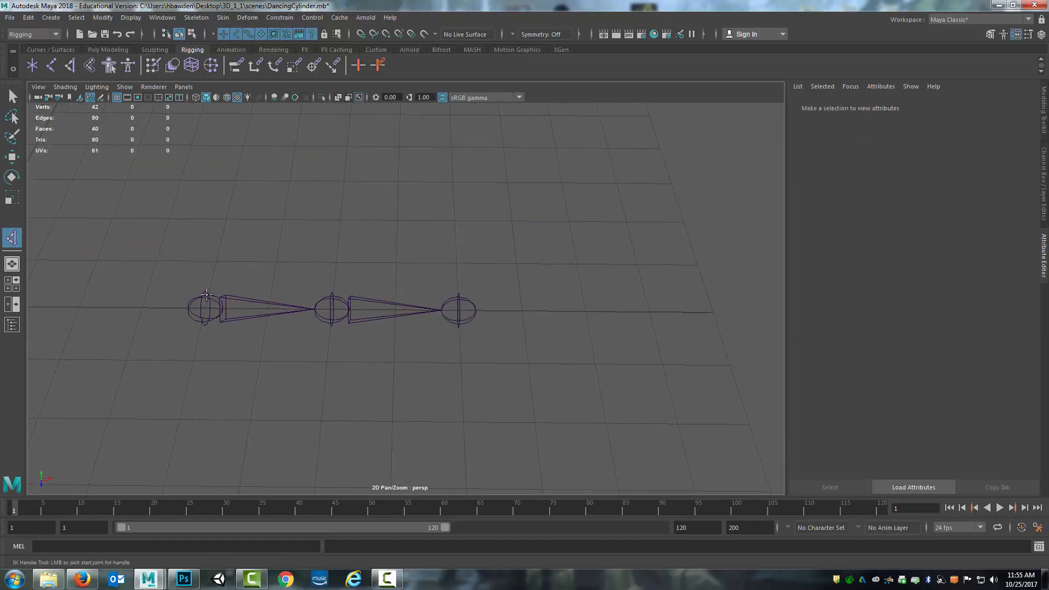
pyautogui.click(206, 295)
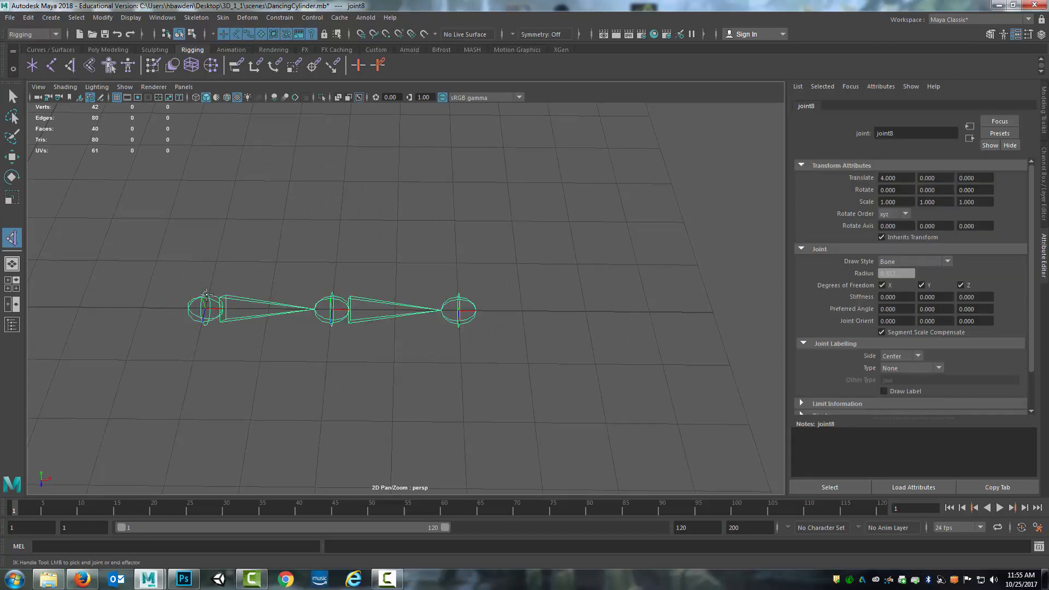
pyautogui.click(466, 298)
pyautogui.moveTo(597, 333)
pyautogui.keyDown('alt'); pyautogui.mouseDown()
pyautogui.moveTo(560, 320)
pyautogui.moveTo(579, 328)
pyautogui.mouseUp(); pyautogui.keyUp('alt')
pyautogui.press('w')
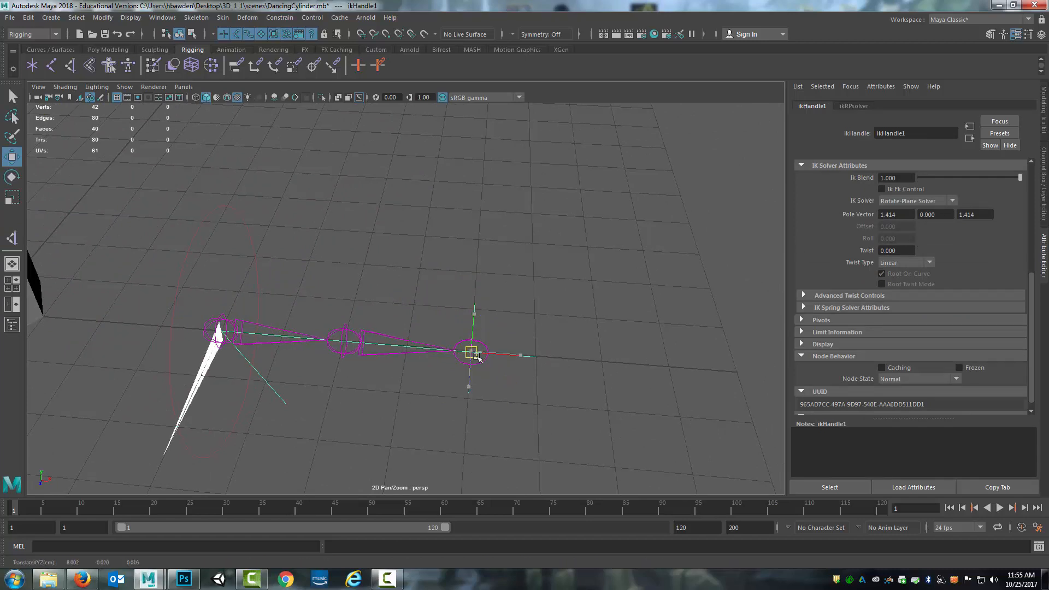
# Move the IK handle toward the chain's root so the middle joint bends
pyautogui.moveTo(477, 358); pyautogui.dragTo(404, 329)
pyautogui.scroll(3, 430, 322)
pyautogui.scroll(-5, 430, 322)
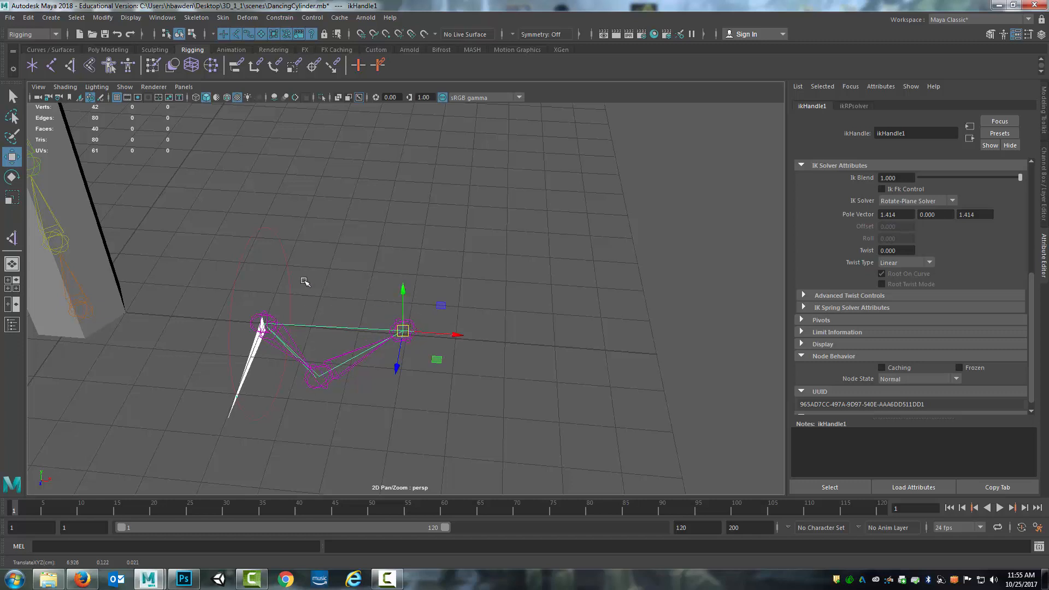
pyautogui.keyDown('alt'); pyautogui.moveTo(304, 281); pyautogui.dragTo(290, 194); pyautogui.keyUp('alt')
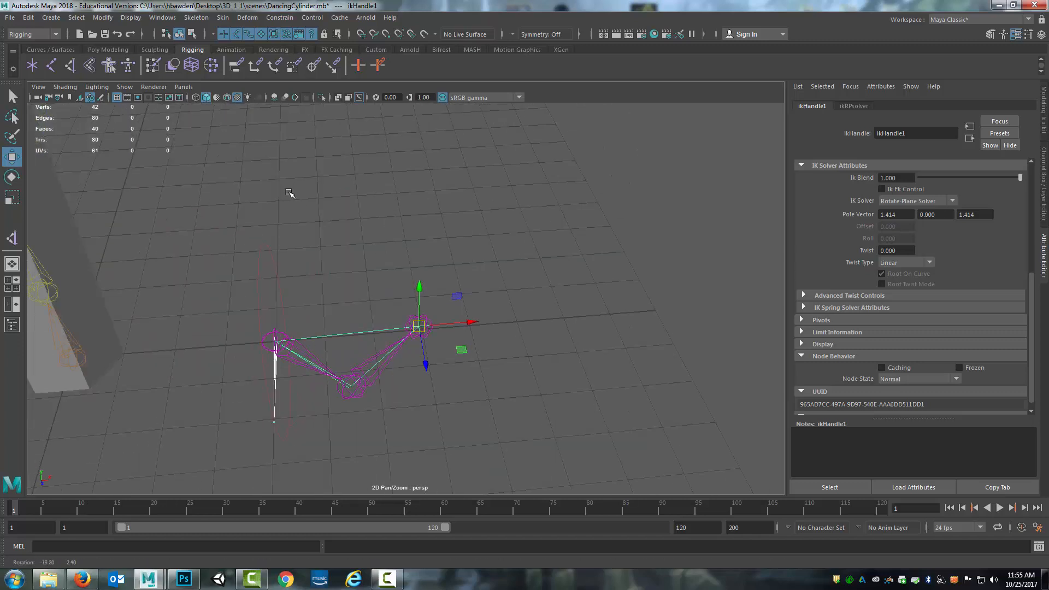
# Create a second straight three-joint chain parallel to the IK chain, starting at X 4, Z -3 with joints 2 units apart
pyautogui.click(52, 66)
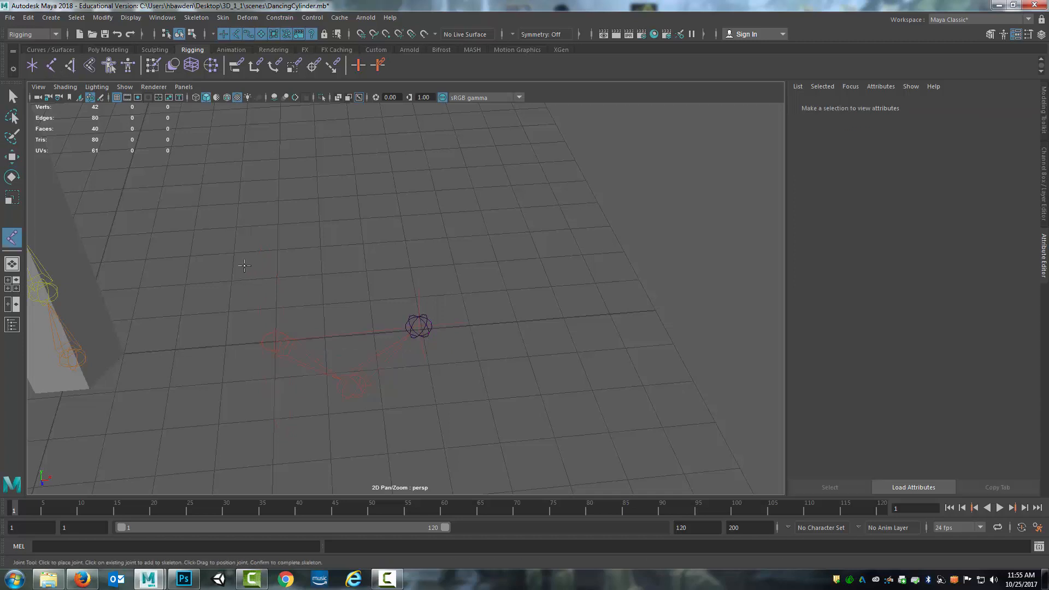
pyautogui.click(278, 249)
pyautogui.click(364, 244)
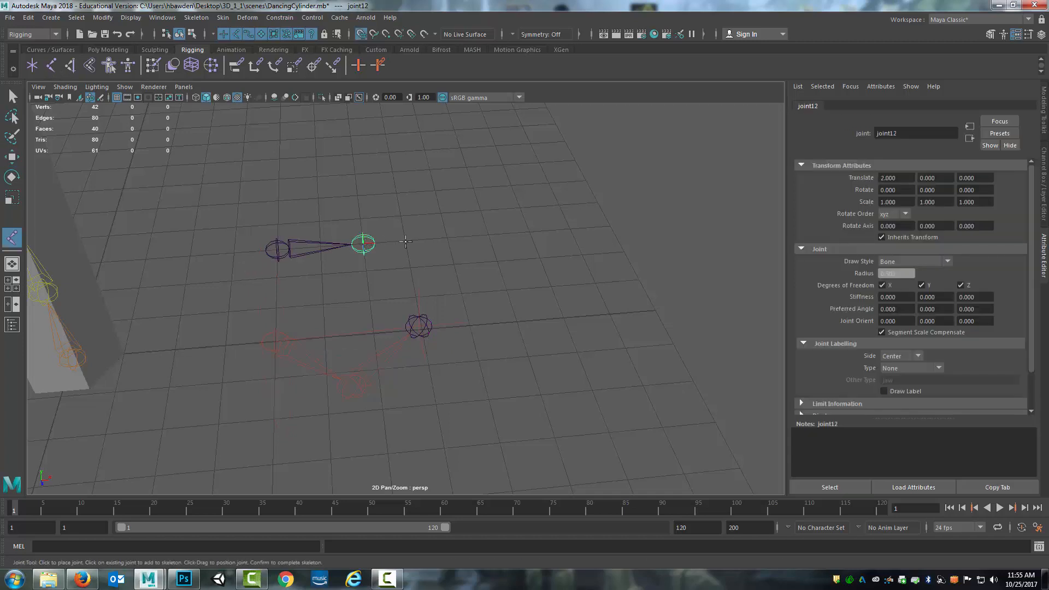
pyautogui.click(444, 239)
pyautogui.keyDown('alt'); pyautogui.moveTo(444, 239); pyautogui.dragTo(417, 257); pyautogui.keyUp('alt')
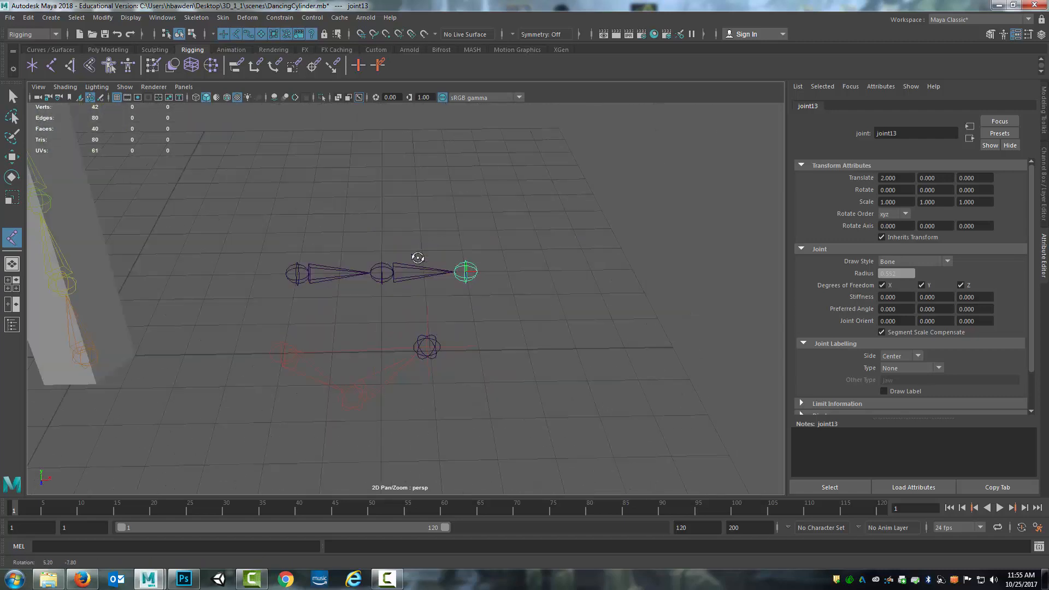
# Bend the second chain by rotating its root joint about -43 degrees and its middle joint about 81 degrees in Y
pyautogui.click(12, 97)
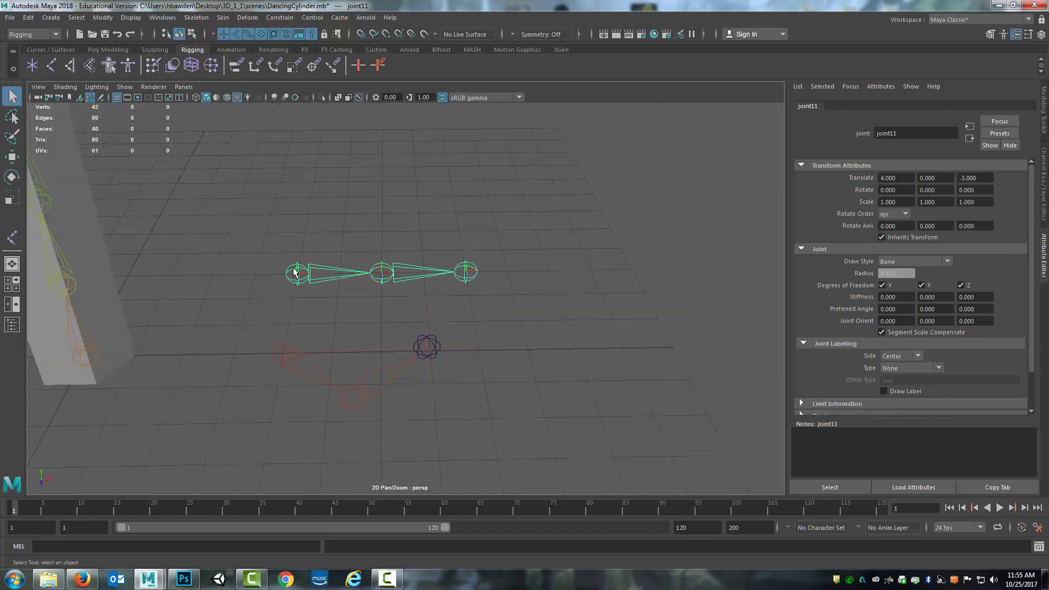
pyautogui.press('e')
pyautogui.moveTo(324, 293); pyautogui.dragTo(441, 290)
pyautogui.click(374, 302)
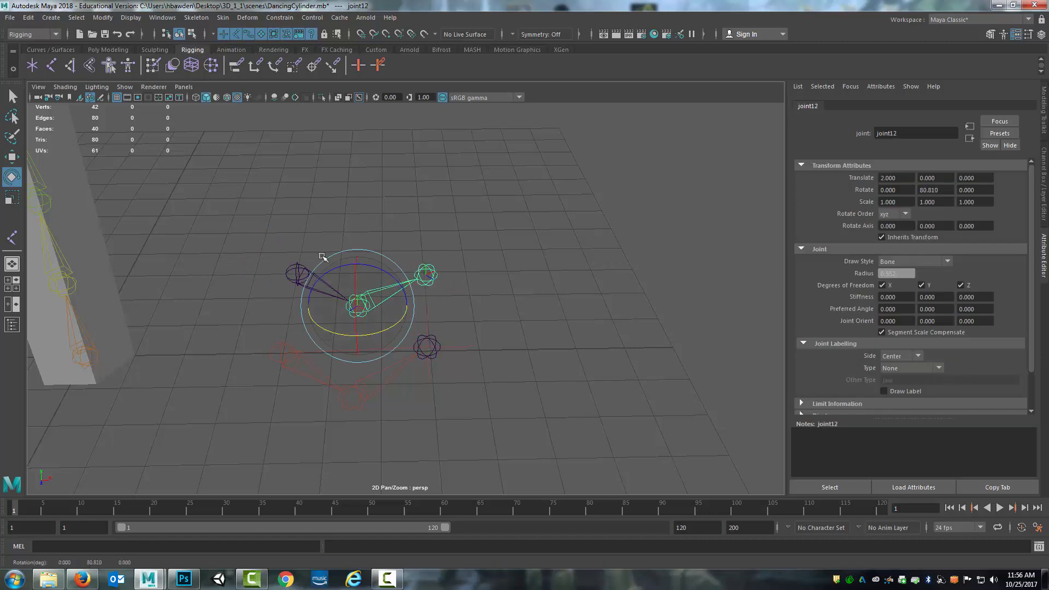
# Move the IK handle around its root, first folding the chain tightly and then stretching it outward
pyautogui.click(476, 348)
pyautogui.click(427, 348)
pyautogui.press('w')
pyautogui.moveTo(428, 346); pyautogui.dragTo(340, 414)
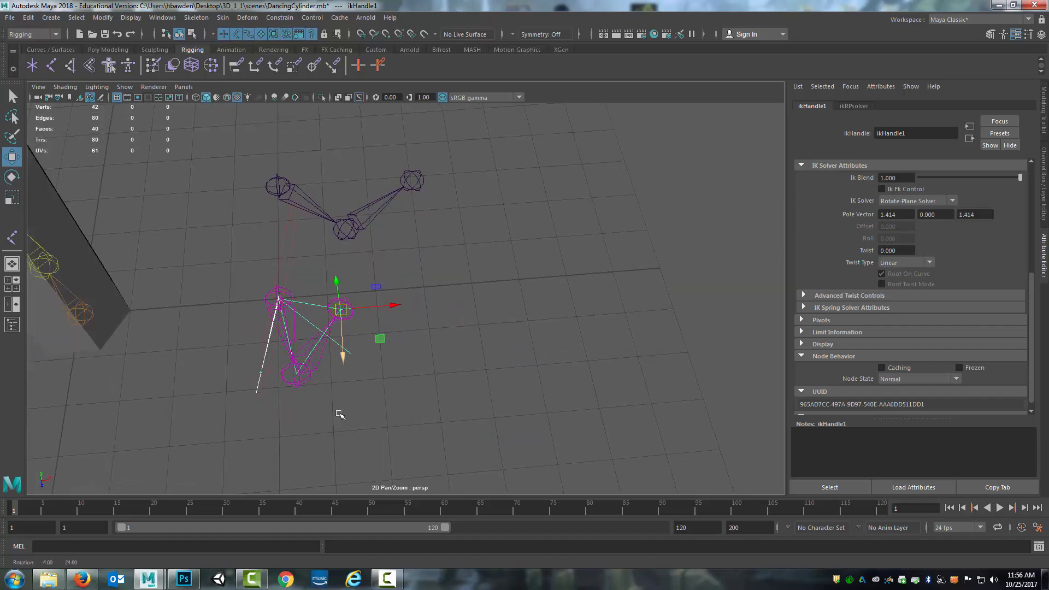
pyautogui.moveTo(340, 310); pyautogui.dragTo(461, 309)
pyautogui.keyDown('alt'); pyautogui.moveTo(422, 331); pyautogui.dragTo(371, 300); pyautogui.keyUp('alt')
# Repose the second chain joint by joint, rotating its root joint to about -10 degrees in X and -72 degrees in Y
pyautogui.click(355, 204)
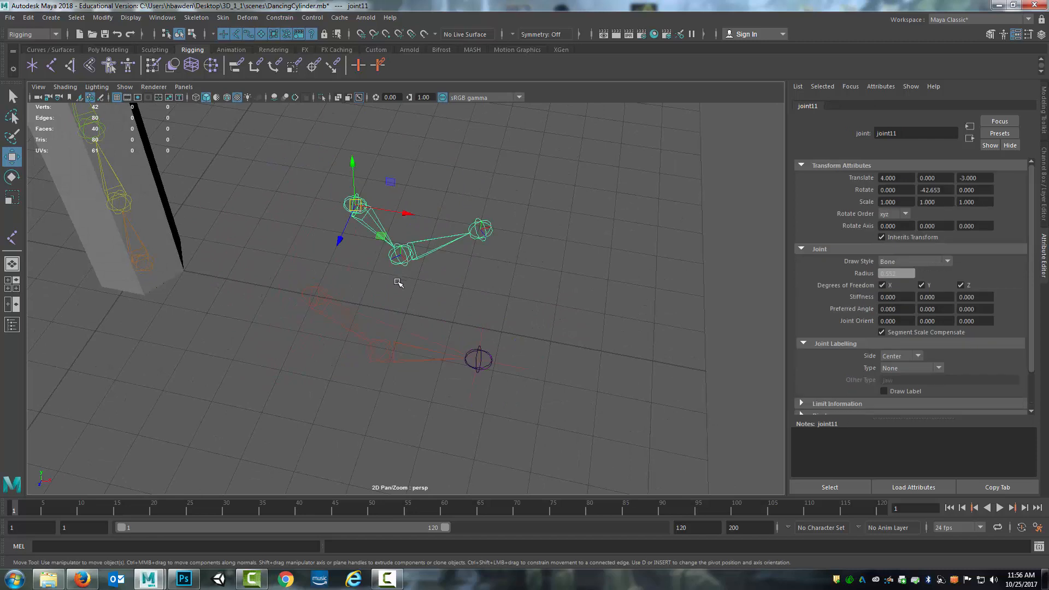
pyautogui.press('e')
pyautogui.moveTo(374, 237); pyautogui.dragTo(352, 270)
pyautogui.click(337, 270)
pyautogui.click(358, 201)
pyautogui.click(329, 265)
pyautogui.click(360, 204)
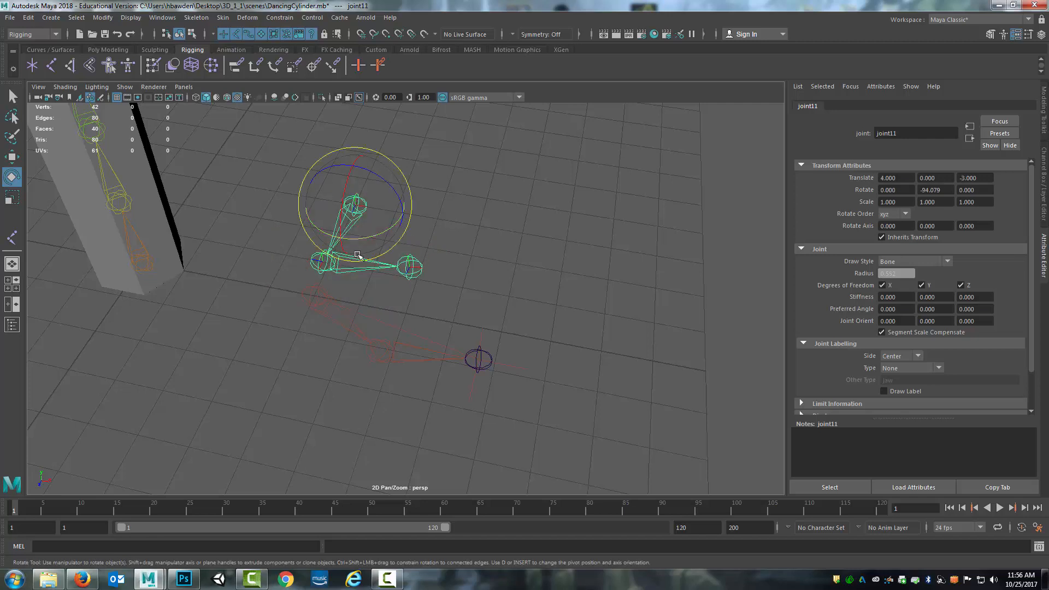
pyautogui.moveTo(373, 220); pyautogui.dragTo(397, 238)
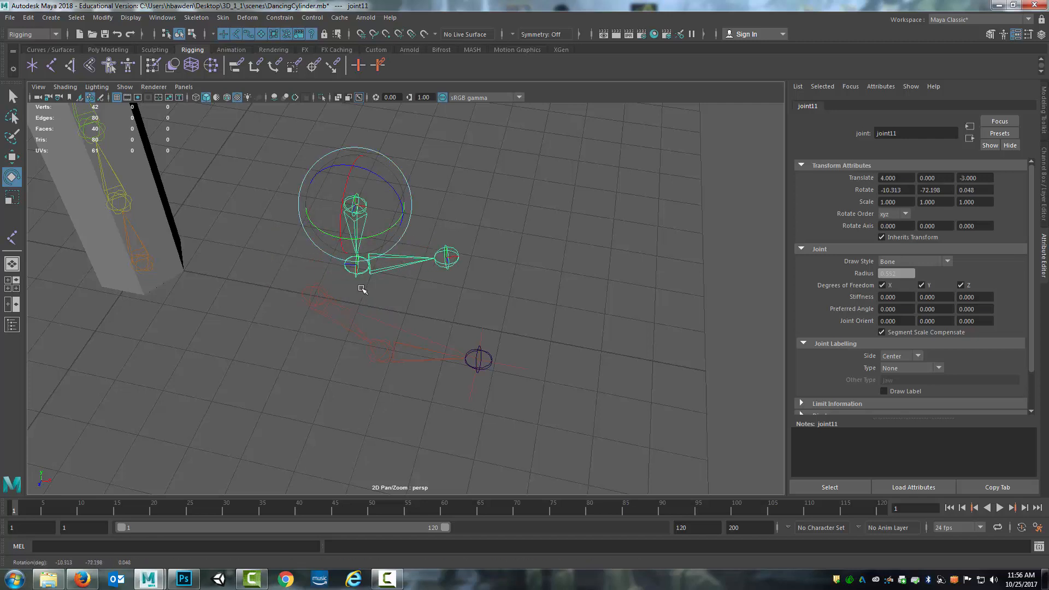
# Delete the second joint chain
pyautogui.keyDown('alt'); pyautogui.moveTo(361, 288); pyautogui.dragTo(399, 285); pyautogui.keyUp('alt')
pyautogui.keyDown('alt'); pyautogui.moveTo(459, 273); pyautogui.dragTo(398, 268); pyautogui.keyUp('alt')
pyautogui.press('Delete')
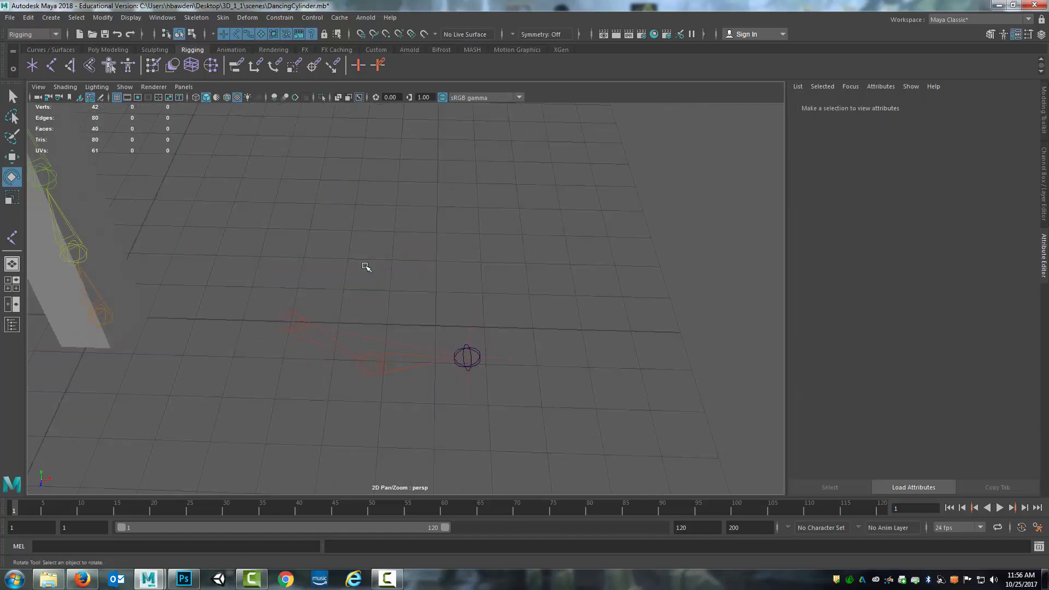
# Undo the test poses of both chains and the creation of the second chain
pyautogui.click(469, 333)
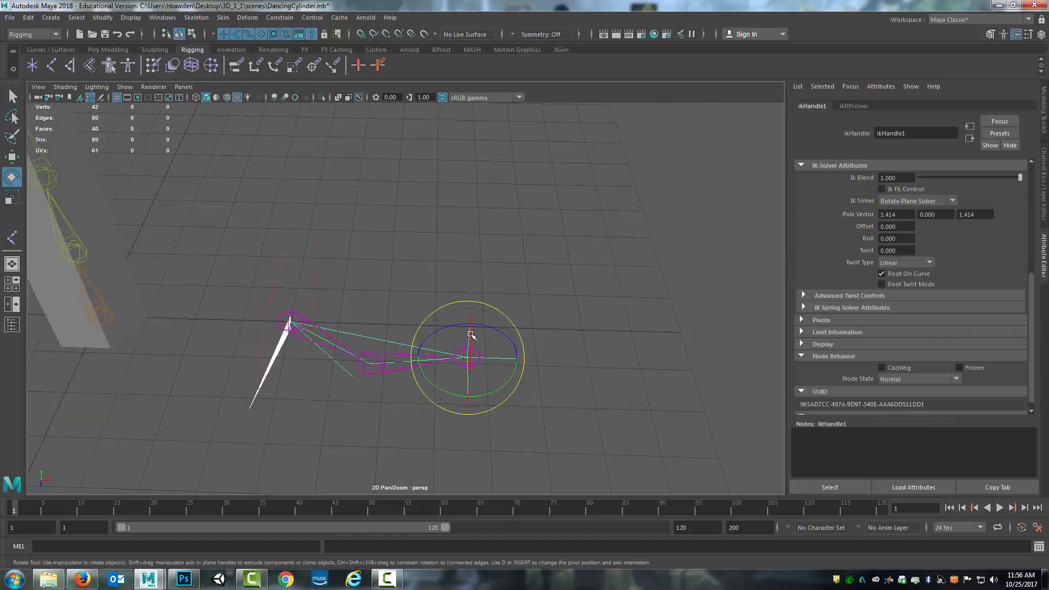
pyautogui.keyDown('alt'); pyautogui.moveTo(468, 333); pyautogui.dragTo(371, 333); pyautogui.keyUp('alt')
pyautogui.hotkey('ctrl', 'z')
pyautogui.hotkey('ctrl', 'z')
pyautogui.hotkey('ctrl', 'z')
pyautogui.hotkey('ctrl', 'z')
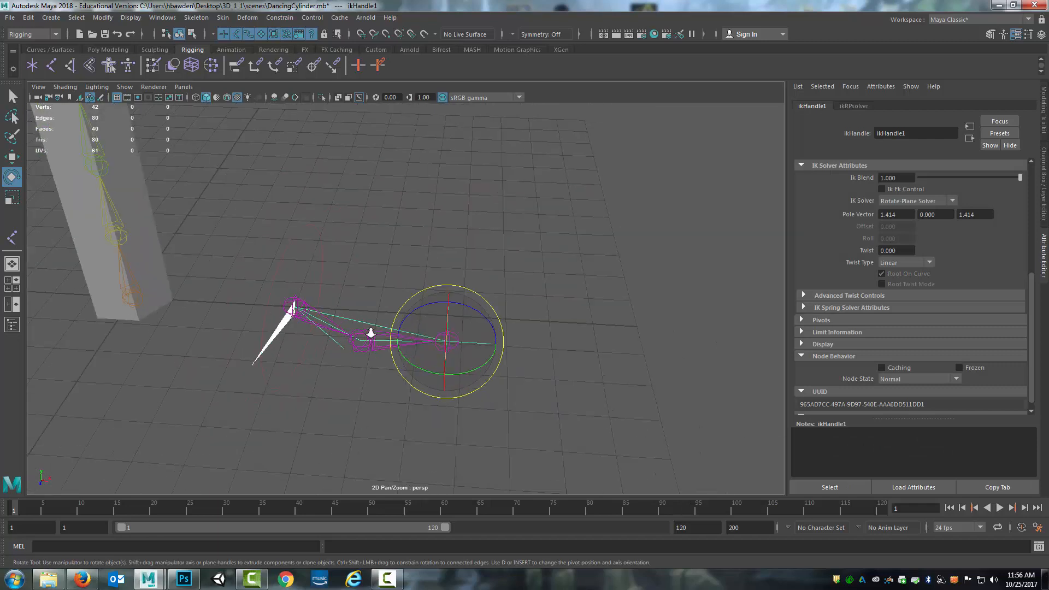
pyautogui.hotkey('ctrl', 'z')
pyautogui.hotkey('ctrl', 'z')
pyautogui.hotkey('ctrl', 'z')
pyautogui.hotkey('ctrl', 'z')
pyautogui.hotkey('ctrl', 'z')
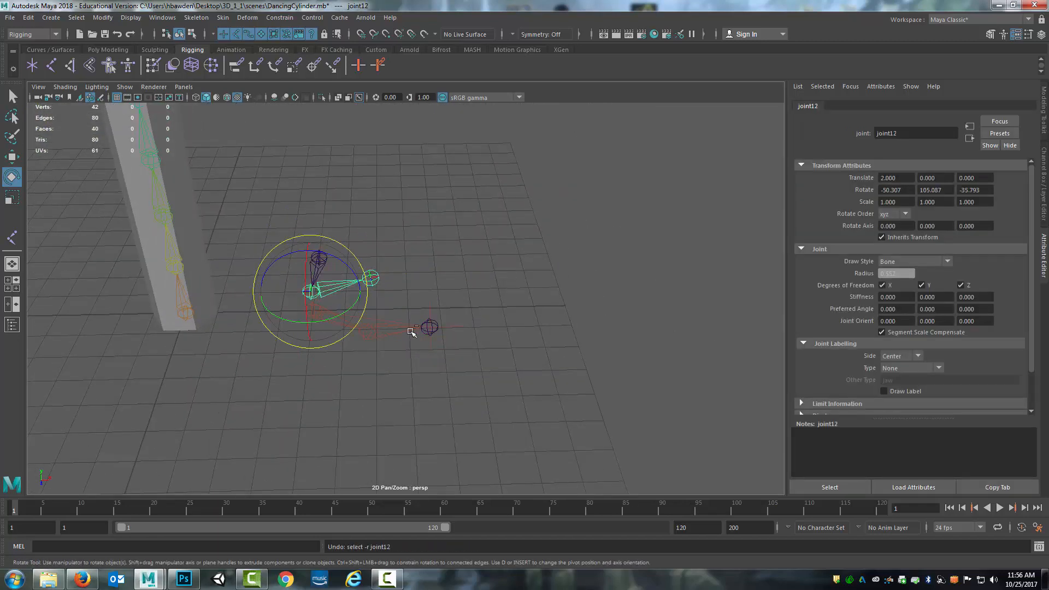
pyautogui.hotkey('ctrl', 'z')
pyautogui.hotkey('ctrl', 'z')
pyautogui.hotkey('ctrl', 'z')
pyautogui.hotkey('ctrl', 'z')
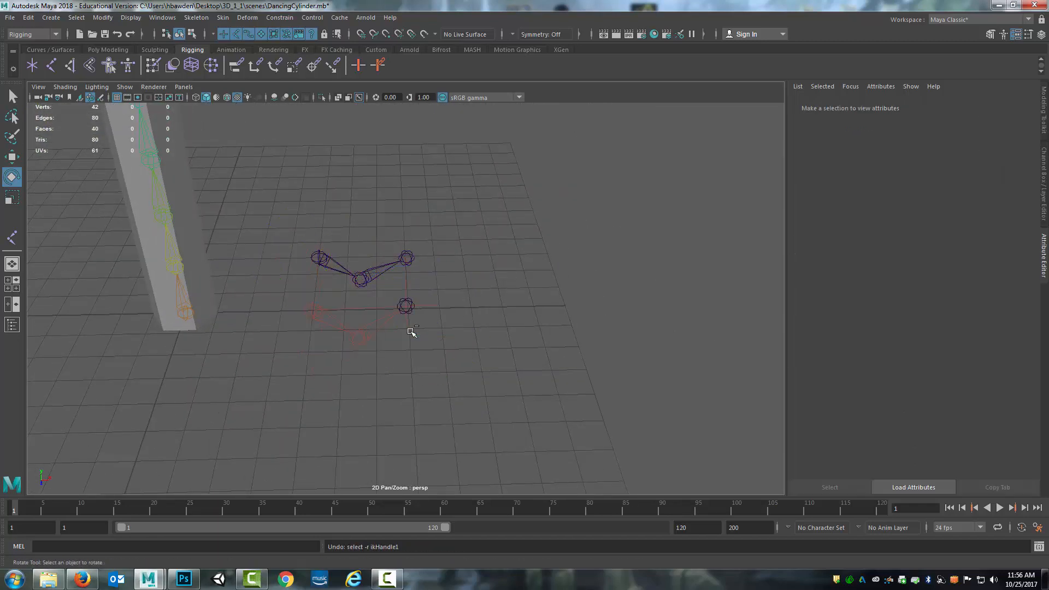
pyautogui.hotkey('ctrl', 'z')
pyautogui.hotkey('ctrl', 'z')
pyautogui.hotkey('ctrl', 'z')
pyautogui.hotkey('ctrl', 'z')
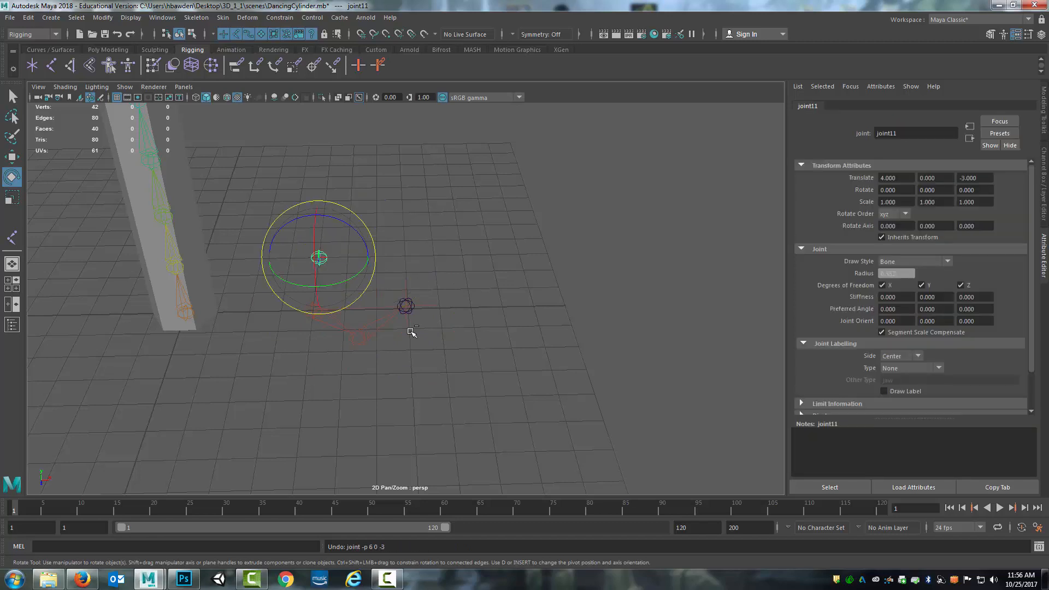
# Examine the straight joint chain and its IK handle closely from several angles
pyautogui.keyDown('alt'); pyautogui.moveTo(411, 332); pyautogui.dragTo(332, 362); pyautogui.keyUp('alt')
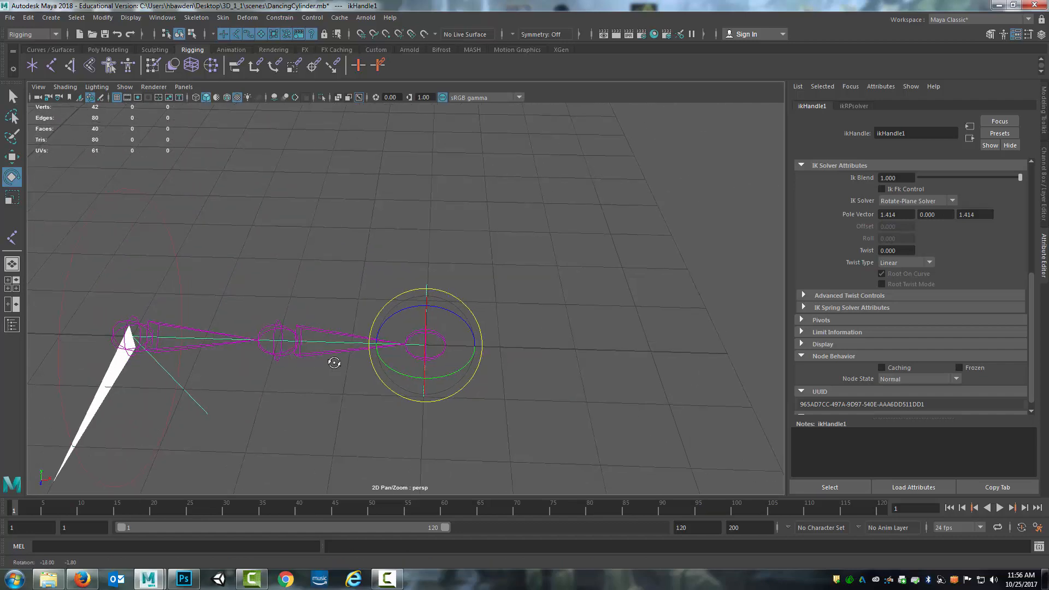
pyautogui.keyDown('alt'); pyautogui.moveTo(356, 356); pyautogui.dragTo(416, 332, button='middle'); pyautogui.keyUp('alt')
pyautogui.keyDown('alt'); pyautogui.moveTo(415, 332); pyautogui.dragTo(366, 345); pyautogui.keyUp('alt')
pyautogui.keyDown('alt'); pyautogui.moveTo(366, 344); pyautogui.dragTo(326, 365, button='middle'); pyautogui.keyUp('alt')
pyautogui.scroll(1, 326, 364)
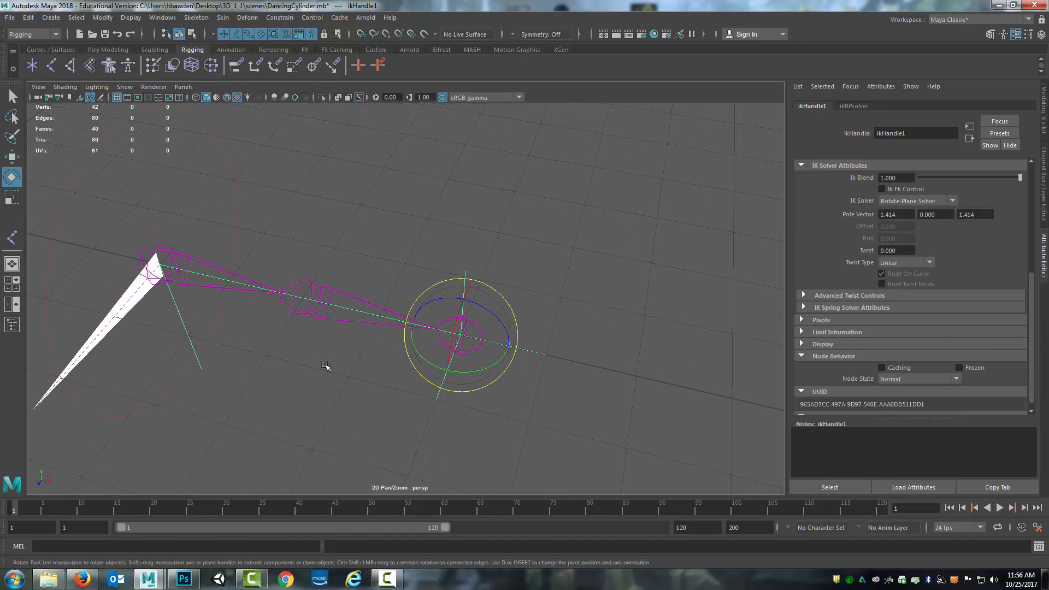
pyautogui.scroll(-5, 326, 365)
pyautogui.keyDown('alt'); pyautogui.moveTo(326, 366); pyautogui.dragTo(277, 370); pyautogui.keyUp('alt')
pyautogui.scroll(3, 343, 363)
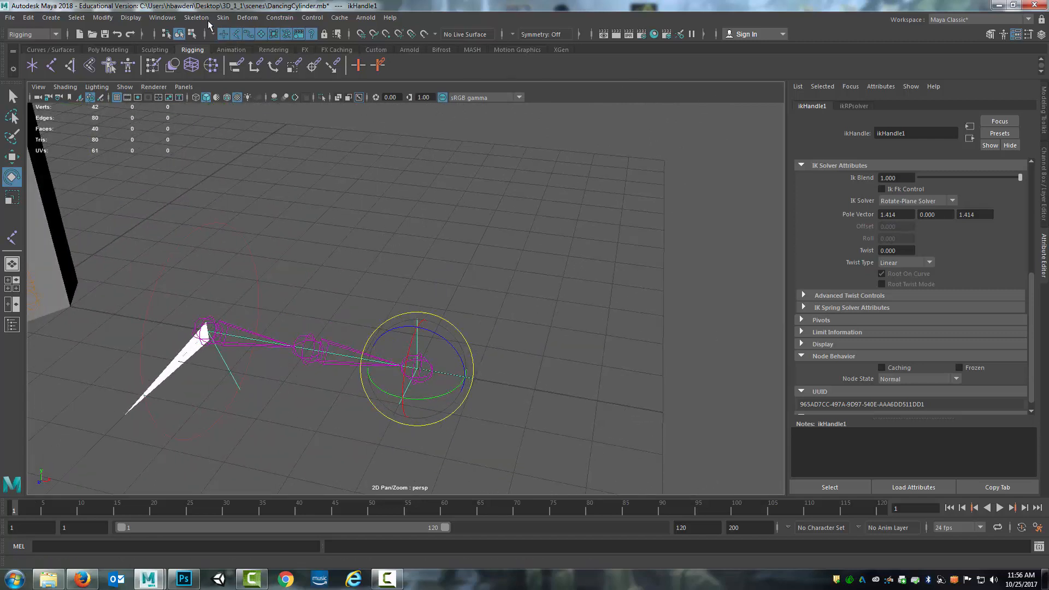
# Set the IK Handle tool's current solver to Rotate-Plane Solver and close its settings
pyautogui.click(195, 18)
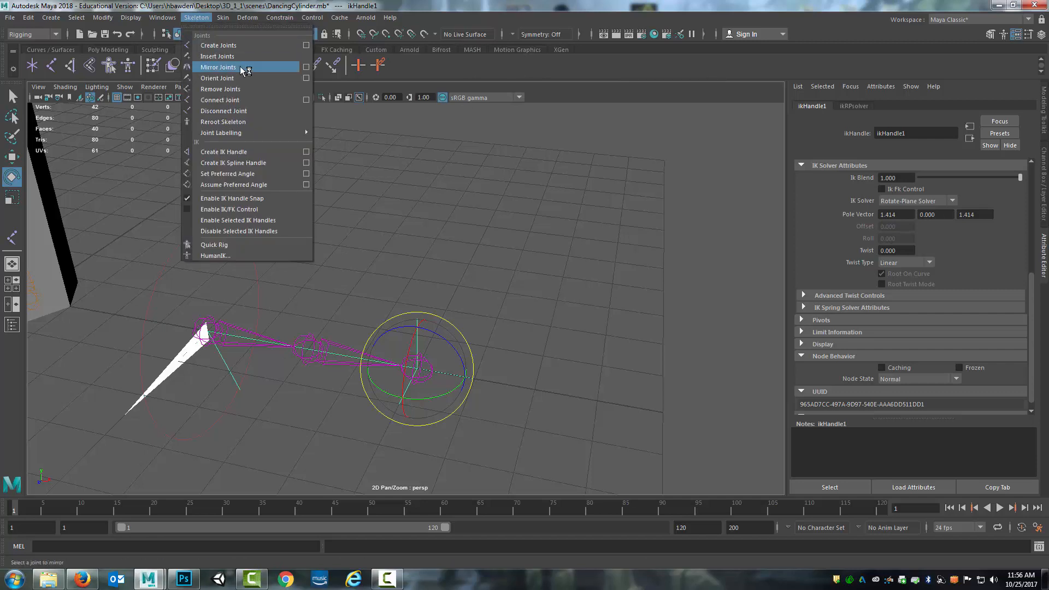
pyautogui.moveTo(226, 18)
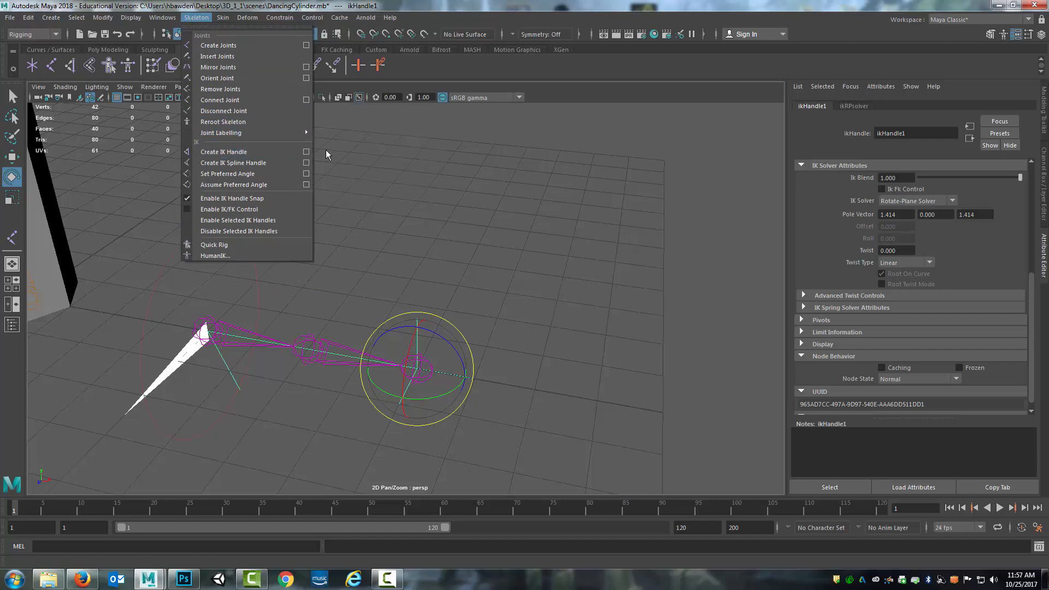
pyautogui.click(306, 151)
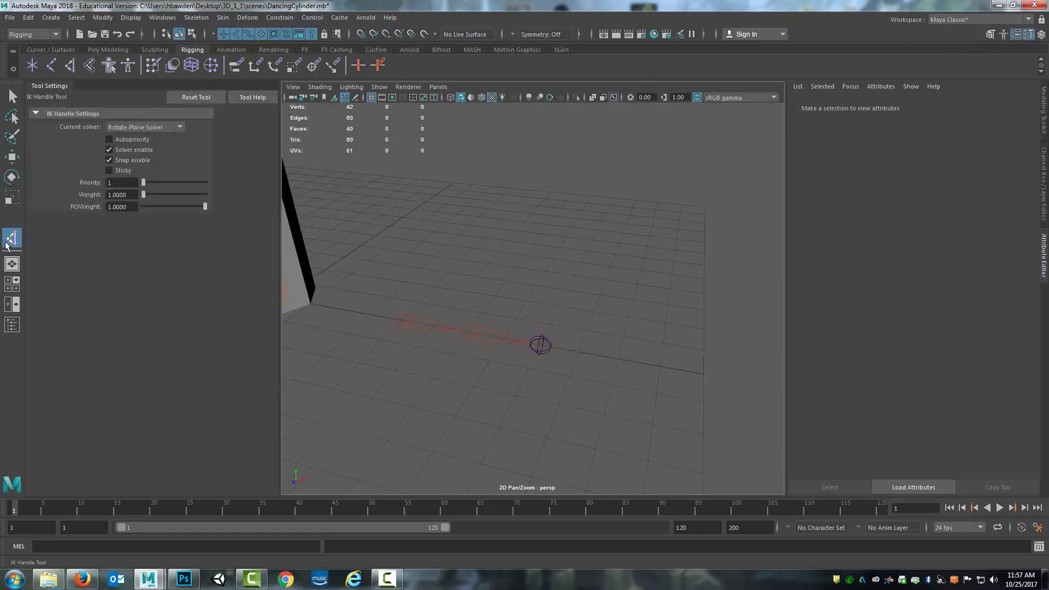
pyautogui.click(164, 127)
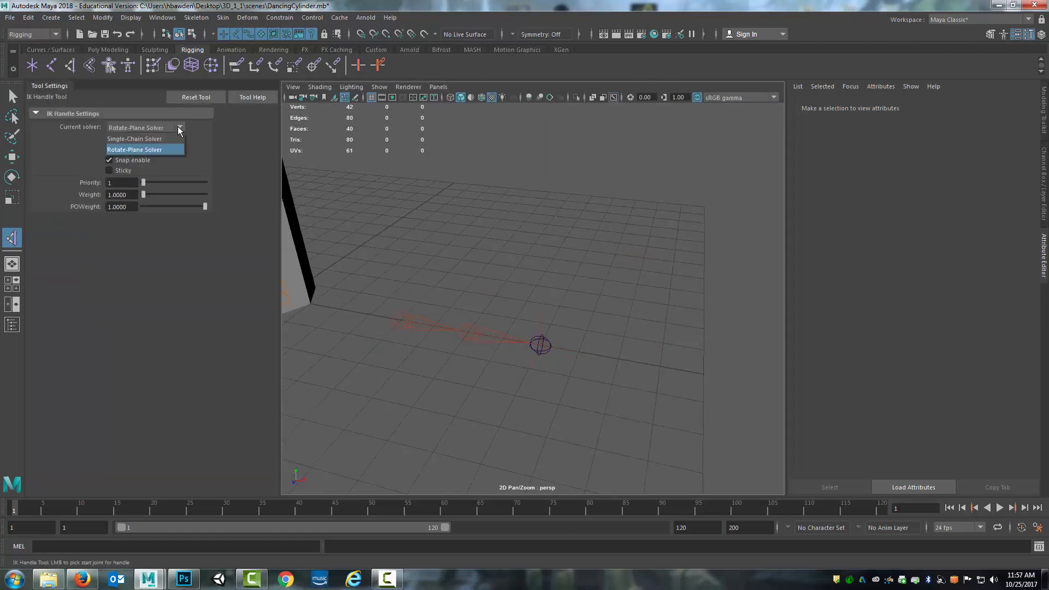
pyautogui.click(159, 150)
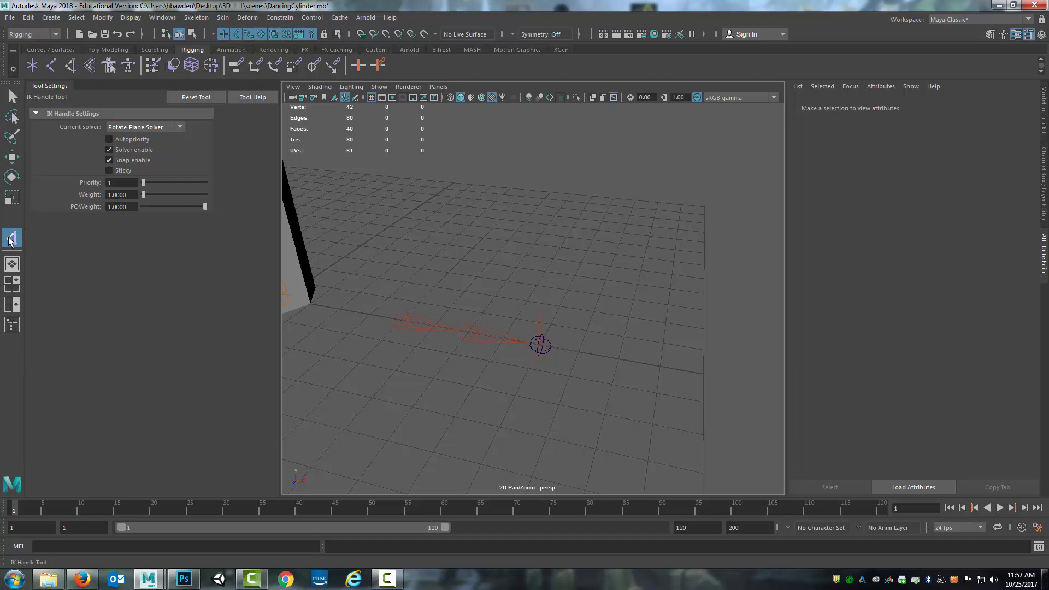
pyautogui.click(1028, 35)
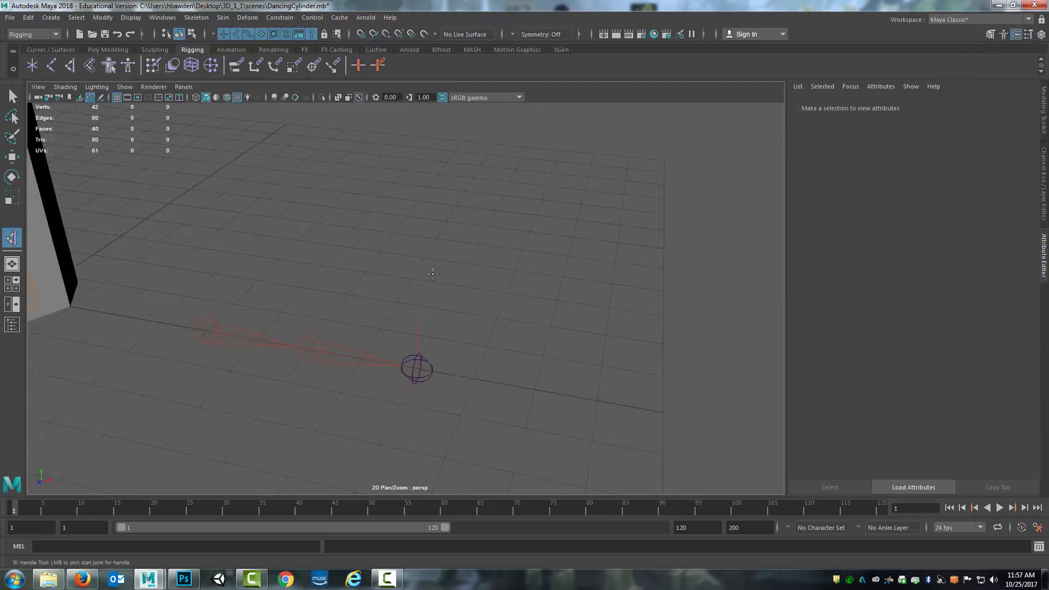
# Try bending the joint chain by moving its IK handle along X toward the root joint, and undo the move
pyautogui.keyDown('alt'); pyautogui.moveTo(298, 292); pyautogui.dragTo(296, 288); pyautogui.keyUp('alt')
pyautogui.keyDown('alt'); pyautogui.moveTo(296, 288); pyautogui.dragTo(347, 277, button='middle'); pyautogui.keyUp('alt')
pyautogui.click(7, 98)
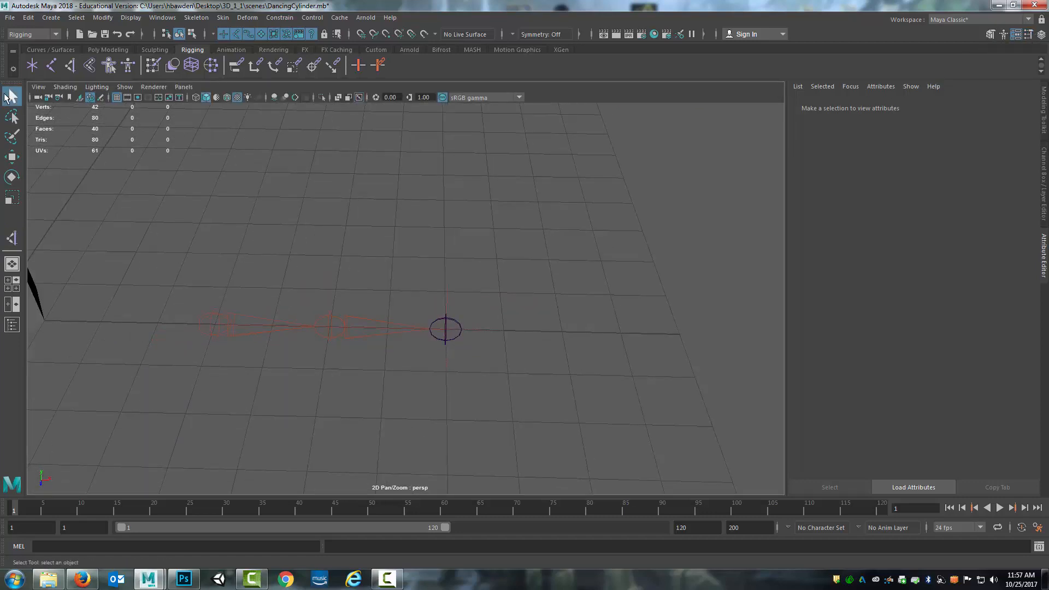
pyautogui.click(447, 293)
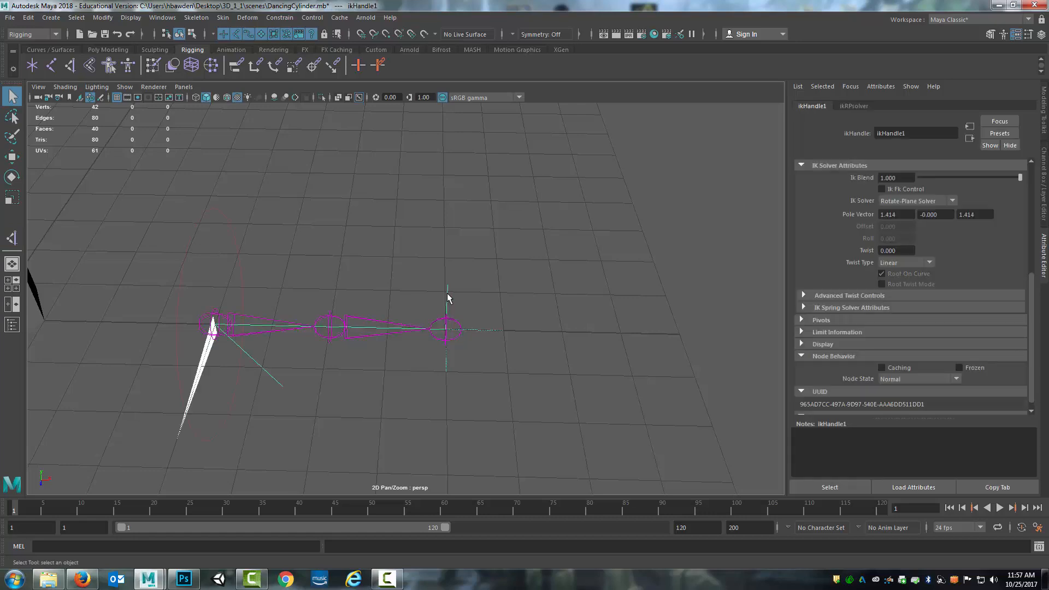
pyautogui.keyDown('alt'); pyautogui.moveTo(471, 338); pyautogui.dragTo(430, 335); pyautogui.keyUp('alt')
pyautogui.moveTo(322, 345)
pyautogui.keyDown('alt'); pyautogui.mouseDown()
pyautogui.moveTo(302, 341)
pyautogui.moveTo(313, 350)
pyautogui.mouseUp(); pyautogui.keyUp('alt')
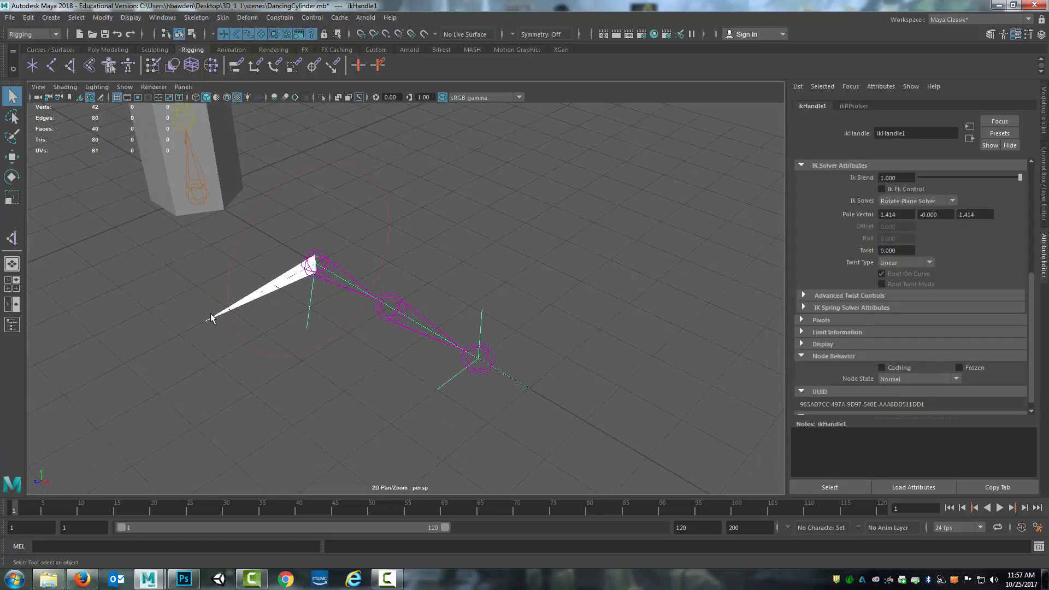
pyautogui.press('w')
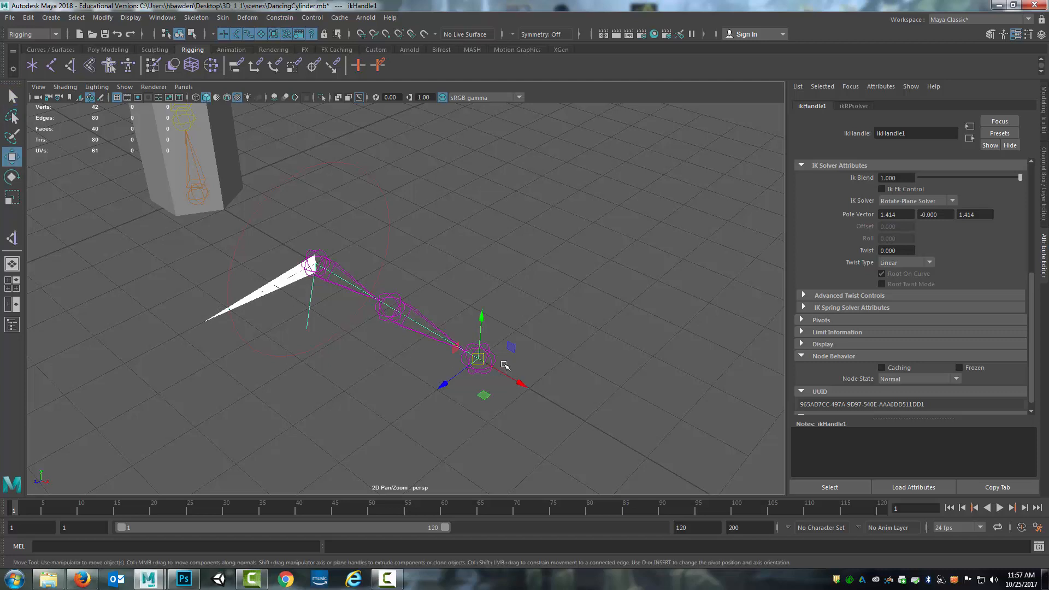
pyautogui.moveTo(513, 380); pyautogui.dragTo(401, 342)
pyautogui.keyDown('alt'); pyautogui.moveTo(170, 301); pyautogui.dragTo(194, 295); pyautogui.keyUp('alt')
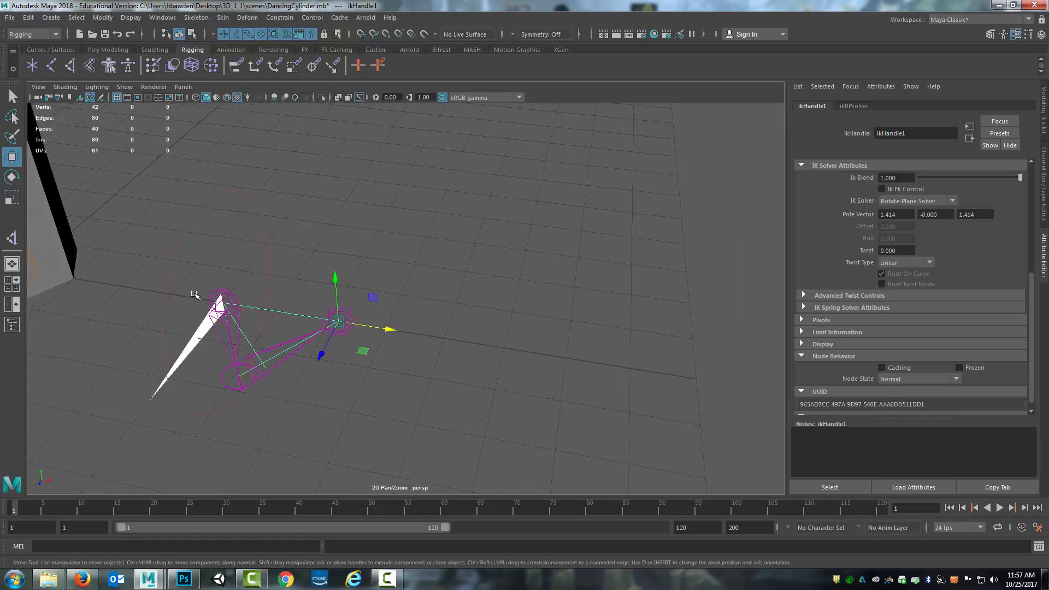
pyautogui.hotkey('ctrl', 'z')
pyautogui.hotkey('ctrl', 'z')
# Examine the straight chain, its IK handle and the pole vector direction from several angles
pyautogui.keyDown('alt'); pyautogui.moveTo(365, 328); pyautogui.dragTo(360, 344); pyautogui.keyUp('alt')
pyautogui.scroll(2, 423, 317)
pyautogui.scroll(-3, 423, 316)
pyautogui.keyDown('alt'); pyautogui.moveTo(424, 319); pyautogui.dragTo(353, 351, button='middle'); pyautogui.keyUp('alt')
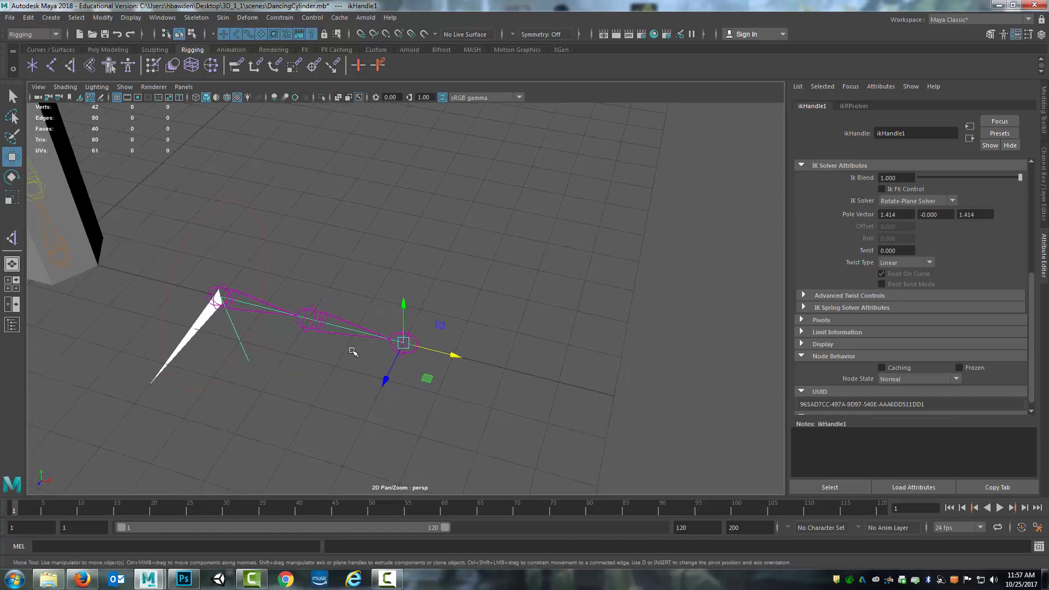
pyautogui.keyDown('alt'); pyautogui.moveTo(353, 351); pyautogui.dragTo(388, 338); pyautogui.keyUp('alt')
pyautogui.keyDown('alt'); pyautogui.moveTo(388, 338); pyautogui.dragTo(429, 302, button='middle'); pyautogui.keyUp('alt')
pyautogui.scroll(3, 395, 332)
pyautogui.scroll(-4, 393, 332)
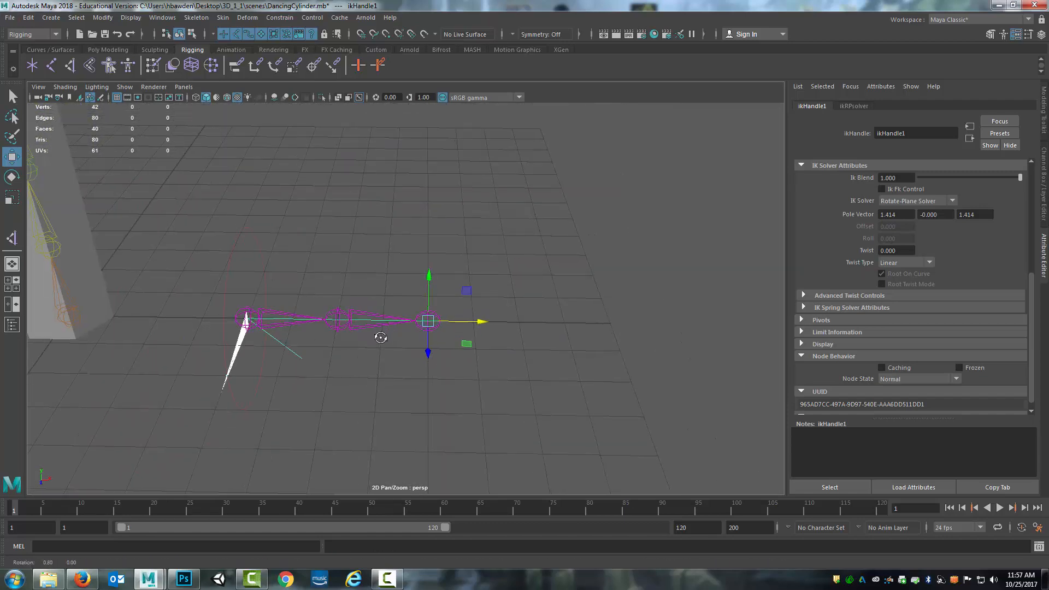
pyautogui.keyDown('alt'); pyautogui.moveTo(382, 337); pyautogui.dragTo(397, 344); pyautogui.keyUp('alt')
pyautogui.keyDown('alt'); pyautogui.moveTo(400, 328); pyautogui.dragTo(409, 350, button='middle'); pyautogui.keyUp('alt')
pyautogui.keyDown('alt'); pyautogui.moveTo(408, 351); pyautogui.dragTo(395, 347); pyautogui.keyUp('alt')
pyautogui.scroll(5, 384, 344)
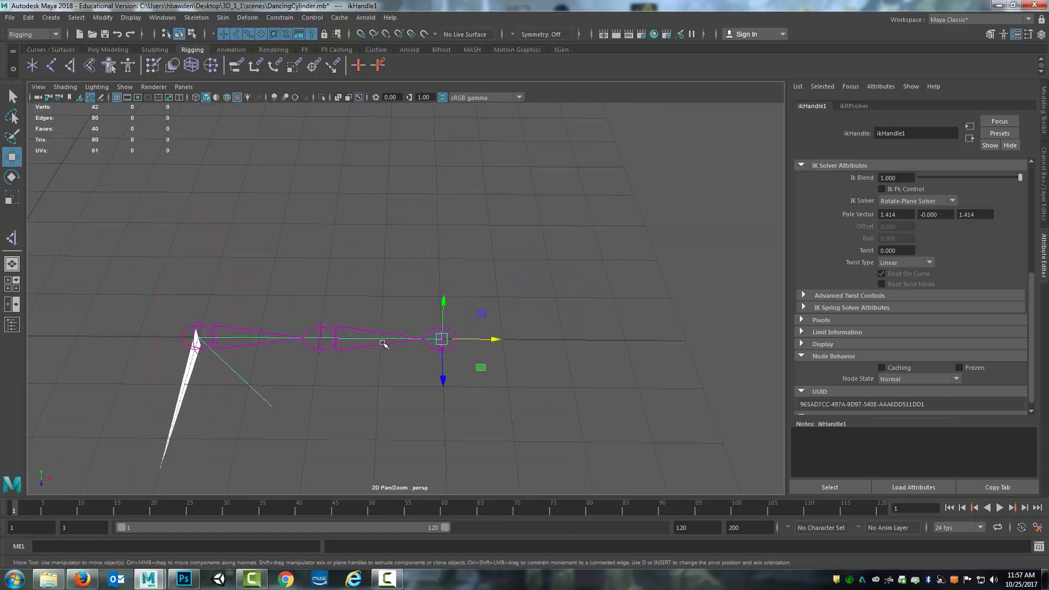
# Delete the IK handle from the three-joint chain
pyautogui.click(293, 335)
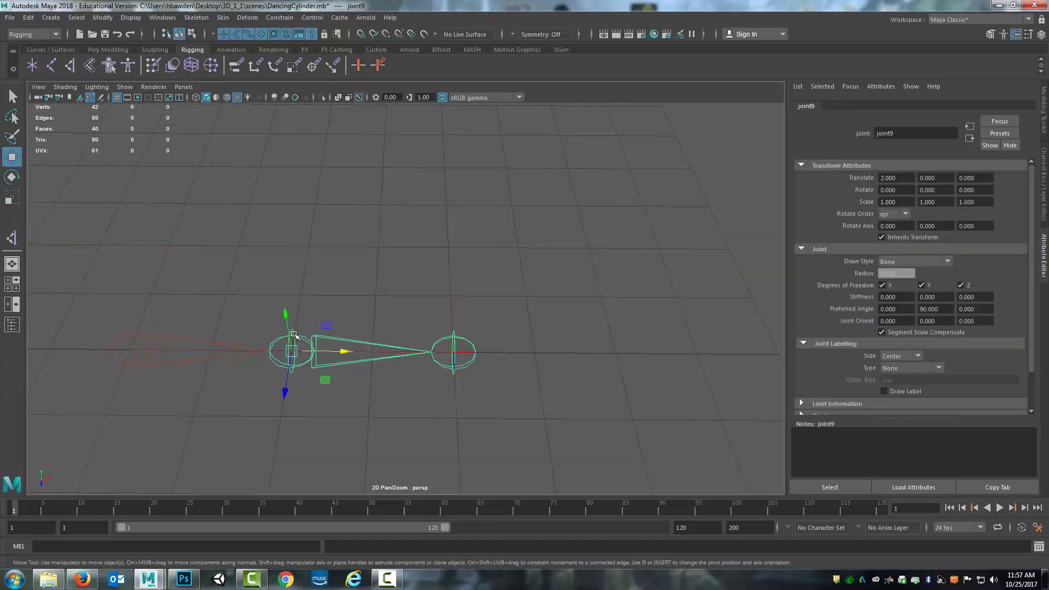
pyautogui.click(503, 328)
pyautogui.click(453, 314)
pyautogui.scroll(4, 377, 349)
pyautogui.scroll(-7, 385, 347)
pyautogui.keyDown('alt'); pyautogui.moveTo(398, 345); pyautogui.dragTo(382, 339); pyautogui.keyUp('alt')
pyautogui.click(392, 349)
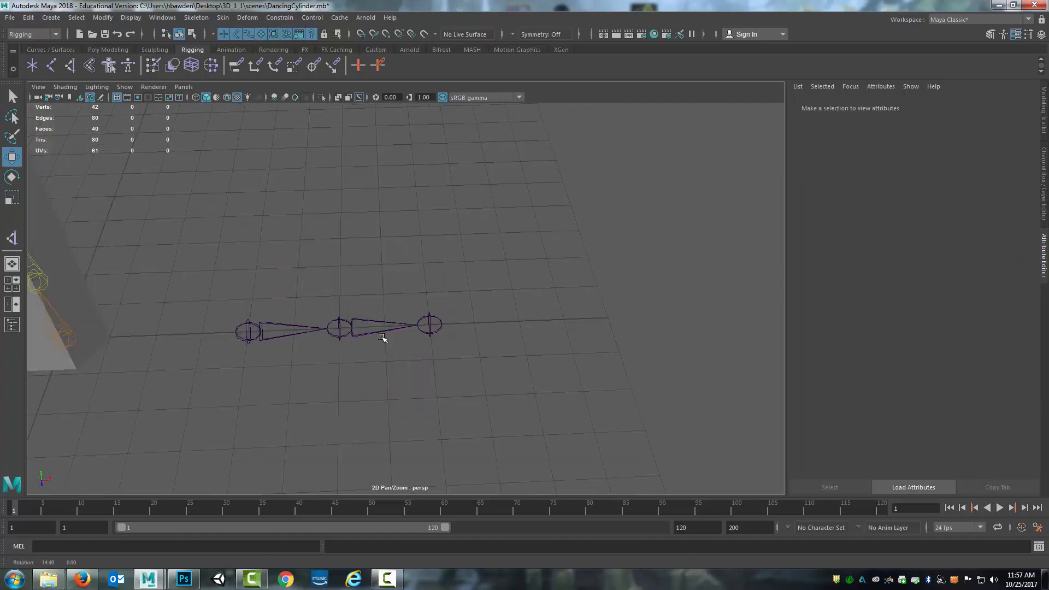
pyautogui.scroll(3, 353, 336)
# Shift the chain's end joint slightly along Z to 0.030
pyautogui.click(265, 345)
pyautogui.keyDown('alt'); pyautogui.moveTo(266, 344); pyautogui.dragTo(274, 316); pyautogui.keyUp('alt')
pyautogui.click(464, 274)
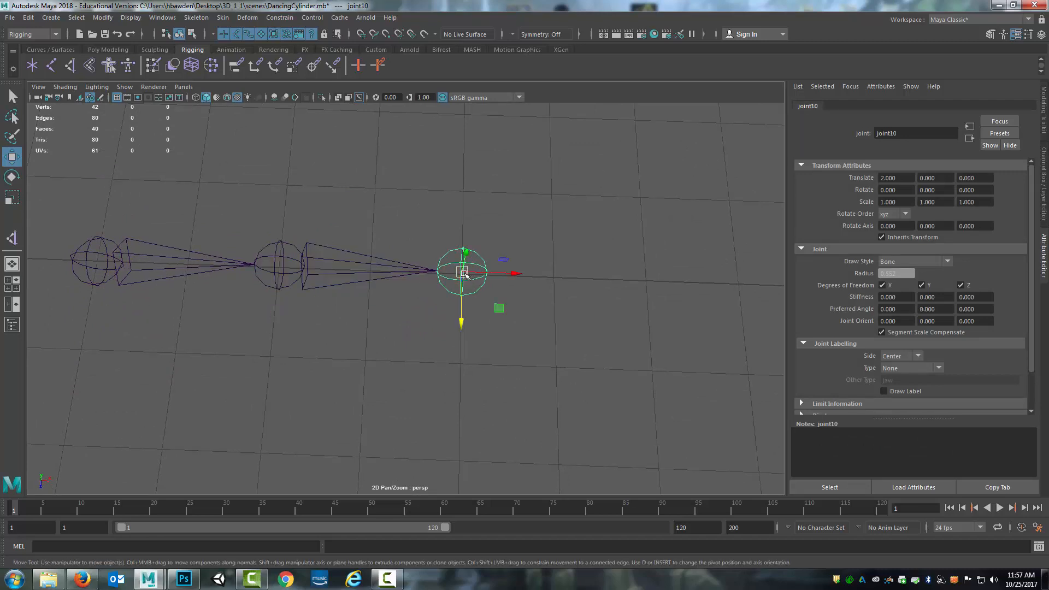
pyautogui.press('x')
pyautogui.moveTo(463, 324); pyautogui.dragTo(464, 327)
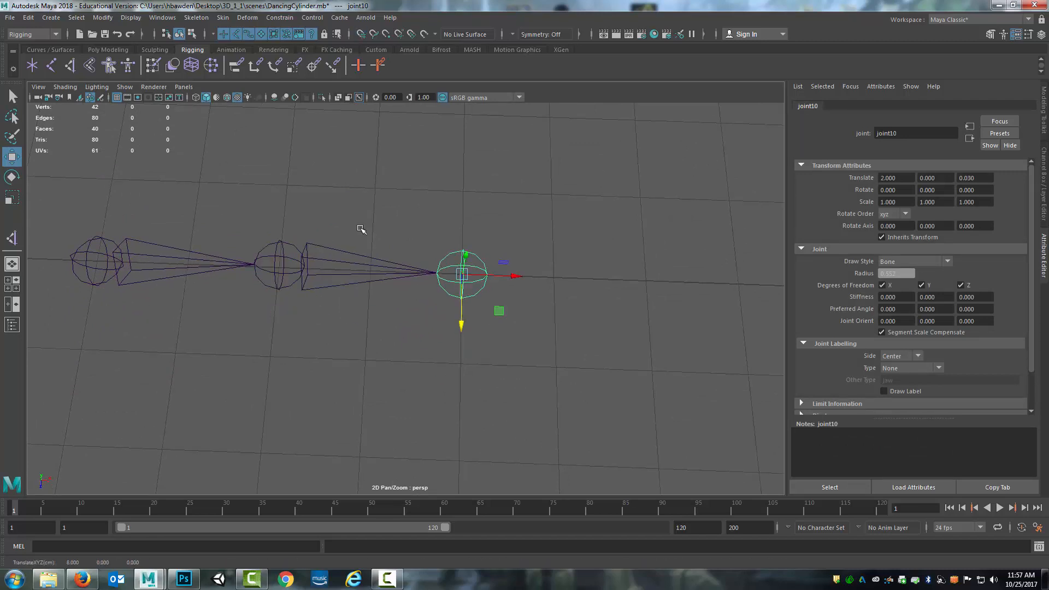
# Create a rotate-plane IK handle running from the chain's root joint to its end joint
pyautogui.click(73, 69)
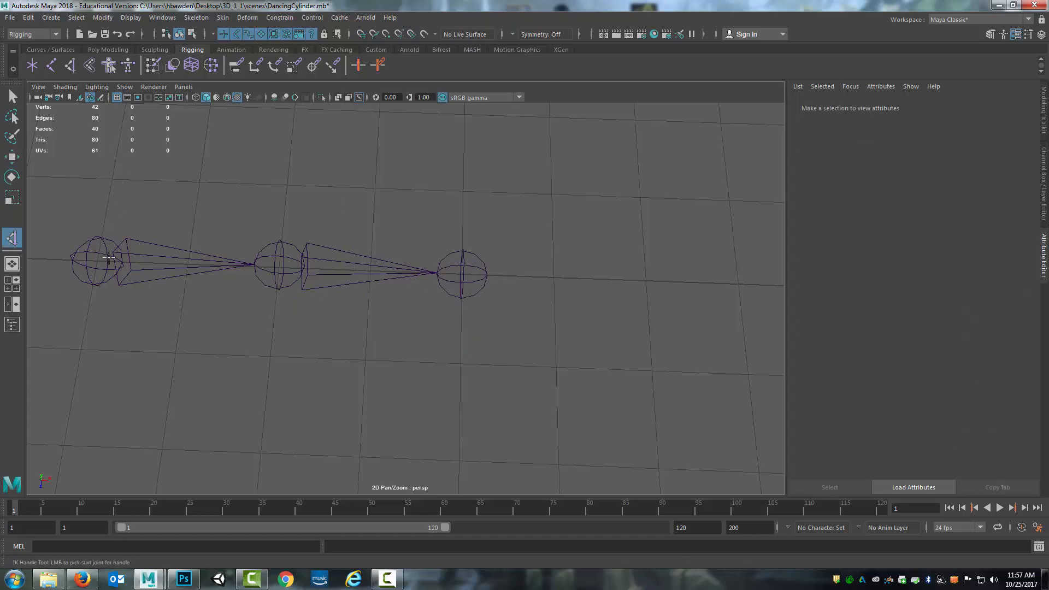
pyautogui.click(88, 252)
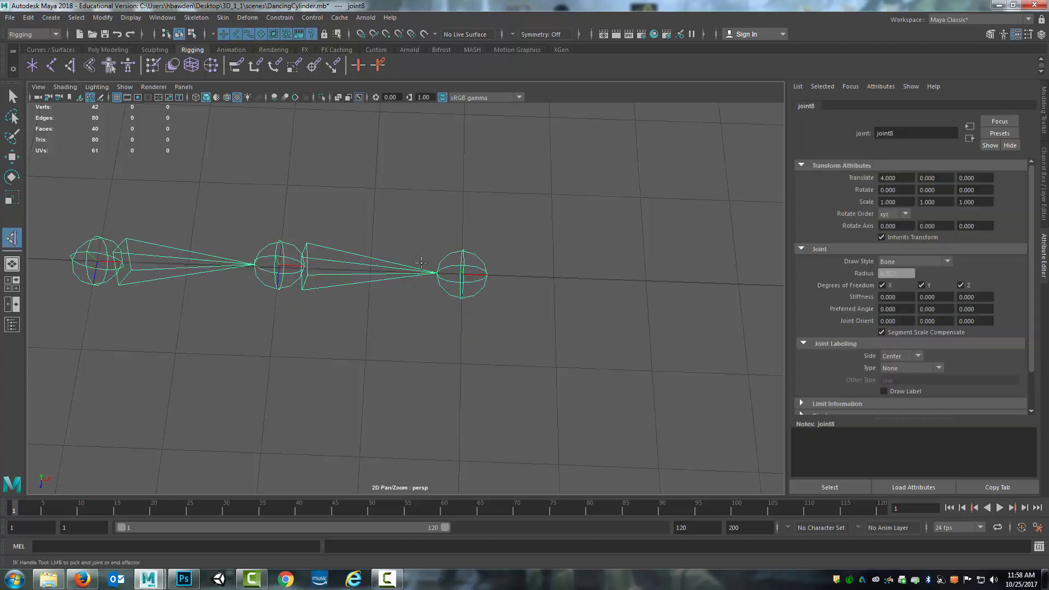
pyautogui.click(463, 262)
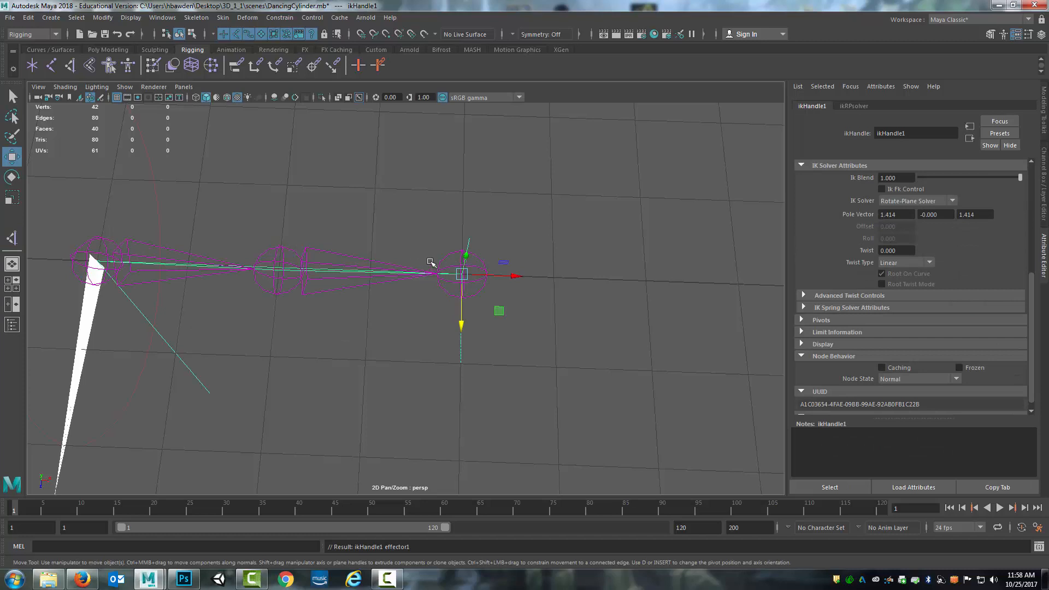
# Examine the new IK handle and the direction of its rotate-plane indicator around the chain
pyautogui.keyDown('alt'); pyautogui.moveTo(430, 261); pyautogui.dragTo(405, 229); pyautogui.keyUp('alt')
pyautogui.keyDown('alt'); pyautogui.moveTo(405, 229); pyautogui.dragTo(407, 262, button='middle'); pyautogui.keyUp('alt')
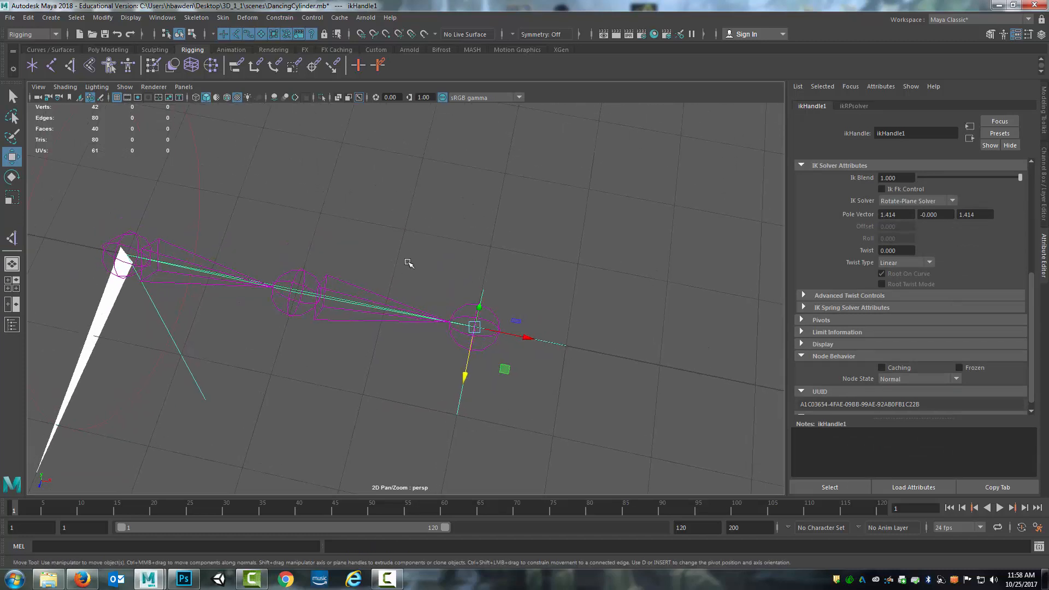
pyautogui.keyDown('alt'); pyautogui.moveTo(409, 263); pyautogui.dragTo(379, 263); pyautogui.keyUp('alt')
pyautogui.scroll(4, 351, 234)
pyautogui.scroll(-8, 351, 234)
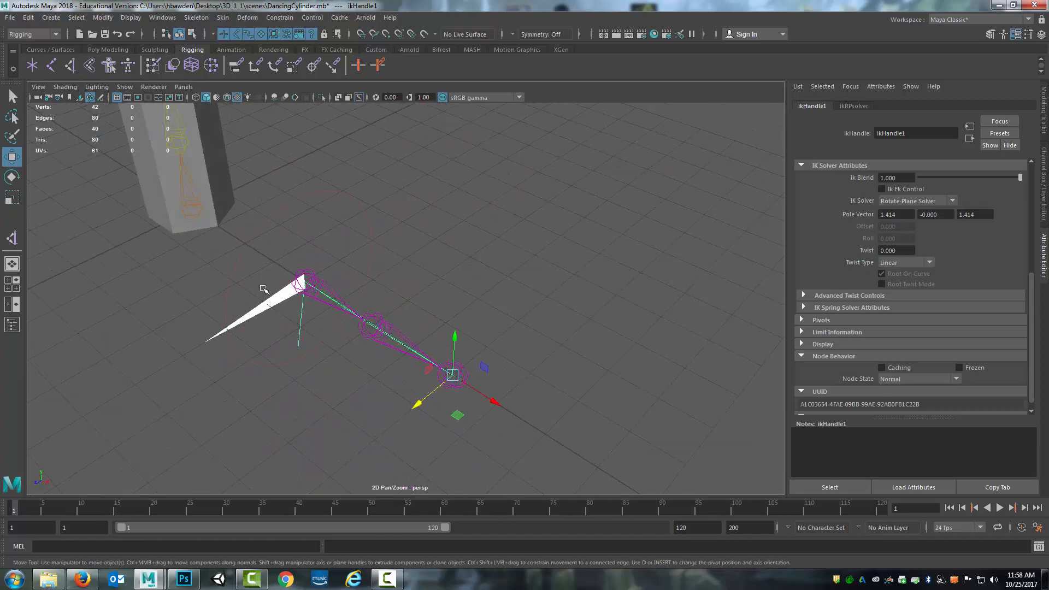
pyautogui.keyDown('alt'); pyautogui.moveTo(264, 289); pyautogui.dragTo(380, 241); pyautogui.keyUp('alt')
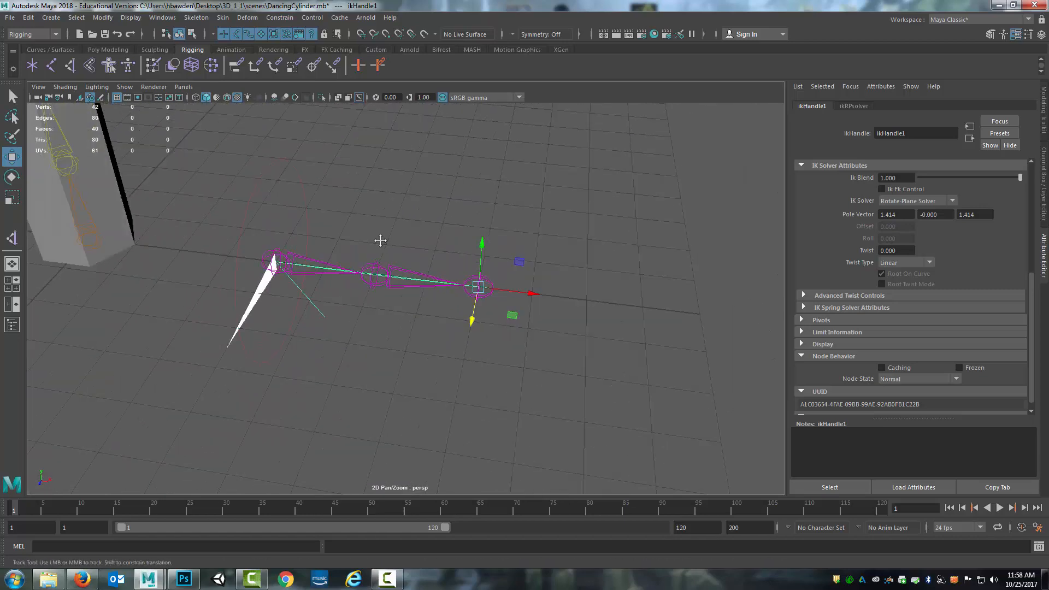
pyautogui.keyDown('alt'); pyautogui.moveTo(380, 240); pyautogui.dragTo(373, 254, button='middle'); pyautogui.keyUp('alt')
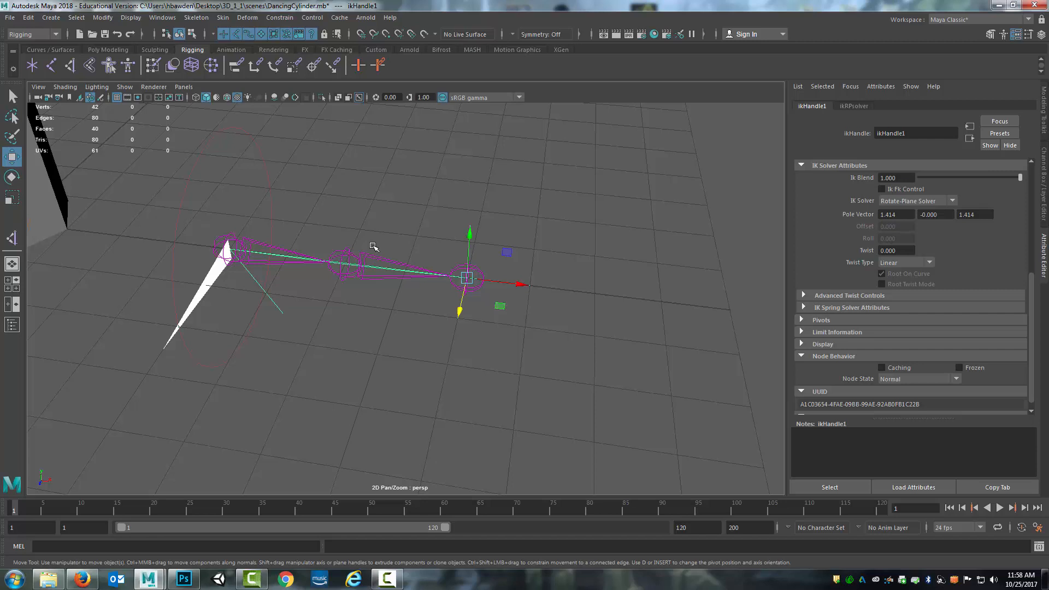
pyautogui.keyDown('alt'); pyautogui.moveTo(373, 247); pyautogui.dragTo(476, 305); pyautogui.keyUp('alt')
pyautogui.hotkey('ctrl', 'z')
# Create a locator and snap it to the grid behind the chain's middle joint, on its negative Z side
pyautogui.click(32, 66)
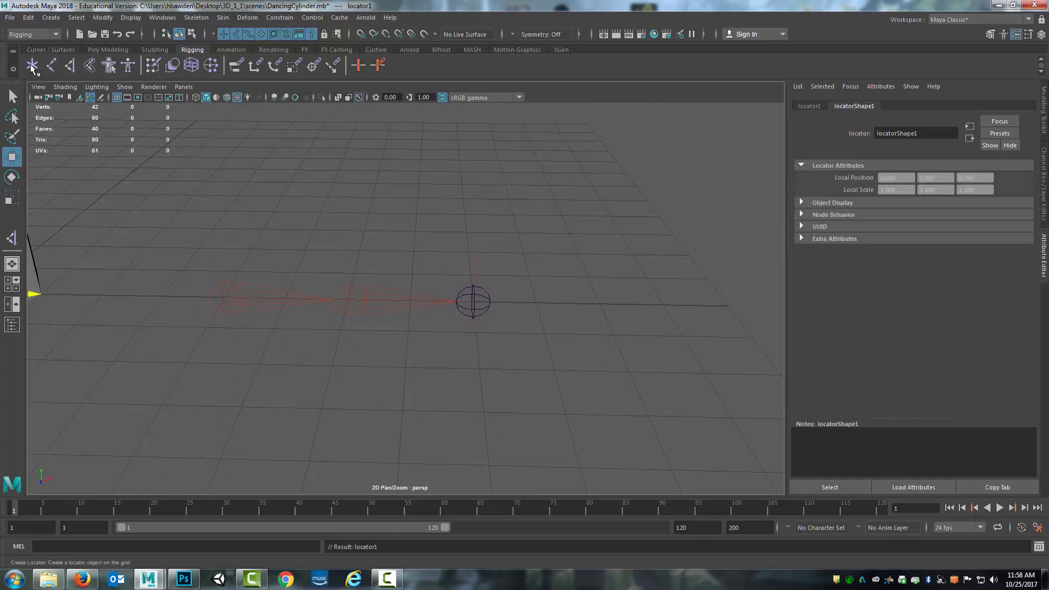
pyautogui.scroll(-5, 186, 214)
pyautogui.press('x')
pyautogui.moveTo(241, 296); pyautogui.dragTo(339, 260)
pyautogui.scroll(4, 428, 259)
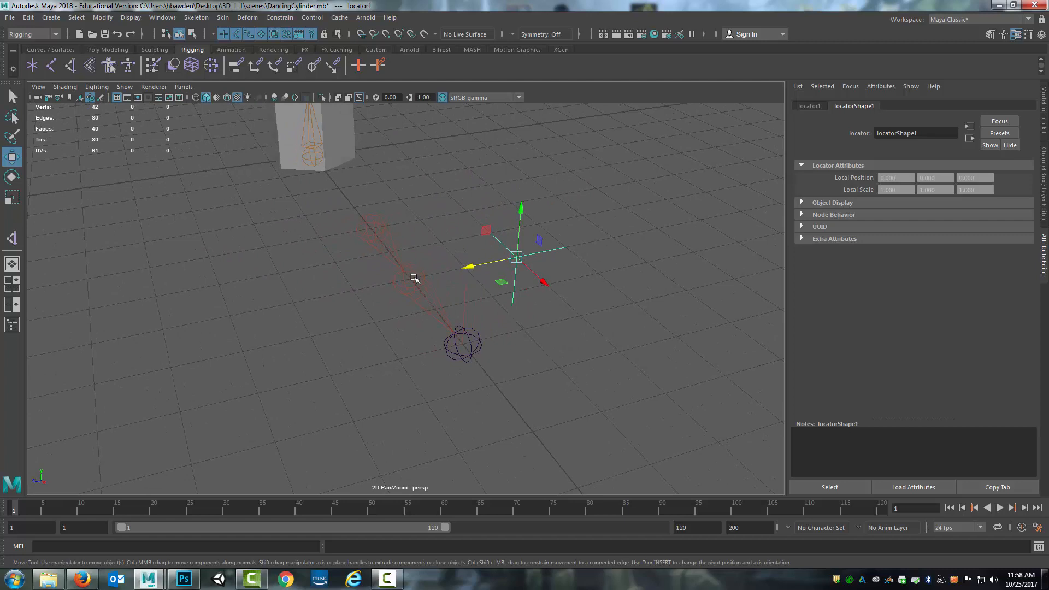
# Select the IK handle and the locator in turn to inspect how they sit relative to the chain
pyautogui.click(465, 323)
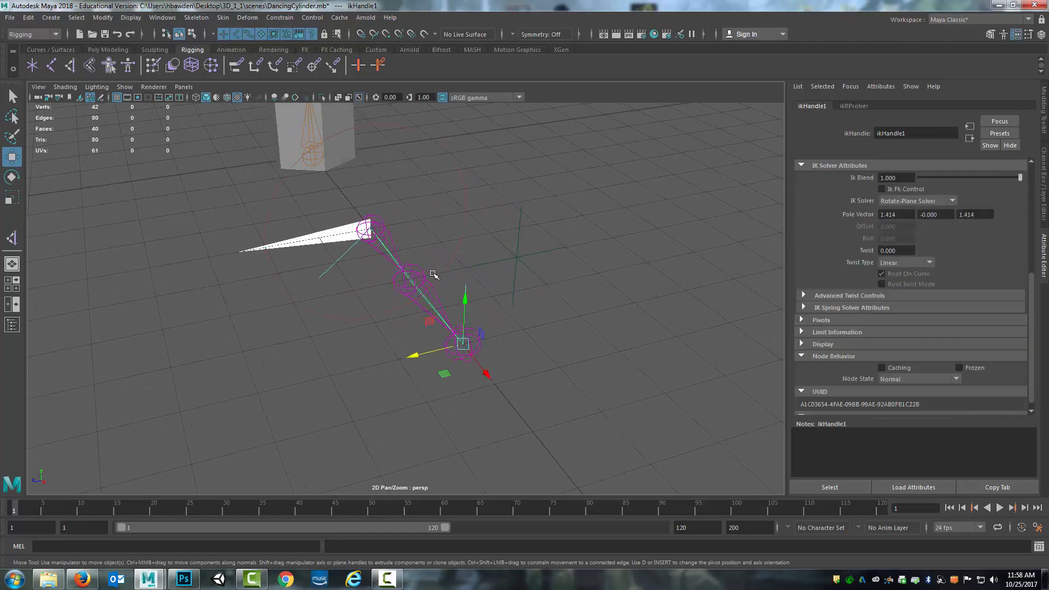
pyautogui.click(512, 253)
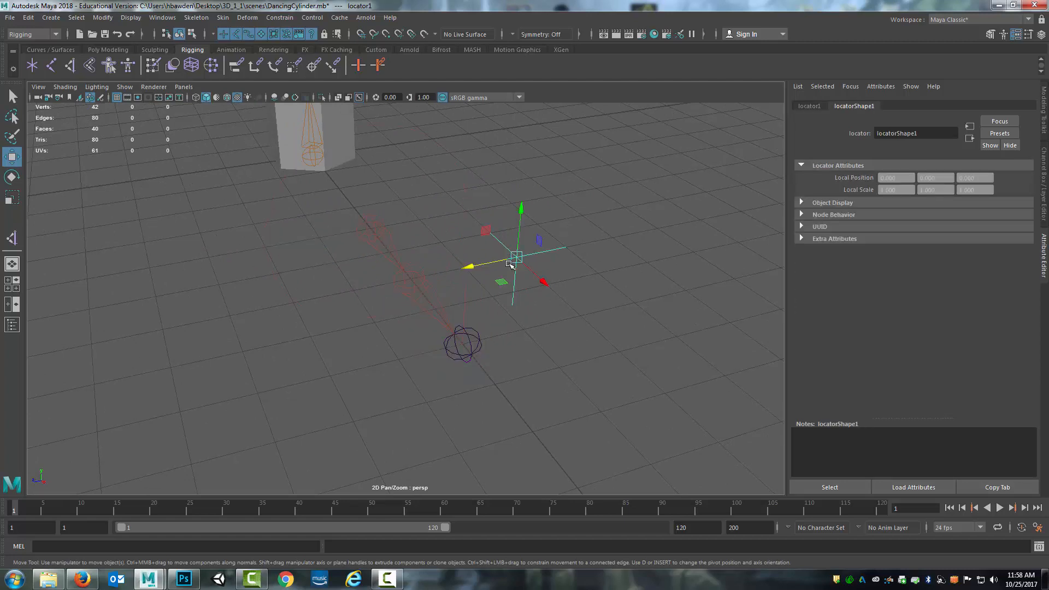
pyautogui.keyDown('alt'); pyautogui.moveTo(448, 255); pyautogui.dragTo(467, 289); pyautogui.keyUp('alt')
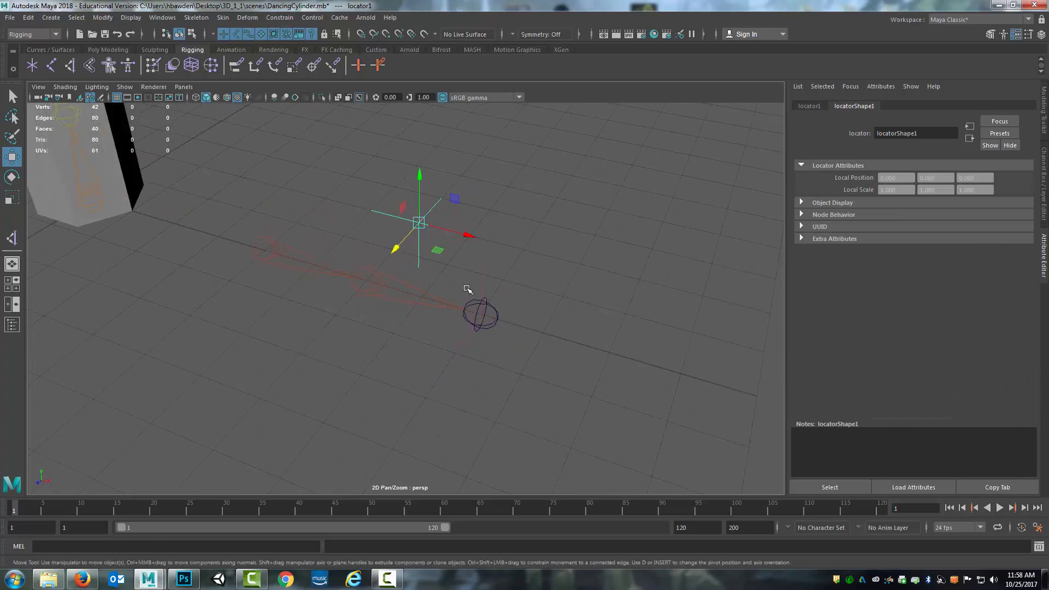
pyautogui.click(482, 283)
pyautogui.keyDown('alt'); pyautogui.moveTo(421, 253); pyautogui.dragTo(415, 247); pyautogui.keyUp('alt')
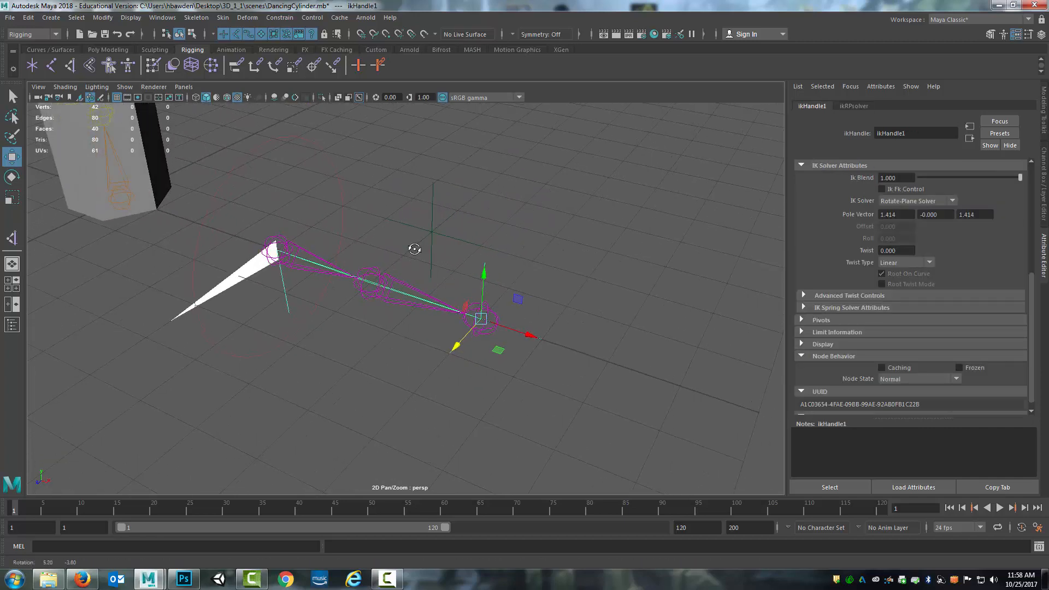
pyautogui.click(431, 226)
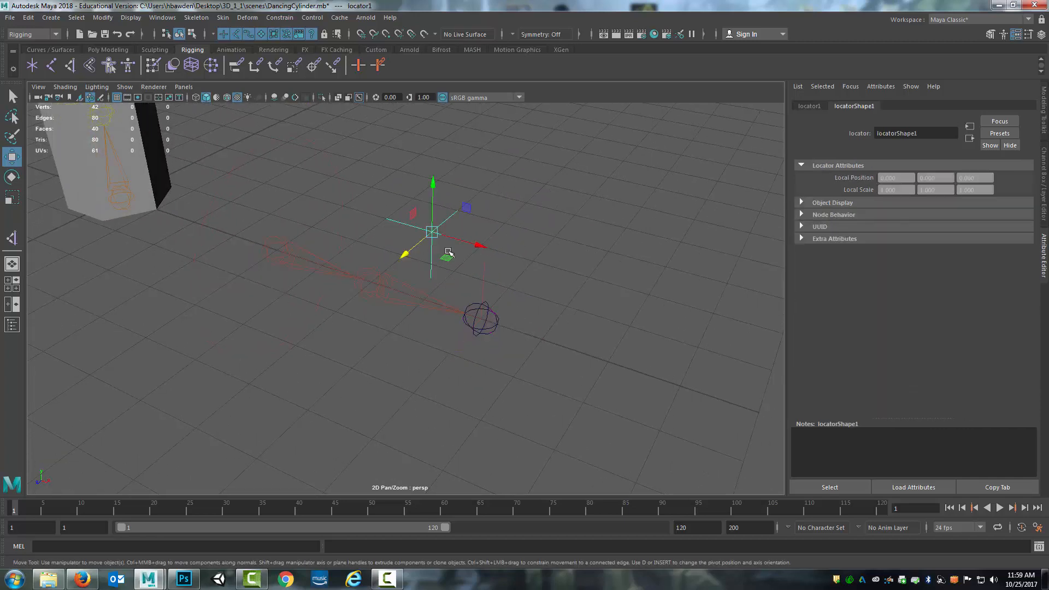
pyautogui.click(482, 291)
pyautogui.click(433, 232)
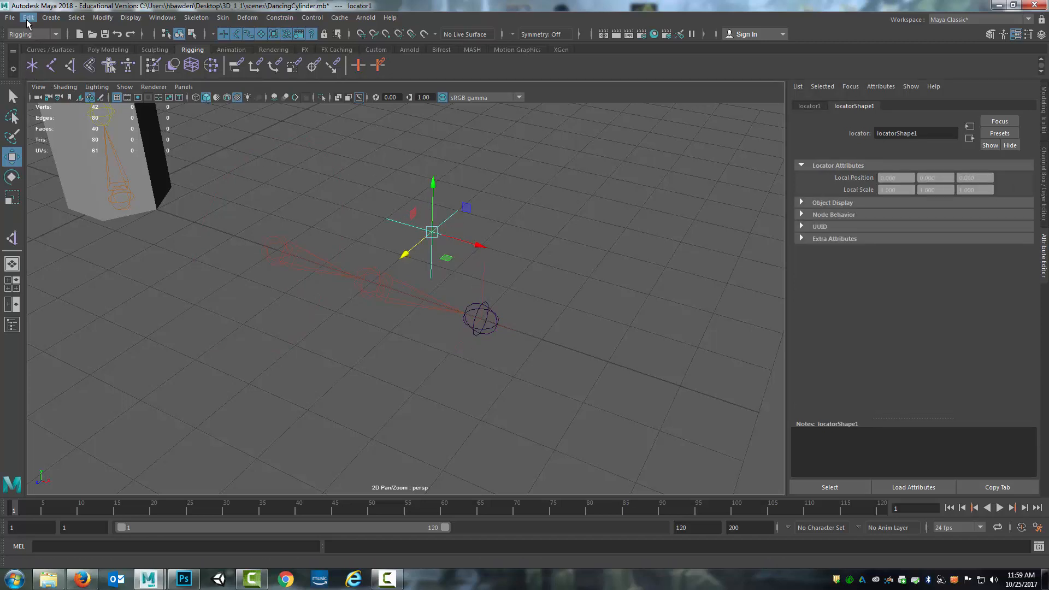
pyautogui.click(70, 18)
pyautogui.moveTo(51, 18)
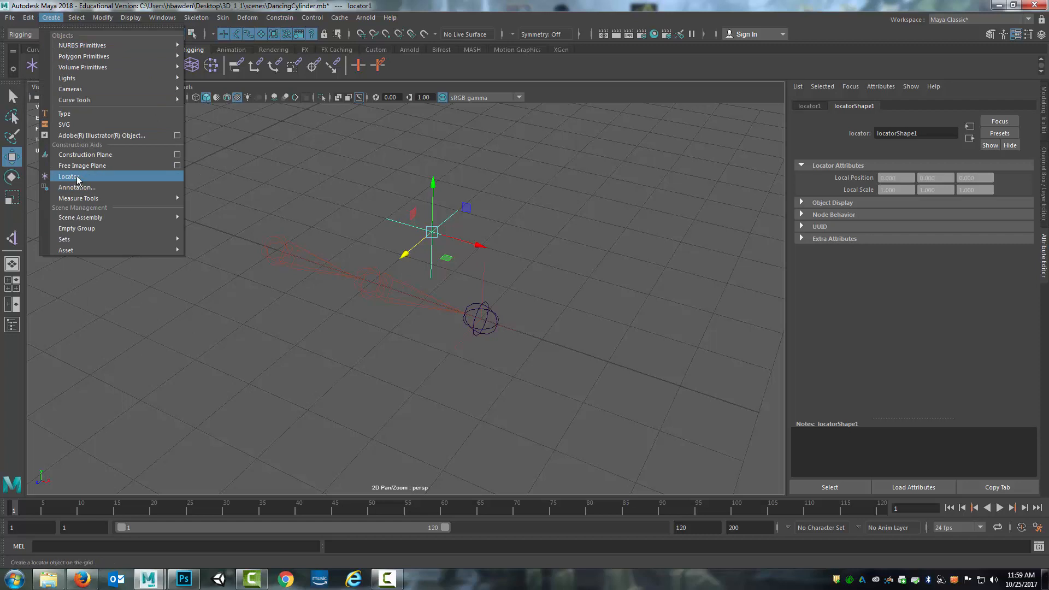
pyautogui.click(47, 17)
pyautogui.keyDown('alt'); pyautogui.moveTo(508, 313); pyautogui.dragTo(480, 285); pyautogui.keyUp('alt')
pyautogui.click(518, 215)
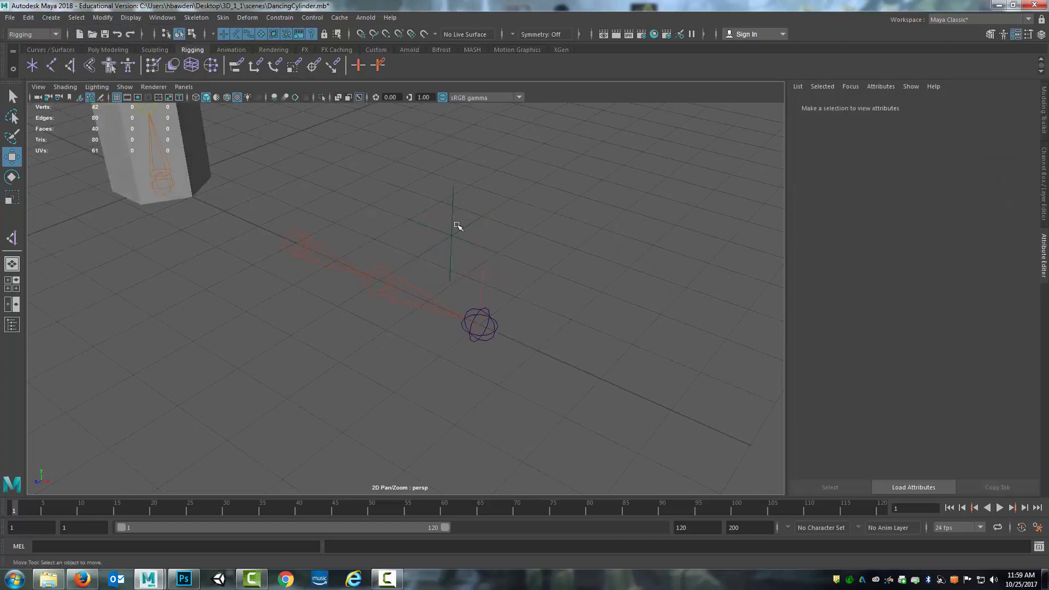
# Constrain the chain's IK handle to the locator with a Pole Vector constraint
pyautogui.click(452, 232)
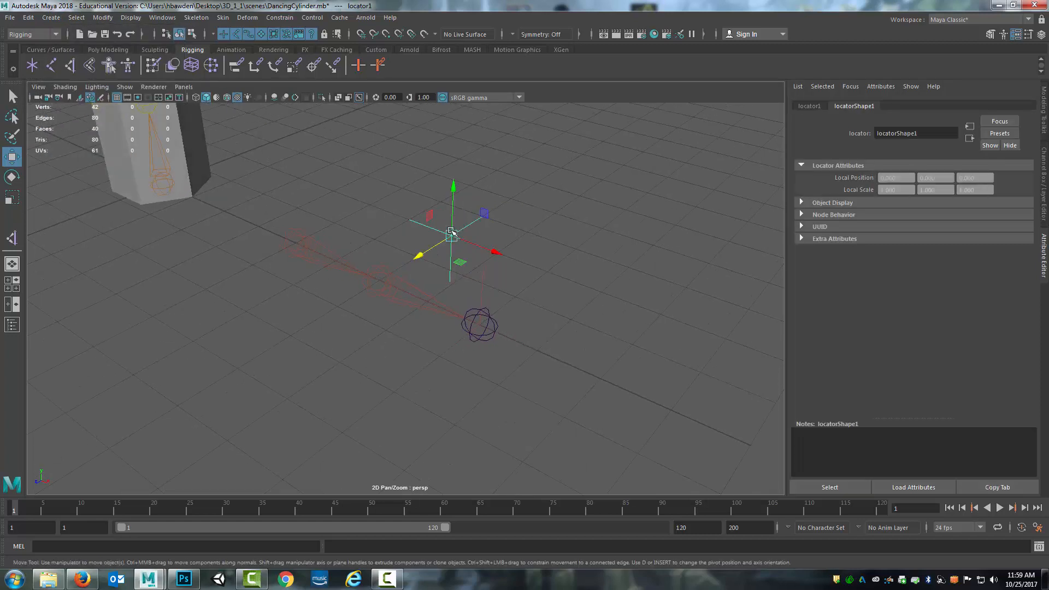
pyautogui.keyDown('shift'); pyautogui.click(481, 295); pyautogui.keyUp('shift')
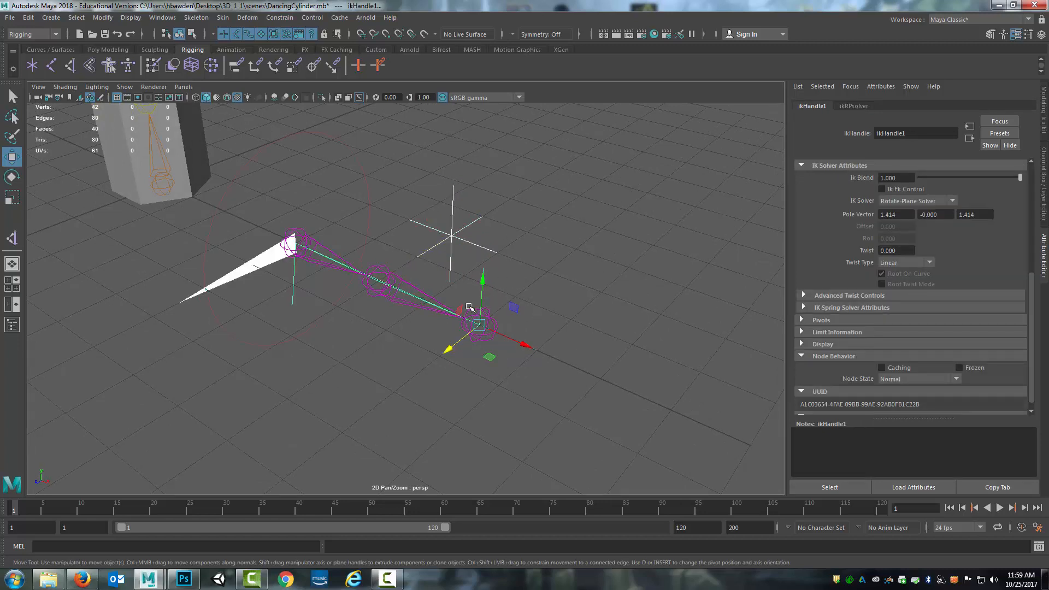
pyautogui.keyDown('alt'); pyautogui.moveTo(469, 307); pyautogui.dragTo(437, 295); pyautogui.keyUp('alt')
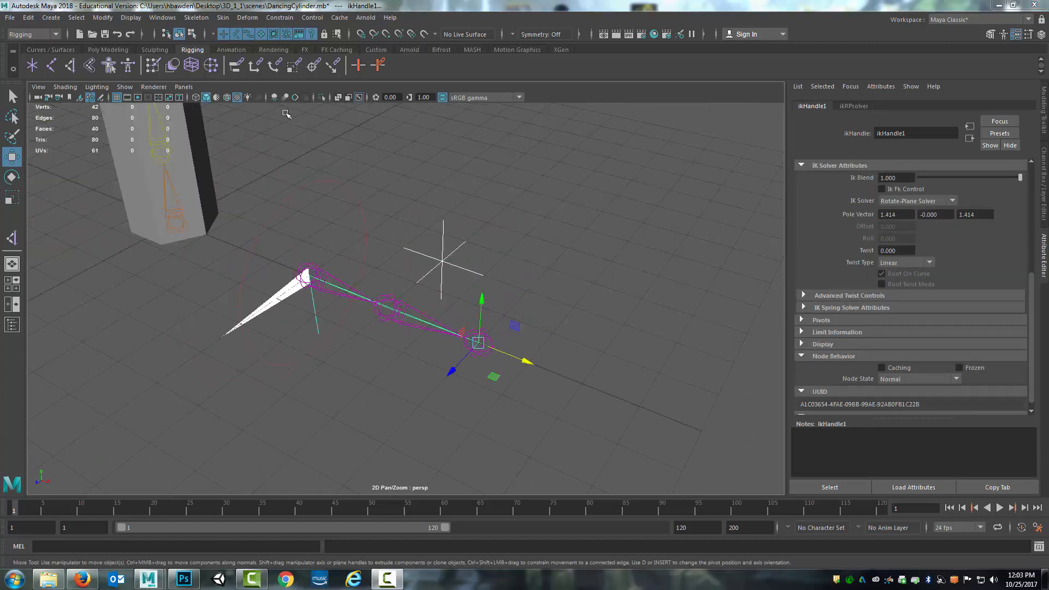
pyautogui.click(280, 18)
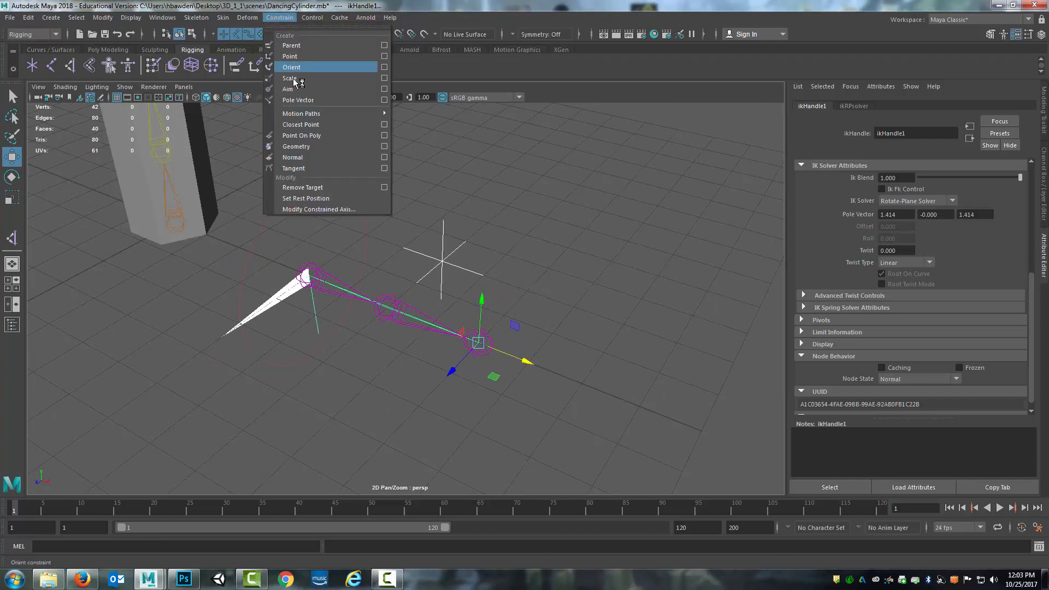
pyautogui.click(296, 99)
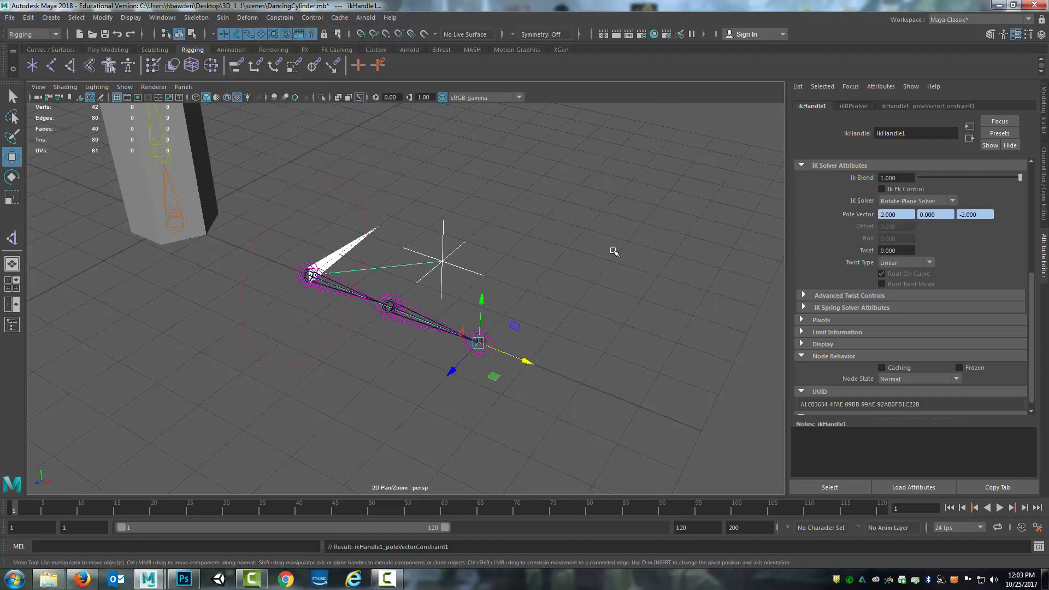
# Move the IK handle inward toward the chain's root so the chain bends
pyautogui.keyDown('alt'); pyautogui.moveTo(614, 251); pyautogui.dragTo(531, 341); pyautogui.keyUp('alt')
pyautogui.click(501, 234)
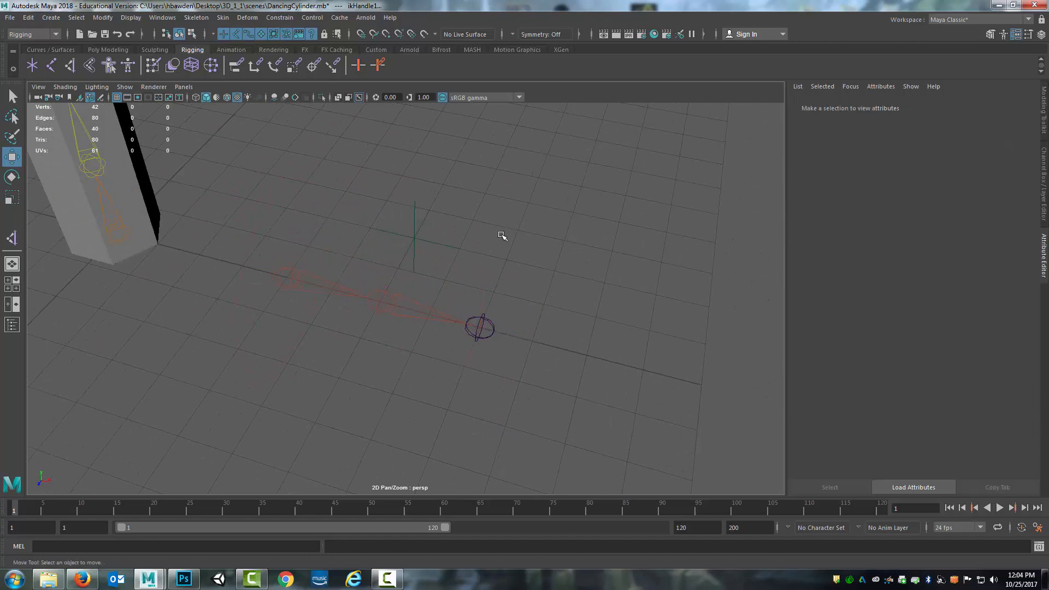
pyautogui.click(479, 323)
pyautogui.moveTo(531, 340); pyautogui.dragTo(474, 273)
# Lower and raise the locator to swing the chain's bend direction, undoing the last vertical move
pyautogui.click(465, 226)
pyautogui.click(470, 243)
pyautogui.moveTo(468, 202); pyautogui.dragTo(471, 255)
pyautogui.keyDown('alt'); pyautogui.moveTo(486, 314); pyautogui.dragTo(428, 287); pyautogui.keyUp('alt')
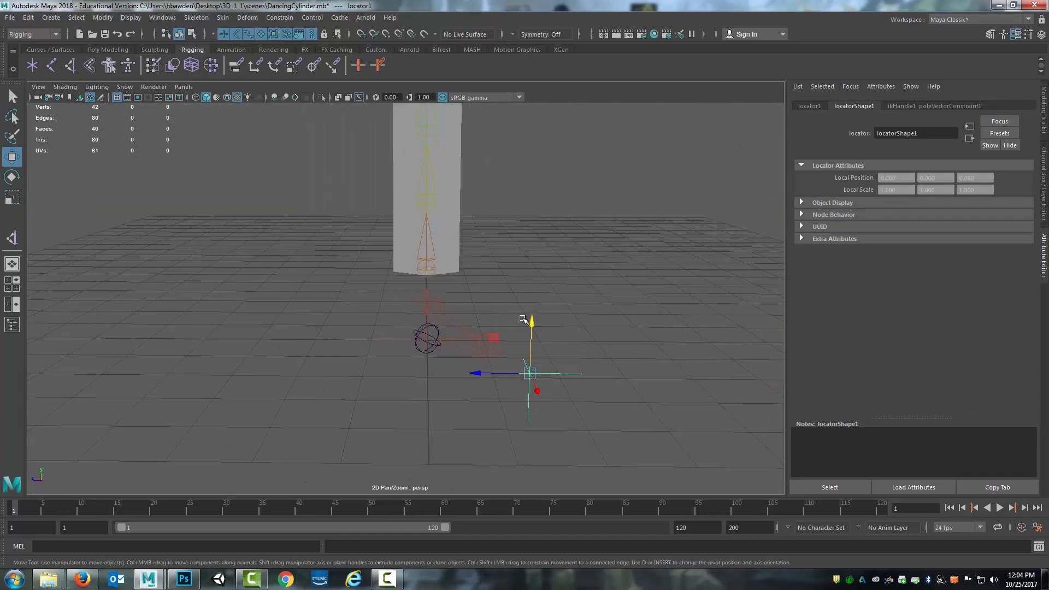
pyautogui.moveTo(527, 316); pyautogui.dragTo(530, 240)
pyautogui.keyDown('alt'); pyautogui.moveTo(442, 335); pyautogui.dragTo(505, 341); pyautogui.keyUp('alt')
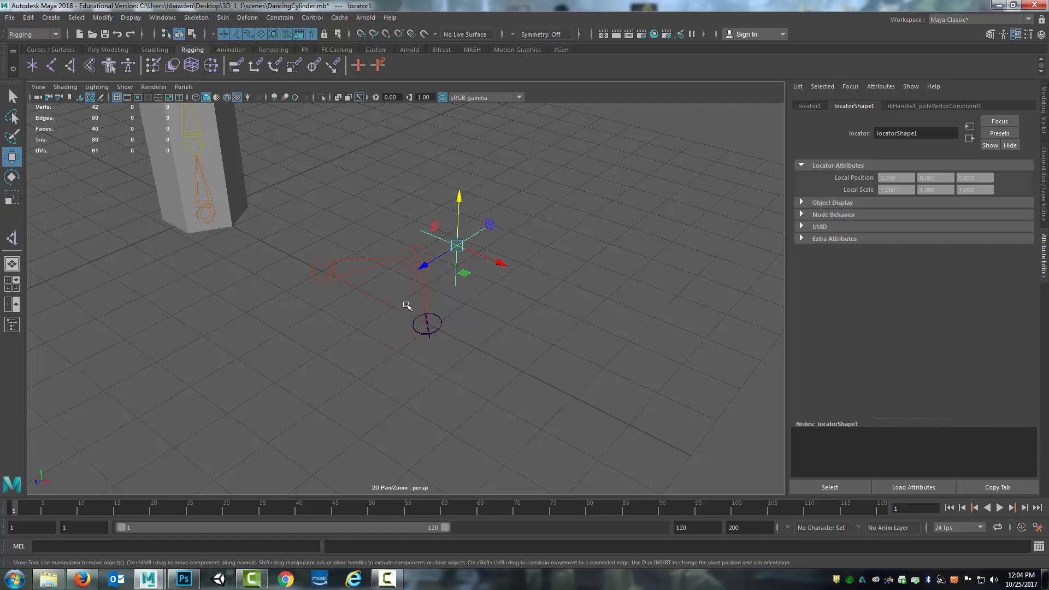
pyautogui.keyDown('alt'); pyautogui.moveTo(492, 313); pyautogui.dragTo(487, 261); pyautogui.keyUp('alt')
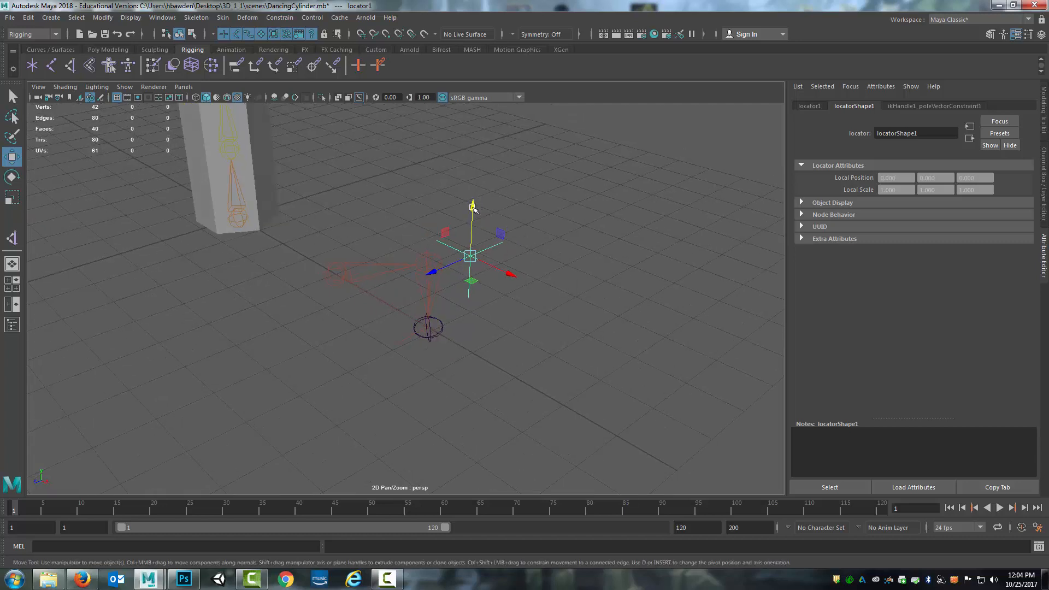
pyautogui.moveTo(473, 208)
pyautogui.mouseDown()
pyautogui.moveTo(474, 300)
pyautogui.moveTo(473, 225)
pyautogui.mouseUp()
pyautogui.keyDown('alt'); pyautogui.moveTo(423, 367); pyautogui.dragTo(517, 371); pyautogui.keyUp('alt')
pyautogui.hotkey('ctrl', 'z')
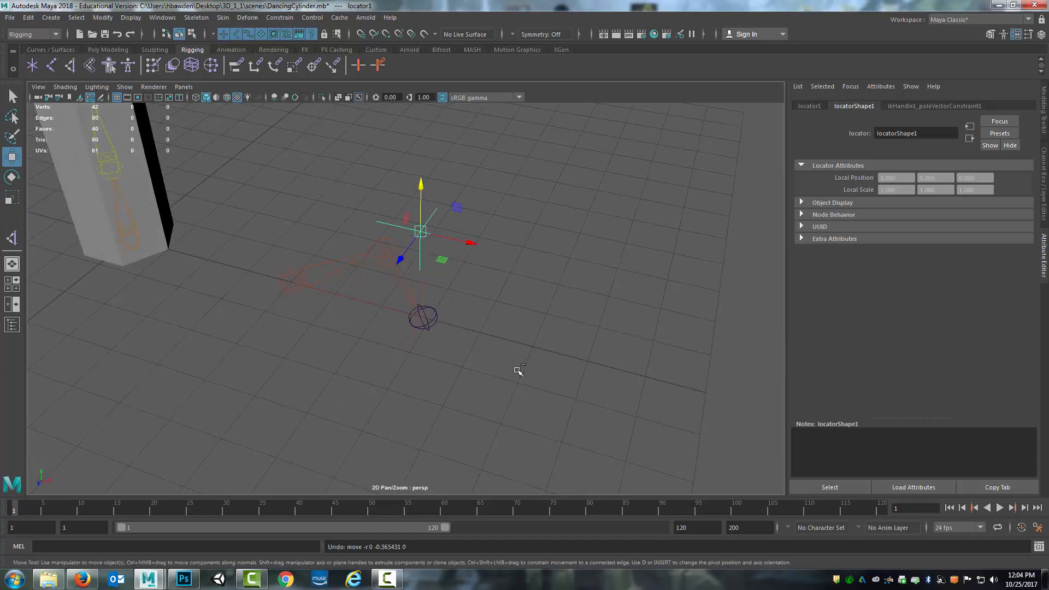
# Select the IK handle and examine how its pole vector points from the root joint to the locator
pyautogui.click(516, 369)
pyautogui.keyDown('alt'); pyautogui.moveTo(473, 337); pyautogui.dragTo(556, 372); pyautogui.keyUp('alt')
pyautogui.click(490, 355)
pyautogui.keyDown('alt'); pyautogui.moveTo(694, 160); pyautogui.dragTo(739, 159); pyautogui.keyUp('alt')
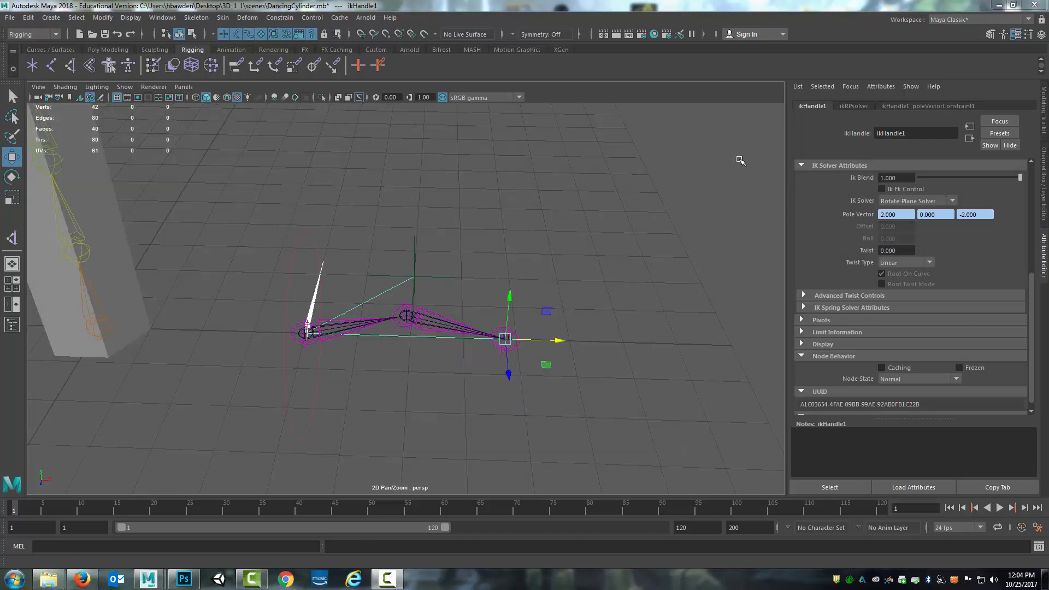
pyautogui.keyDown('alt'); pyautogui.moveTo(405, 264); pyautogui.dragTo(477, 270); pyautogui.keyUp('alt')
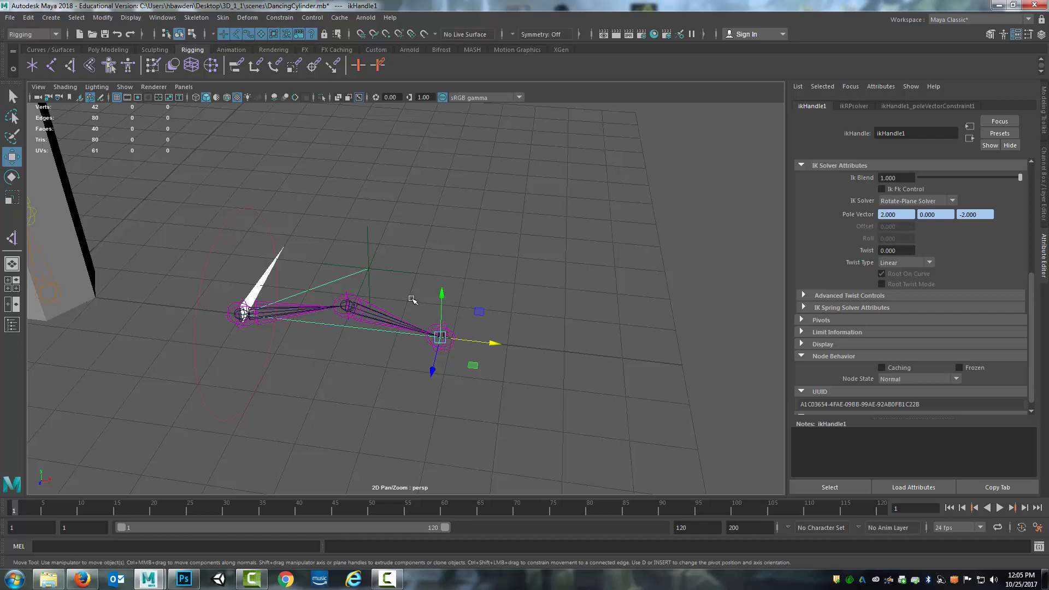
pyautogui.moveTo(411, 300)
pyautogui.keyDown('alt'); pyautogui.mouseDown()
pyautogui.moveTo(382, 306)
pyautogui.moveTo(404, 297)
pyautogui.moveTo(398, 288)
pyautogui.moveTo(426, 310)
pyautogui.moveTo(435, 286)
pyautogui.moveTo(424, 297)
pyautogui.mouseUp(); pyautogui.keyUp('alt')
pyautogui.keyDown('alt'); pyautogui.moveTo(577, 292); pyautogui.dragTo(574, 295); pyautogui.keyUp('alt')
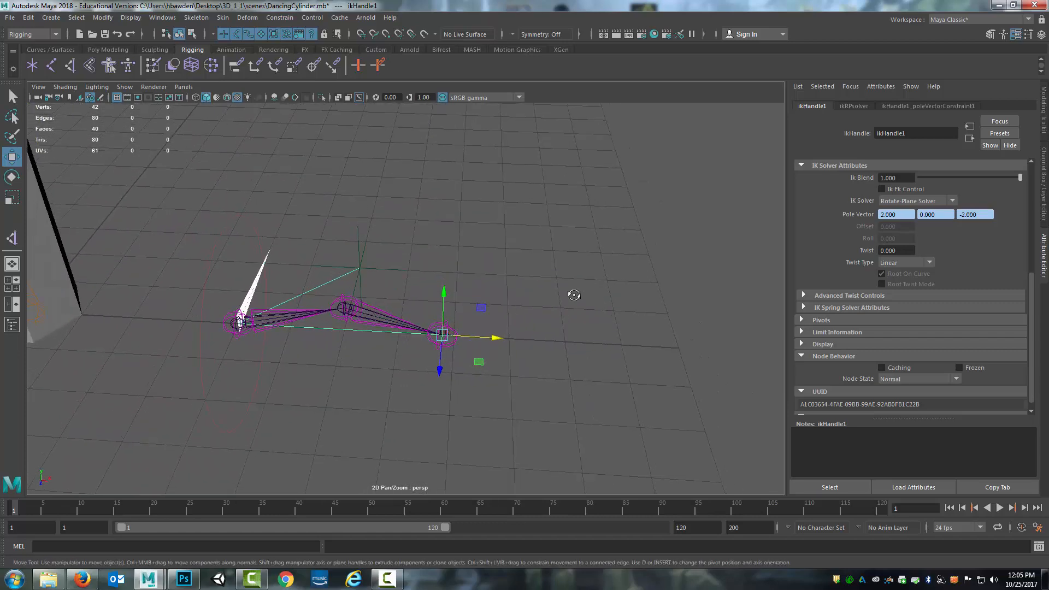
# Place a new joint on the X axis at X 10 and parent it to the chain's end joint
pyautogui.click(51, 65)
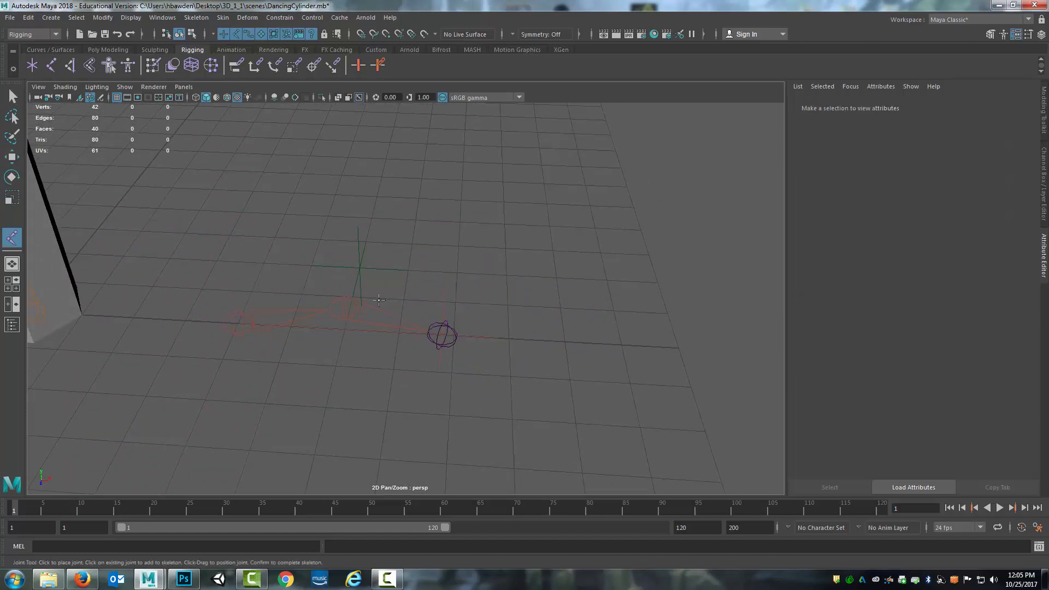
pyautogui.click(565, 343)
pyautogui.keyDown('alt'); pyautogui.moveTo(468, 326); pyautogui.dragTo(472, 318); pyautogui.keyUp('alt')
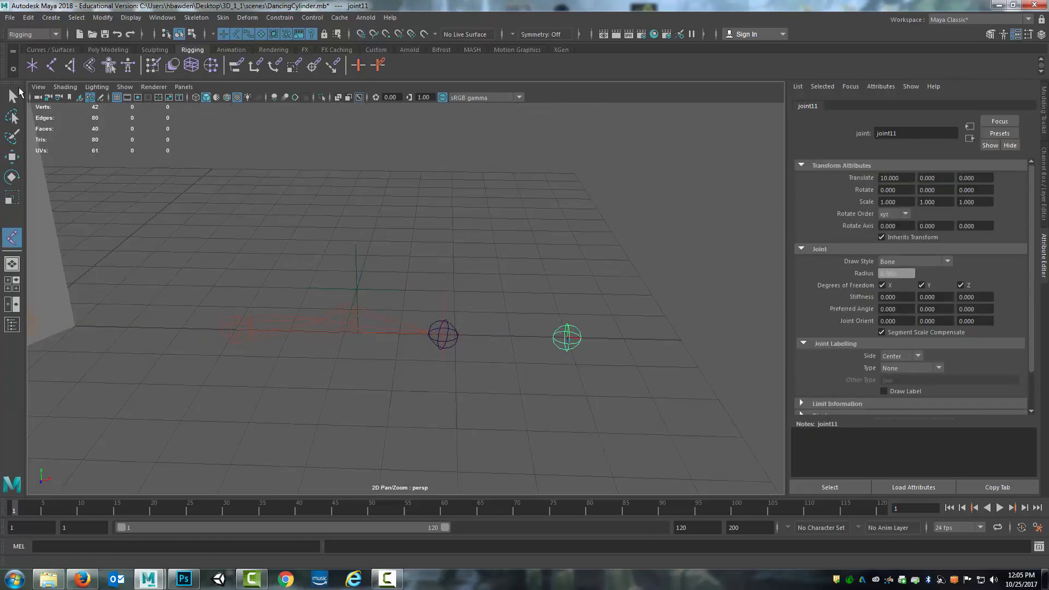
pyautogui.press('q')
pyautogui.click(449, 330)
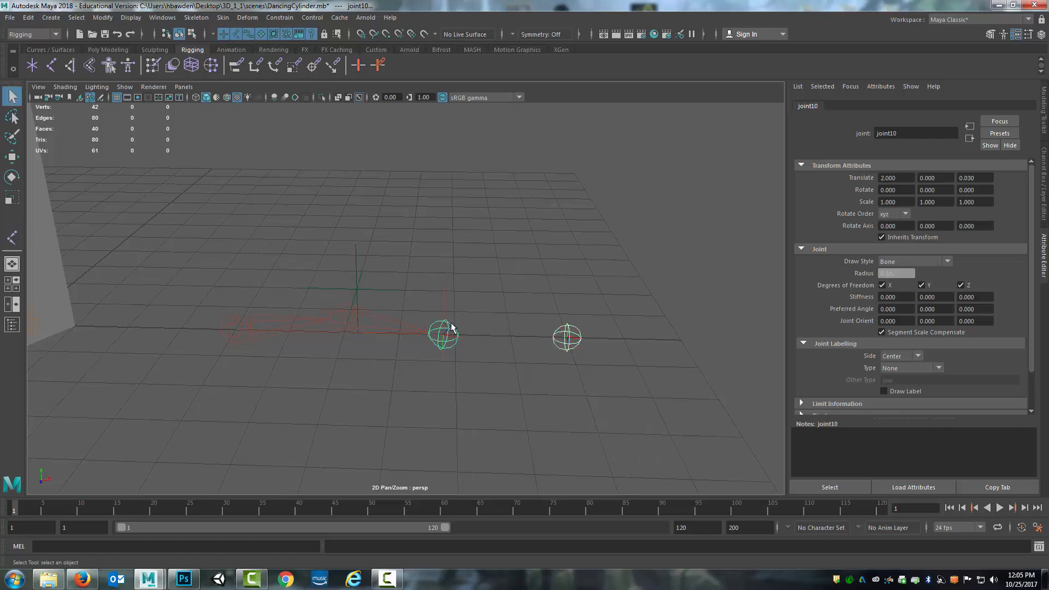
pyautogui.press('p')
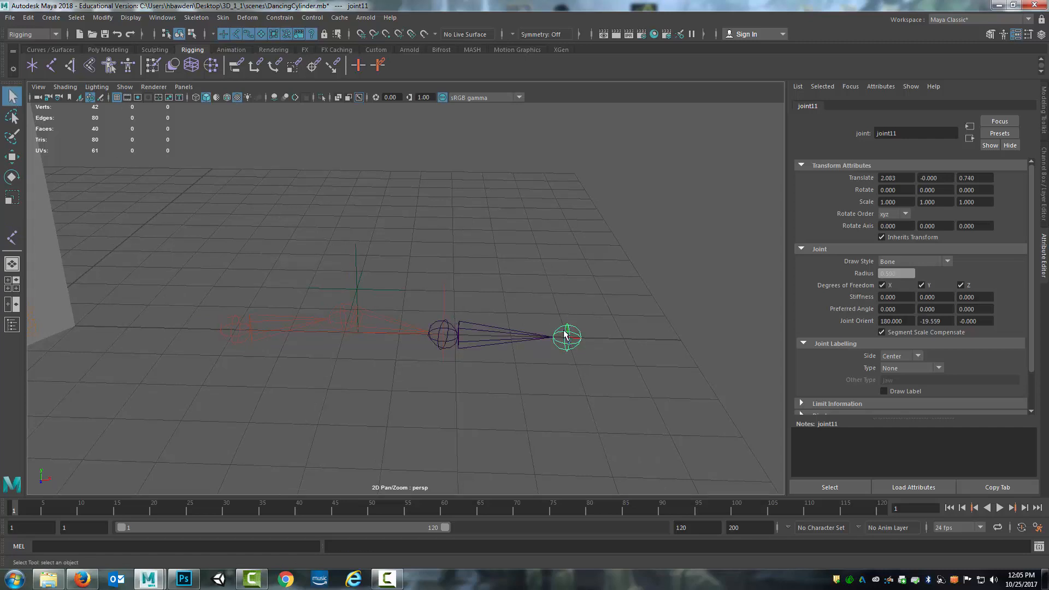
# Create a second rotate-plane IK handle from the three-joint chain's end joint to the newly added joint
pyautogui.keyDown('alt'); pyautogui.moveTo(564, 334); pyautogui.dragTo(480, 340); pyautogui.keyUp('alt')
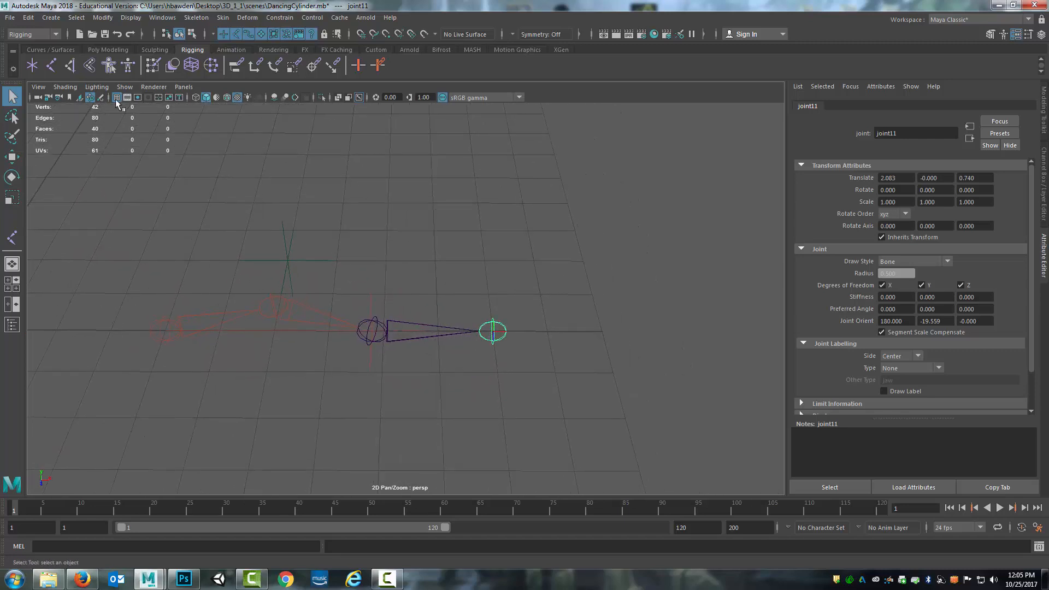
pyautogui.click(72, 68)
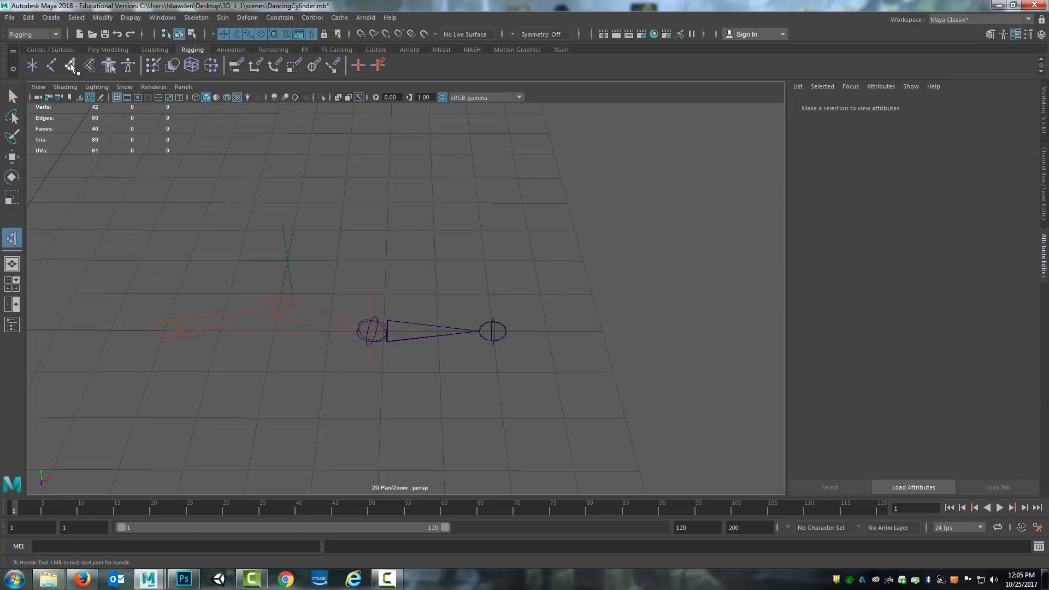
pyautogui.click(378, 323)
pyautogui.click(492, 323)
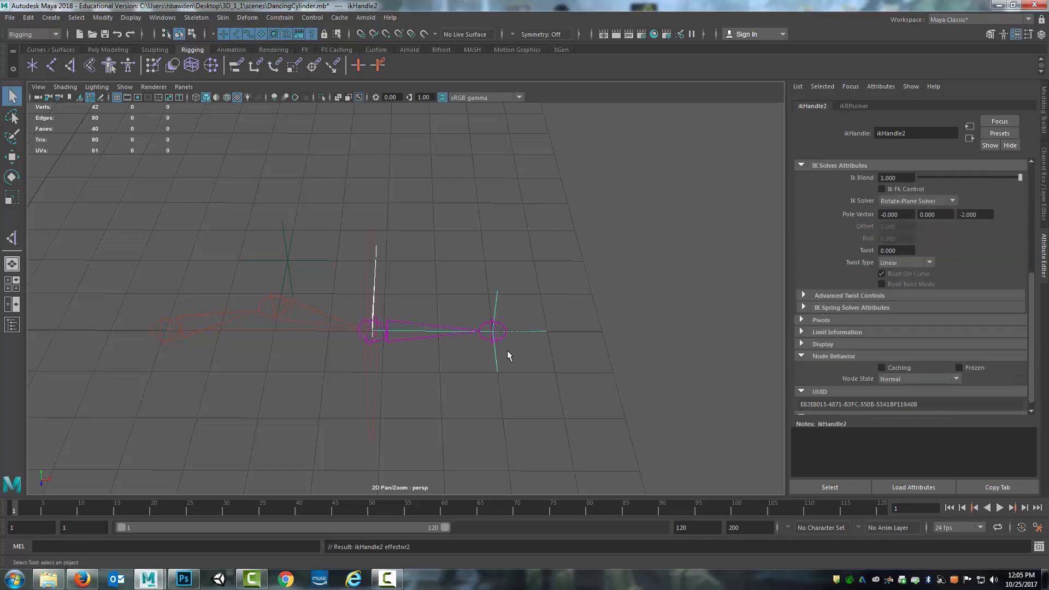
# Try moving the second IK handle down and up, and undo the moves along with the handle's creation
pyautogui.moveTo(503, 351)
pyautogui.keyDown('alt'); pyautogui.mouseDown()
pyautogui.moveTo(503, 371)
pyautogui.moveTo(490, 356)
pyautogui.moveTo(509, 338)
pyautogui.mouseUp(); pyautogui.keyUp('alt')
pyautogui.press('w')
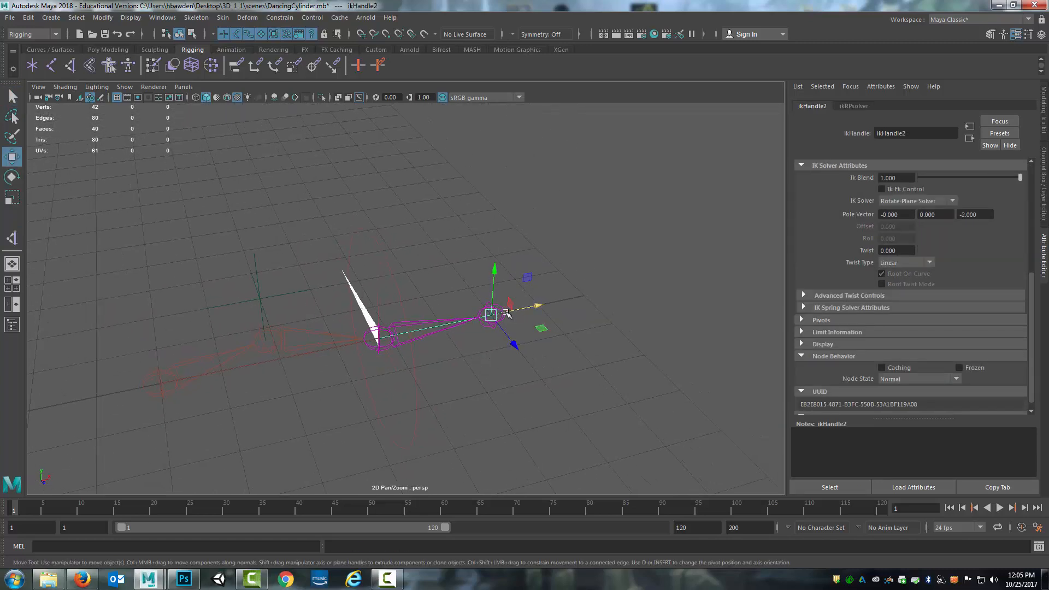
pyautogui.moveTo(498, 283); pyautogui.dragTo(478, 401)
pyautogui.keyDown('alt'); pyautogui.moveTo(479, 387); pyautogui.dragTo(525, 345); pyautogui.keyUp('alt')
pyautogui.moveTo(453, 406); pyautogui.dragTo(428, 242)
pyautogui.keyDown('alt'); pyautogui.moveTo(471, 290); pyautogui.dragTo(480, 373); pyautogui.keyUp('alt')
pyautogui.hotkey('ctrl', 'z')
pyautogui.hotkey('ctrl', 'z')
pyautogui.hotkey('ctrl', 'z')
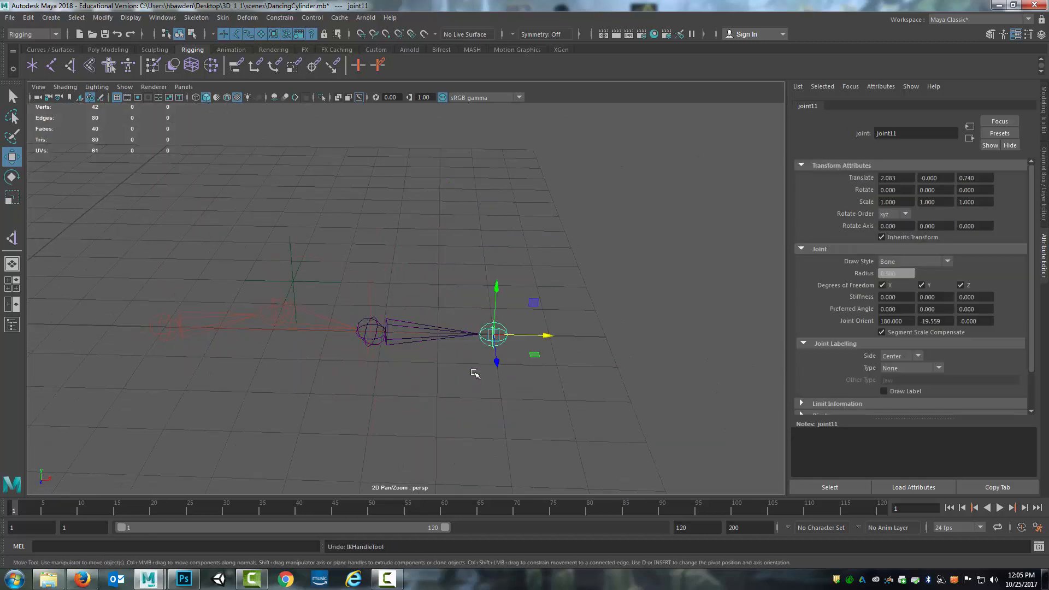
# Try rotating the joint where the added bone starts, and undo the rotation and selection
pyautogui.click(462, 367)
pyautogui.click(371, 331)
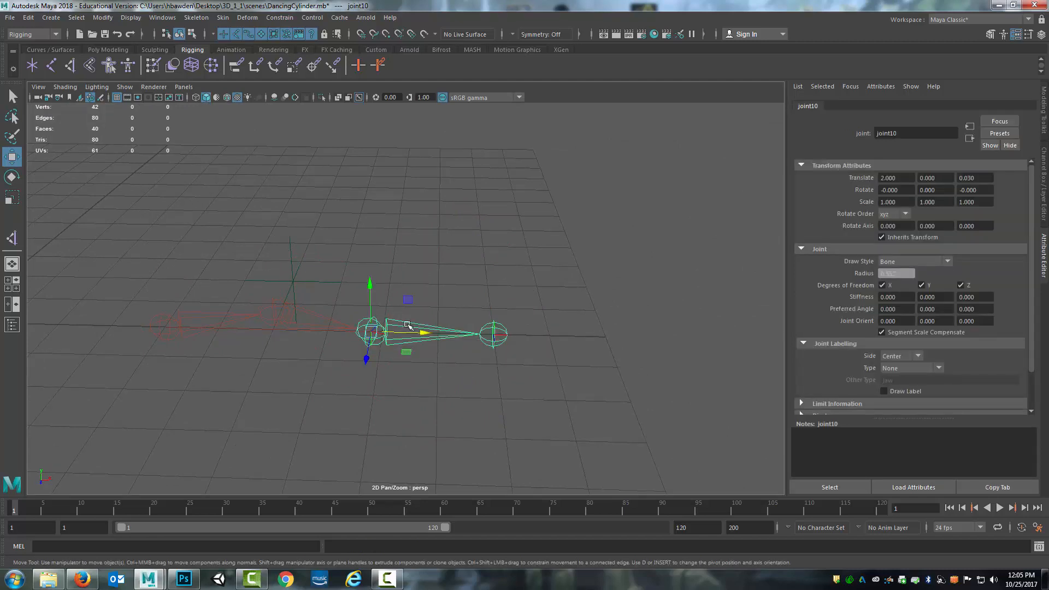
pyautogui.press('e')
pyautogui.moveTo(382, 323); pyautogui.dragTo(405, 337)
pyautogui.hotkey('ctrl', 'z')
pyautogui.hotkey('ctrl', 'z')
pyautogui.hotkey('ctrl', 'z')
pyautogui.hotkey('ctrl', 'z')
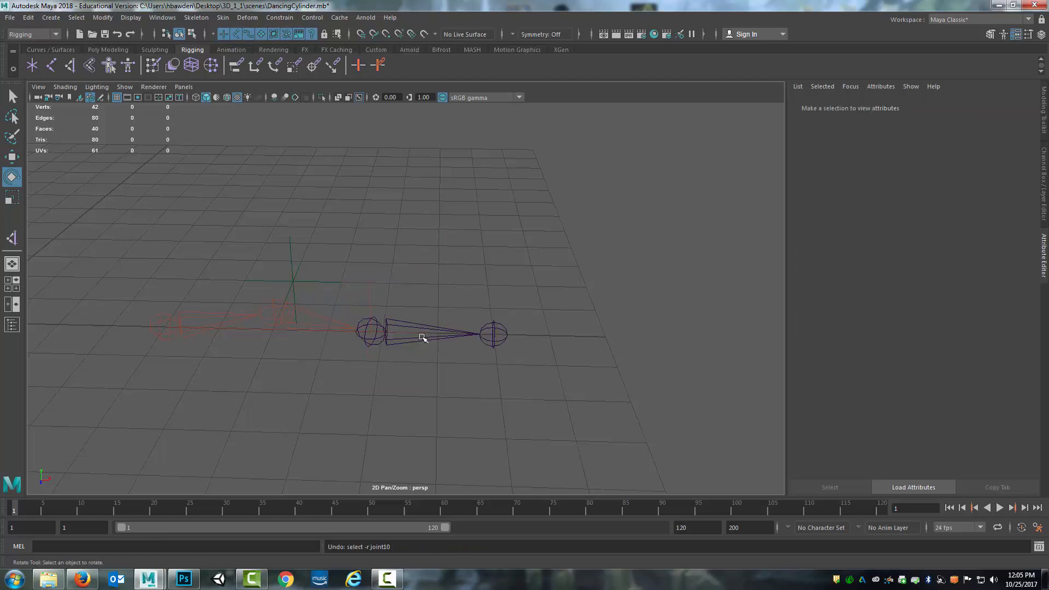
# Recreate the second IK handle from the joint at the added bone's base to the joint at its tip
pyautogui.click(70, 65)
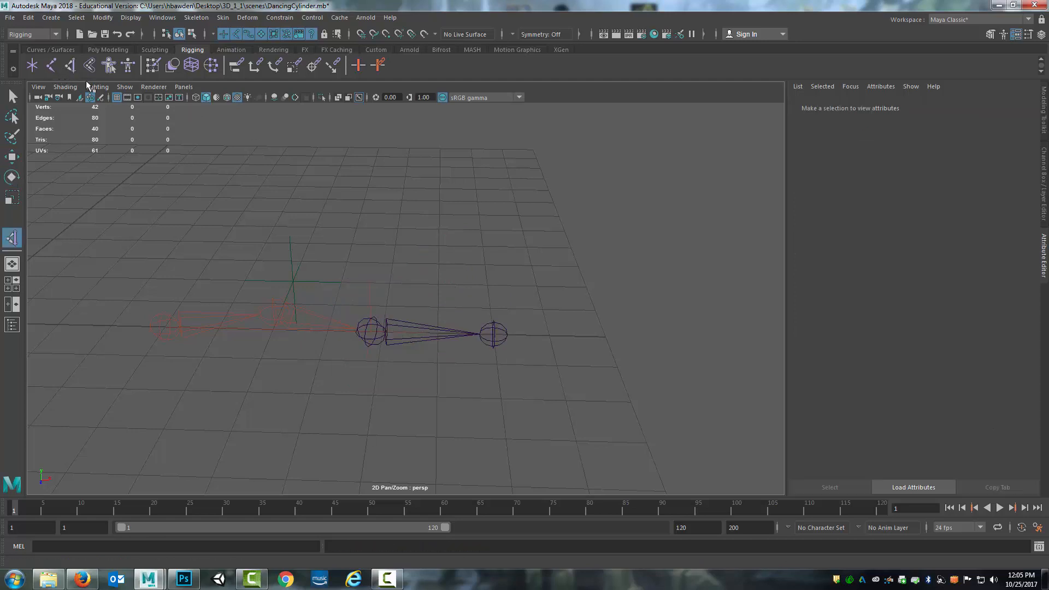
pyautogui.click(367, 321)
pyautogui.click(493, 334)
# Try moving the second IK handle freely and undo the move
pyautogui.press('e')
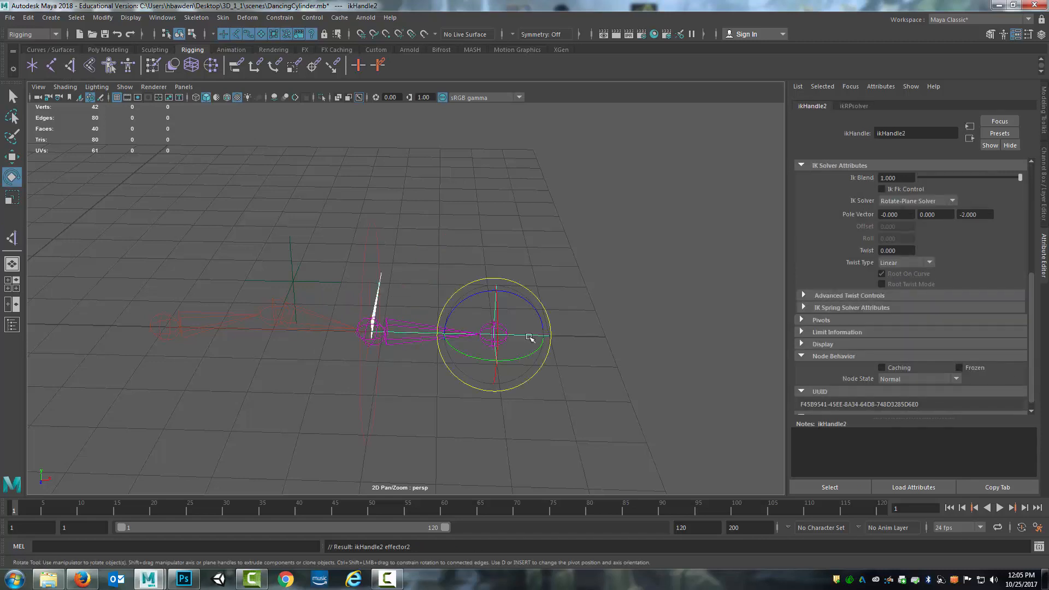
pyautogui.keyDown('alt'); pyautogui.moveTo(493, 333); pyautogui.dragTo(457, 367); pyautogui.keyUp('alt')
pyautogui.press('w')
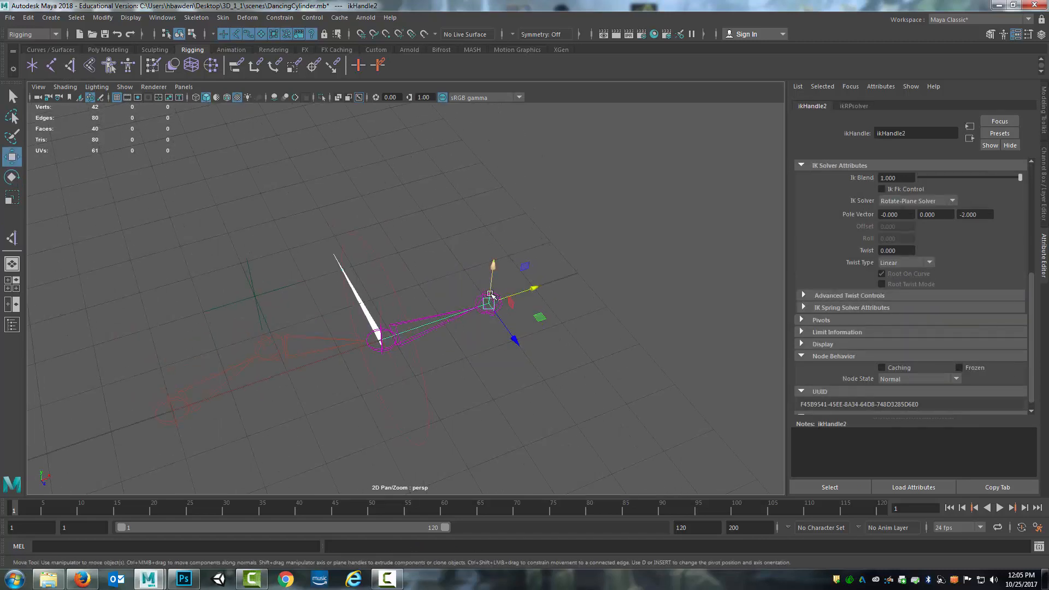
pyautogui.moveTo(489, 303); pyautogui.dragTo(516, 340)
pyautogui.hotkey('ctrl', 'z')
# Pull the first IK handle closer to the chain's root and angle the added bone toward positive Z with the second handle
pyautogui.keyDown('alt'); pyautogui.moveTo(482, 372); pyautogui.dragTo(387, 327); pyautogui.keyUp('alt')
pyautogui.scroll(4, 435, 366)
pyautogui.scroll(-4, 435, 367)
pyautogui.click(394, 298)
pyautogui.click(382, 326)
pyautogui.moveTo(374, 317); pyautogui.dragTo(332, 326)
pyautogui.keyDown('alt'); pyautogui.moveTo(314, 350); pyautogui.dragTo(481, 391); pyautogui.keyUp('alt')
pyautogui.click(483, 345)
pyautogui.keyDown('alt'); pyautogui.moveTo(474, 390); pyautogui.dragTo(345, 381); pyautogui.keyUp('alt')
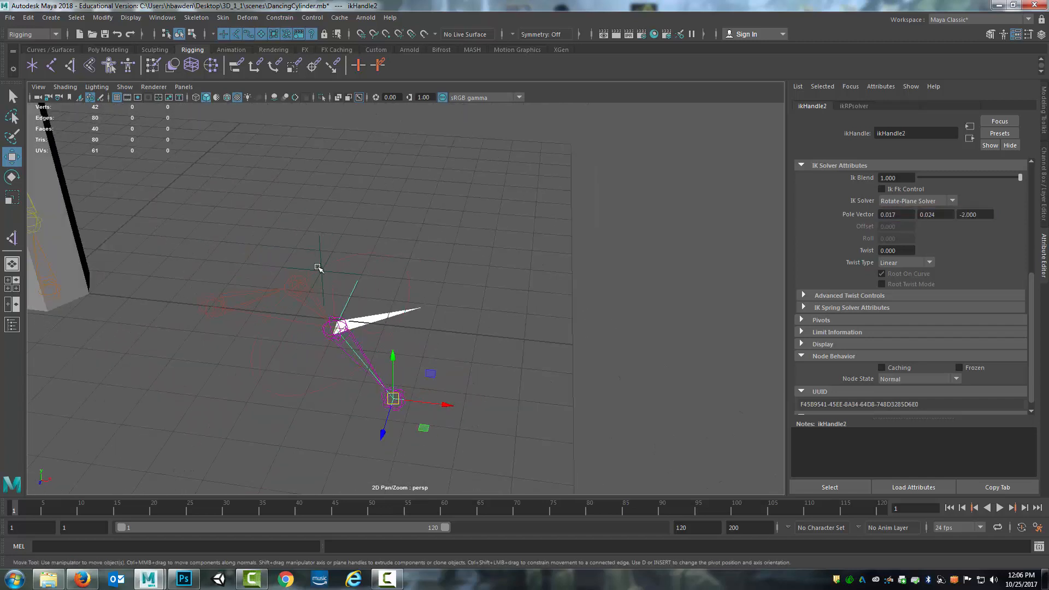
# Move the locator vertically to test how it steers the chain's bend while the second IK handle holds its position
pyautogui.click(321, 263)
pyautogui.click(326, 258)
pyautogui.keyDown('alt'); pyautogui.moveTo(309, 249); pyautogui.dragTo(351, 275); pyautogui.keyUp('alt')
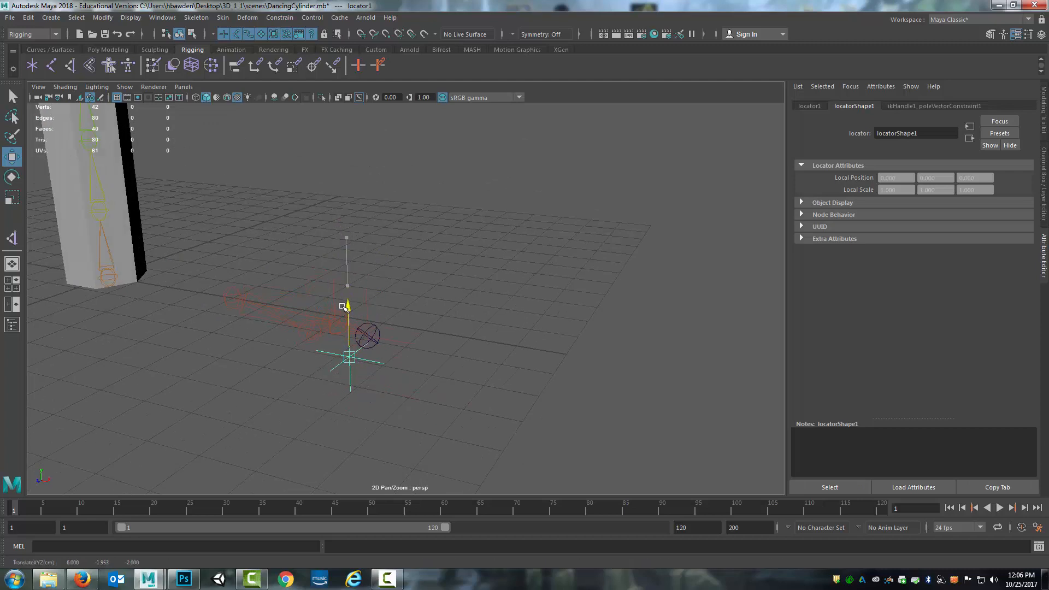
pyautogui.keyDown('alt'); pyautogui.moveTo(520, 401); pyautogui.dragTo(464, 388); pyautogui.keyUp('alt')
pyautogui.keyDown('alt'); pyautogui.moveTo(463, 388); pyautogui.dragTo(466, 395, button='middle'); pyautogui.keyUp('alt')
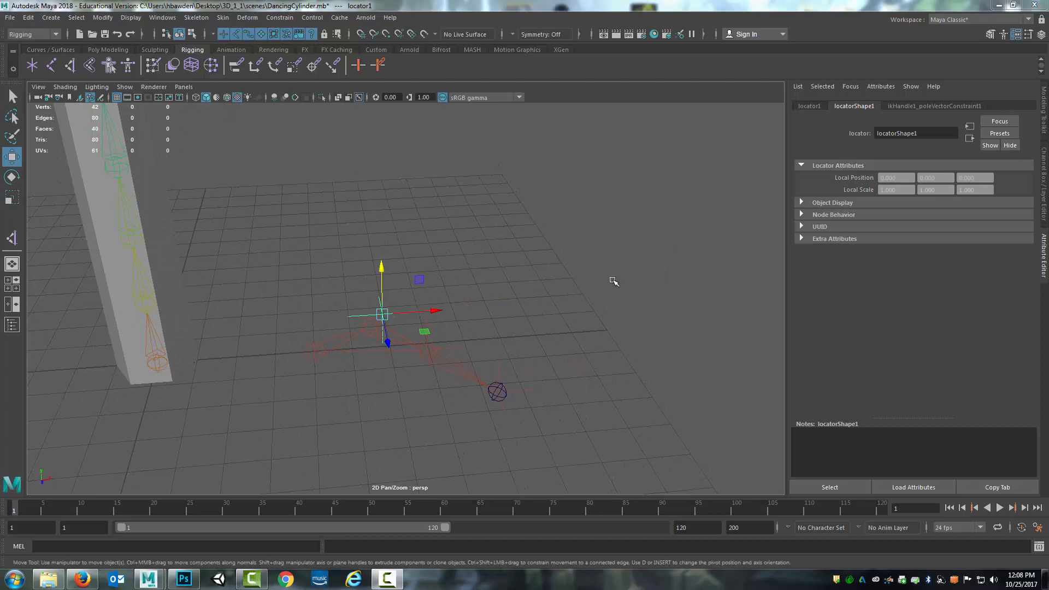
# Examine the dancing cylinder and select its mesh to inspect it around its joint chain
pyautogui.keyDown('alt'); pyautogui.moveTo(411, 214); pyautogui.dragTo(436, 222); pyautogui.keyUp('alt')
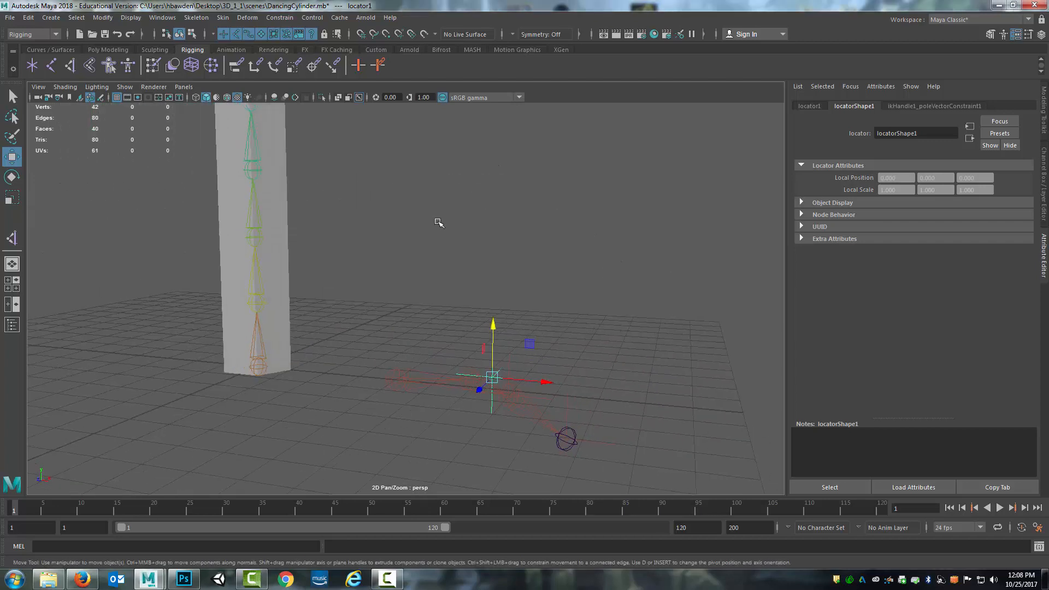
pyautogui.keyDown('alt'); pyautogui.moveTo(436, 222); pyautogui.dragTo(522, 315, button='middle'); pyautogui.keyUp('alt')
pyautogui.keyDown('alt'); pyautogui.moveTo(522, 315); pyautogui.dragTo(494, 313); pyautogui.keyUp('alt')
pyautogui.scroll(1, 539, 310)
pyautogui.scroll(-3, 539, 310)
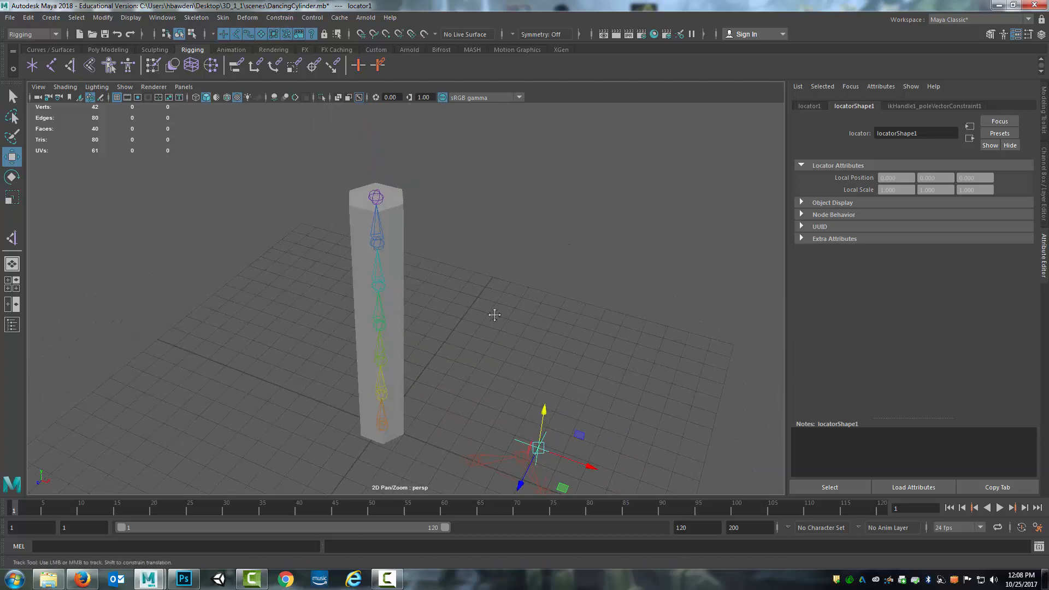
pyautogui.keyDown('alt'); pyautogui.moveTo(494, 313); pyautogui.dragTo(548, 298, button='middle'); pyautogui.keyUp('alt')
pyautogui.keyDown('alt'); pyautogui.moveTo(517, 338); pyautogui.dragTo(424, 344); pyautogui.keyUp('alt')
pyautogui.click(440, 328)
pyautogui.click(419, 314)
pyautogui.scroll(-4, 488, 350)
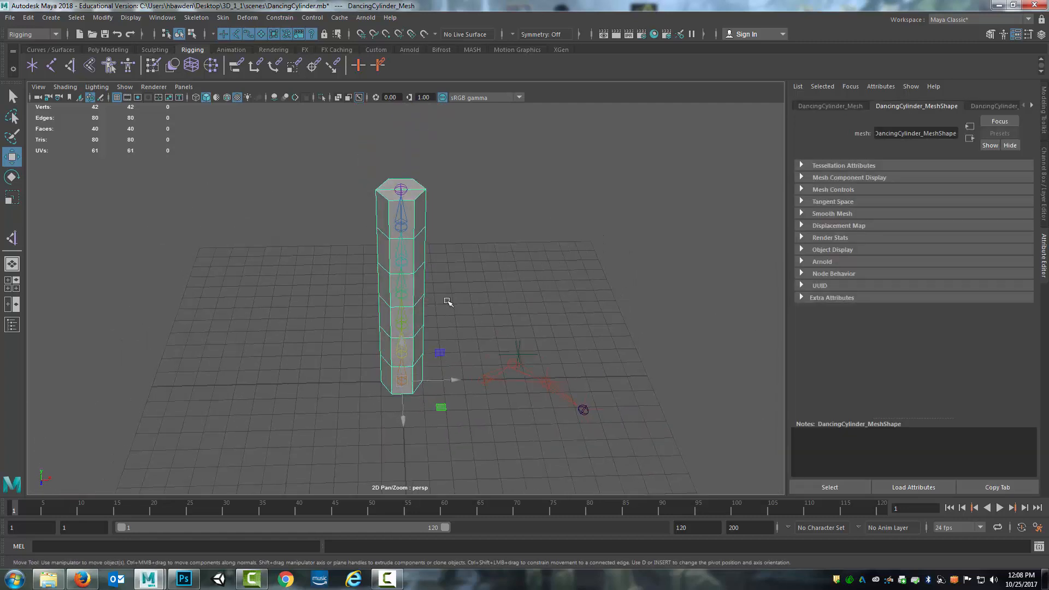
# Select a joint midway up the cylinder and examine the joint hierarchy inside the mesh
pyautogui.click(448, 255)
pyautogui.keyDown('alt'); pyautogui.moveTo(465, 260); pyautogui.dragTo(478, 233); pyautogui.keyUp('alt')
pyautogui.click(419, 264)
pyautogui.scroll(4, 474, 235)
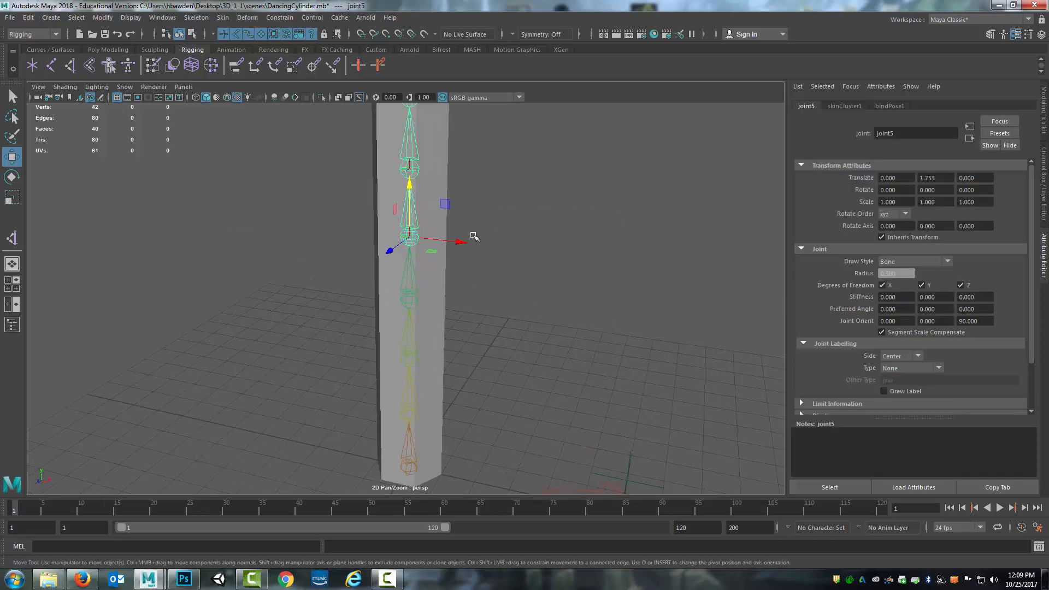
pyautogui.keyDown('alt'); pyautogui.moveTo(473, 235); pyautogui.dragTo(468, 298, button='middle'); pyautogui.keyUp('alt')
pyautogui.scroll(-4, 464, 297)
pyautogui.keyDown('alt'); pyautogui.moveTo(454, 296); pyautogui.dragTo(466, 310); pyautogui.keyUp('alt')
pyautogui.click(518, 263)
pyautogui.scroll(4, 468, 299)
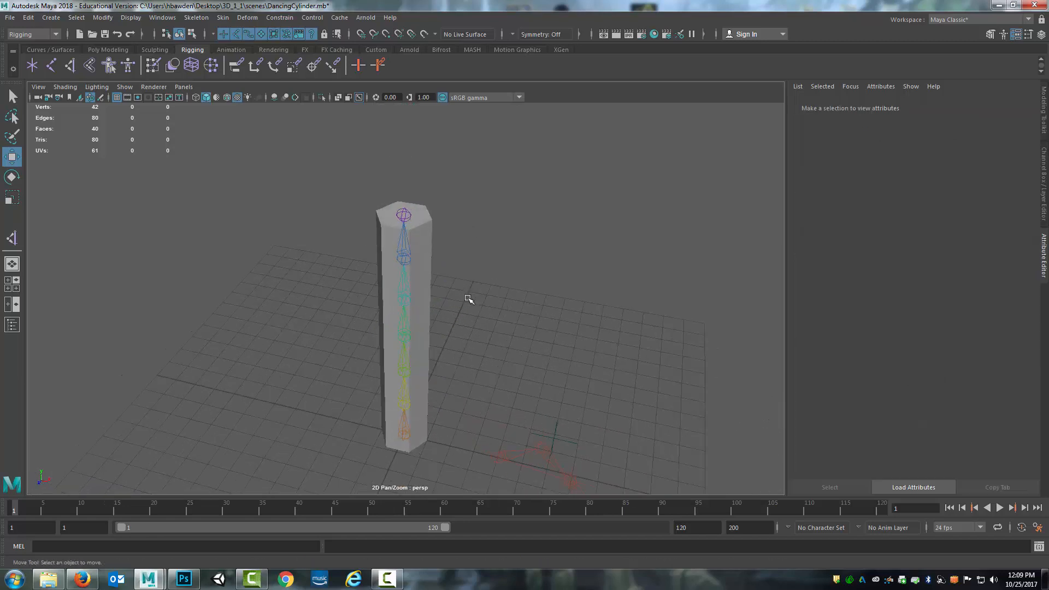
# Rotate the cylinder's third and fifth joints in opposite directions to bend the mesh into an S-shape, and select the sixth joint
pyautogui.click(440, 271)
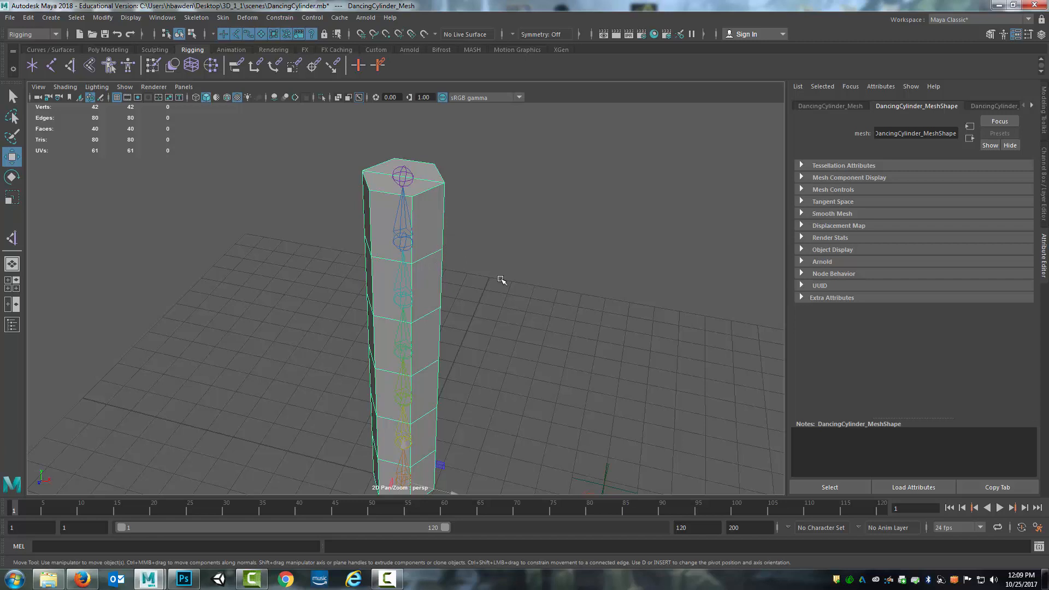
pyautogui.scroll(-3, 487, 281)
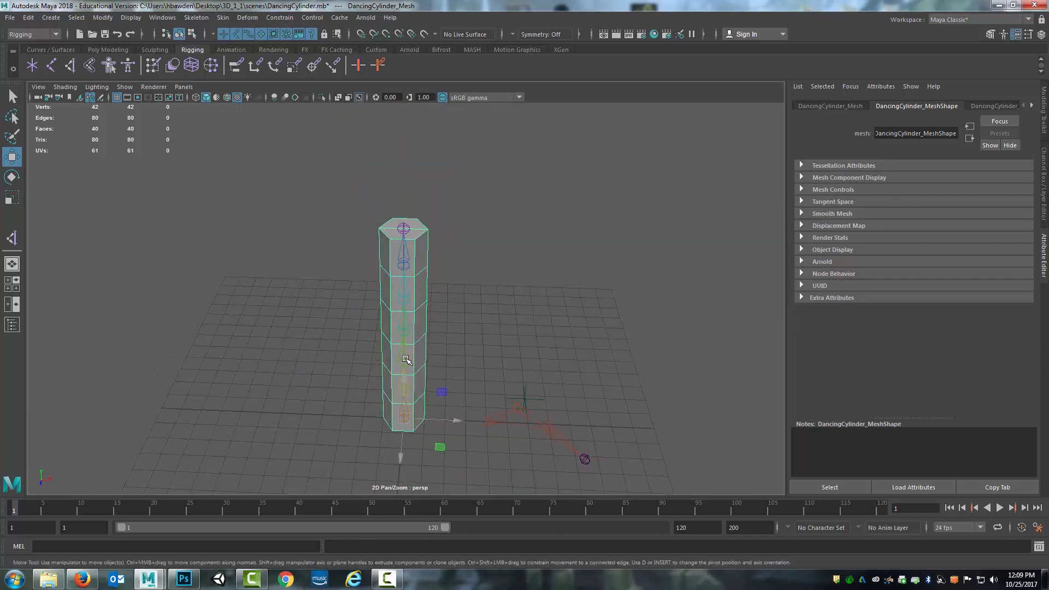
pyautogui.click(406, 359)
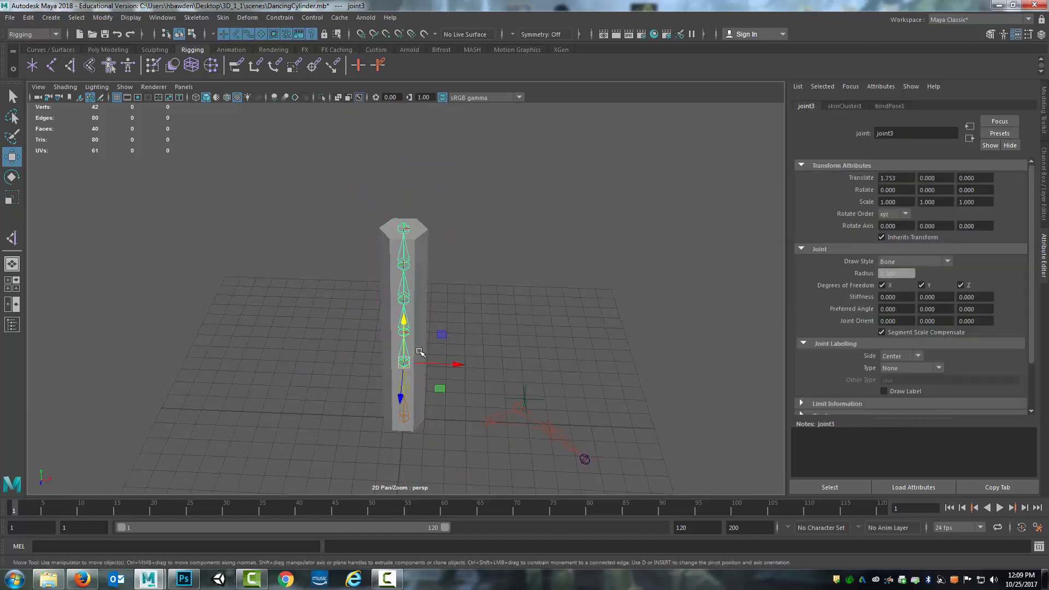
pyautogui.press('e')
pyautogui.moveTo(436, 346); pyautogui.dragTo(411, 309)
pyautogui.click(371, 294)
pyautogui.click(456, 263)
pyautogui.click(384, 262)
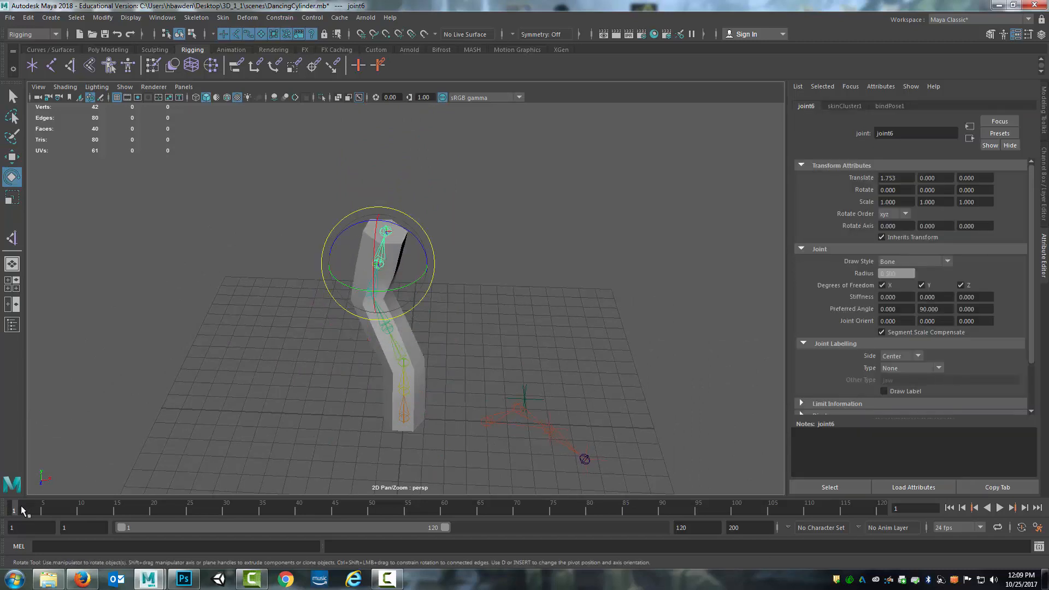
# Keyframe the sixth joint at frames 1, 56 and 117, rotating it to about -41.4, -55.4, 20.1 before the second key
pyautogui.press('s')
pyautogui.click(416, 507)
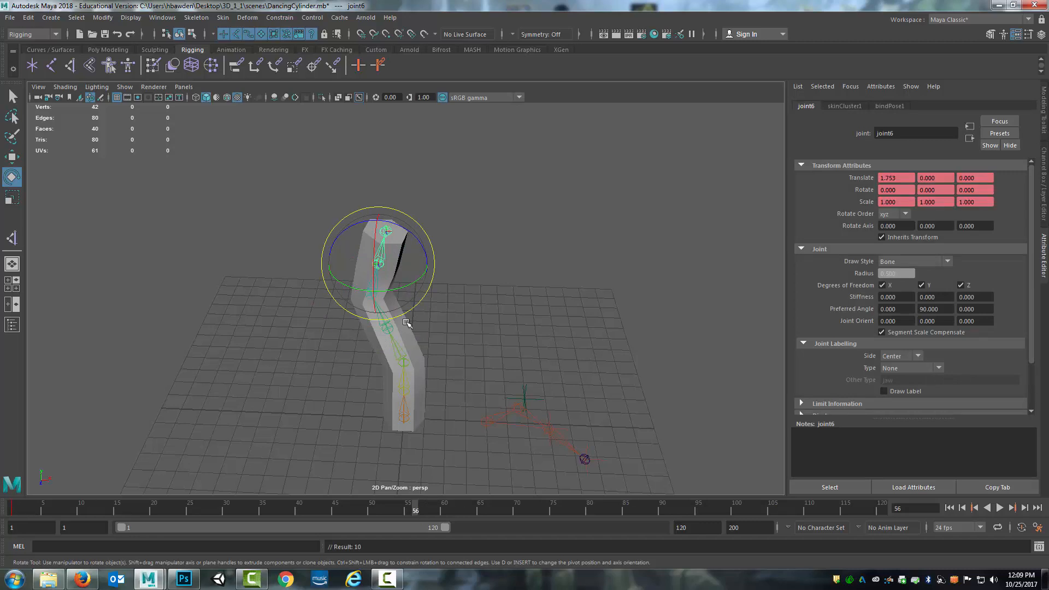
pyautogui.moveTo(404, 260); pyautogui.dragTo(407, 312)
pyautogui.press('s')
pyautogui.click(858, 509)
pyautogui.press('s')
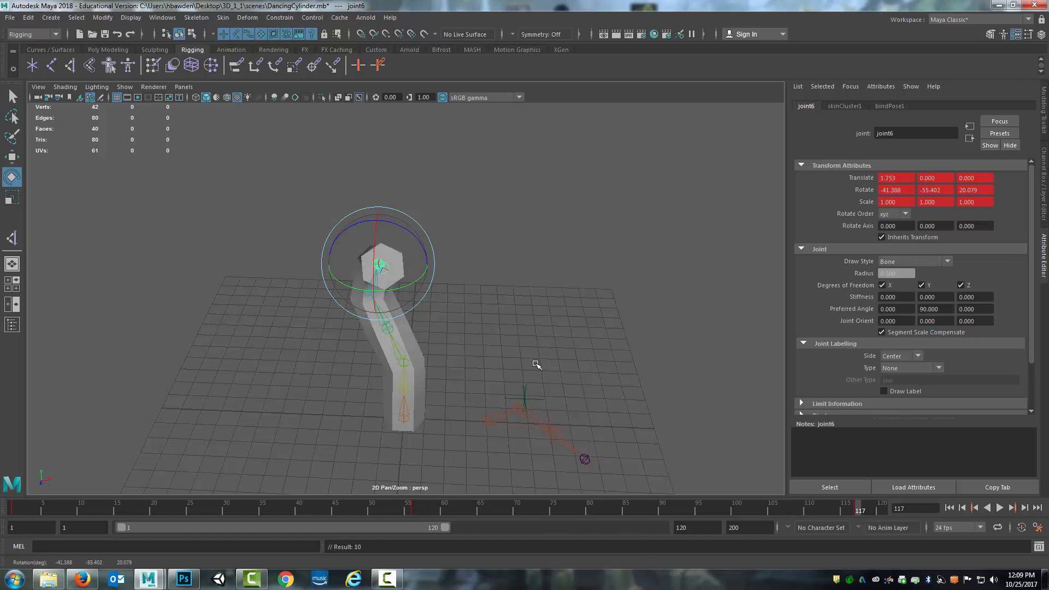
# Play back the keyframed joint animation to check how the cylinder follows the joint, and stop playback
pyautogui.click(1000, 508)
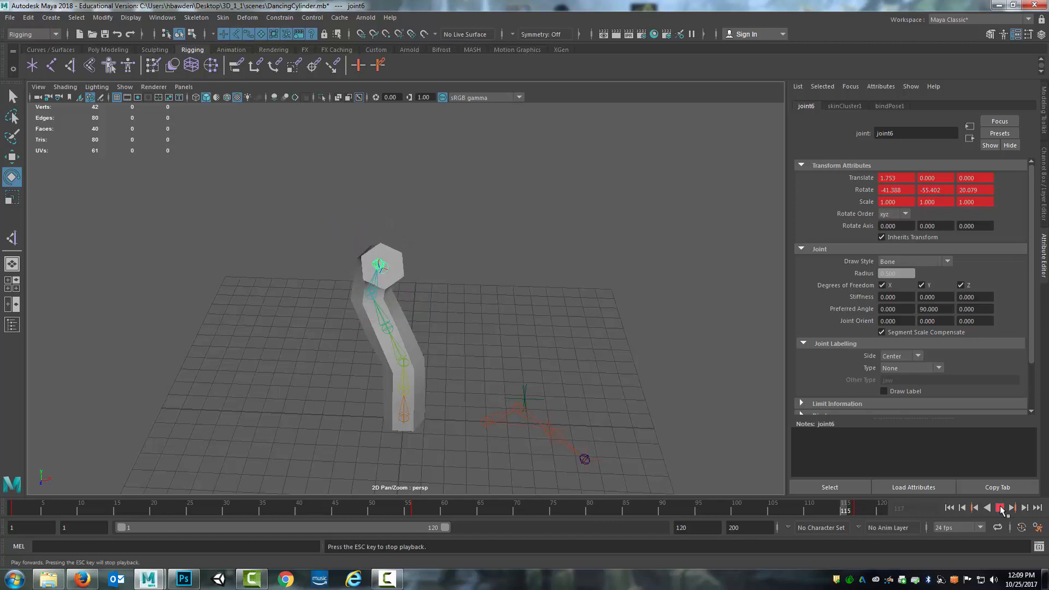
pyautogui.click(1000, 507)
pyautogui.keyDown('alt'); pyautogui.moveTo(467, 178); pyautogui.dragTo(448, 166); pyautogui.keyUp('alt')
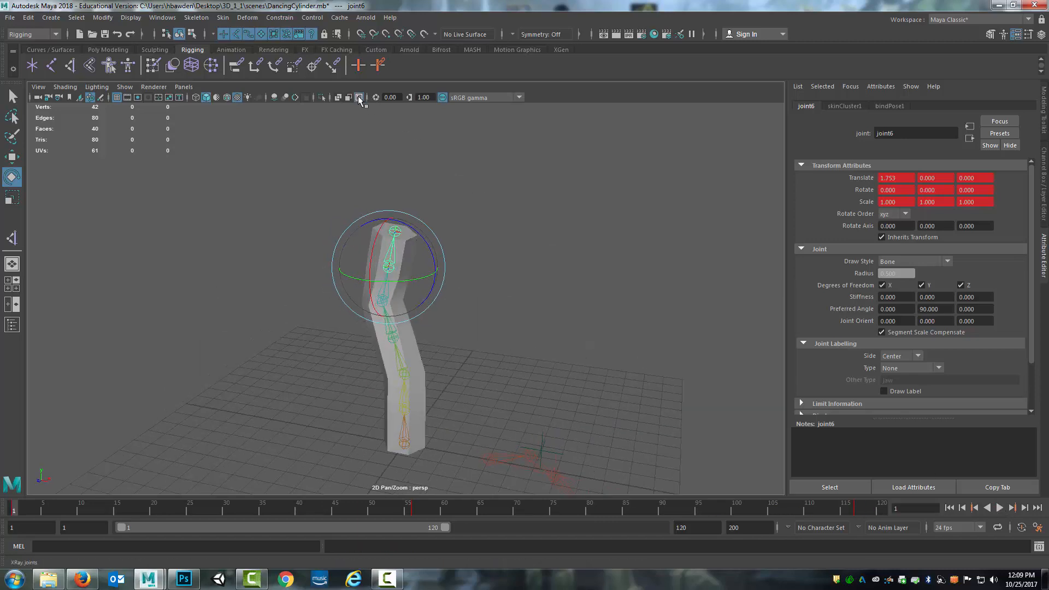
# Turn off the X-ray joint display and delete all history in the scene
pyautogui.click(359, 98)
pyautogui.keyDown('alt'); pyautogui.moveTo(576, 339); pyautogui.dragTo(480, 279); pyautogui.keyUp('alt')
pyautogui.click(28, 17)
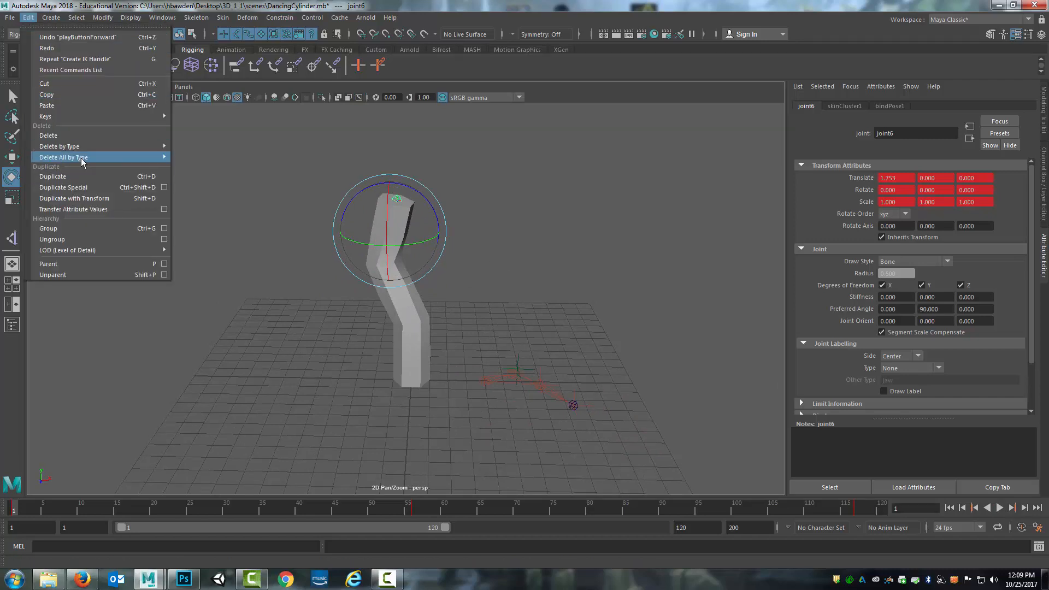
pyautogui.moveTo(82, 158)
pyautogui.click(198, 167)
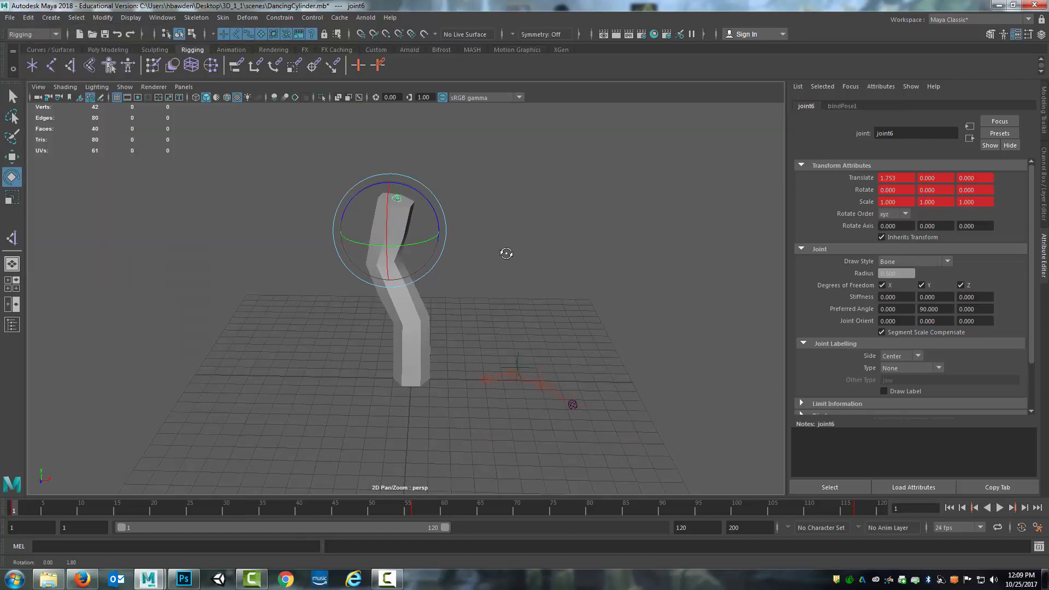
pyautogui.keyDown('alt'); pyautogui.moveTo(503, 251); pyautogui.dragTo(614, 372); pyautogui.keyUp('alt')
# Play the animation again to compare the joints with the mesh, select the cylinder mesh and stop playback
pyautogui.click(997, 508)
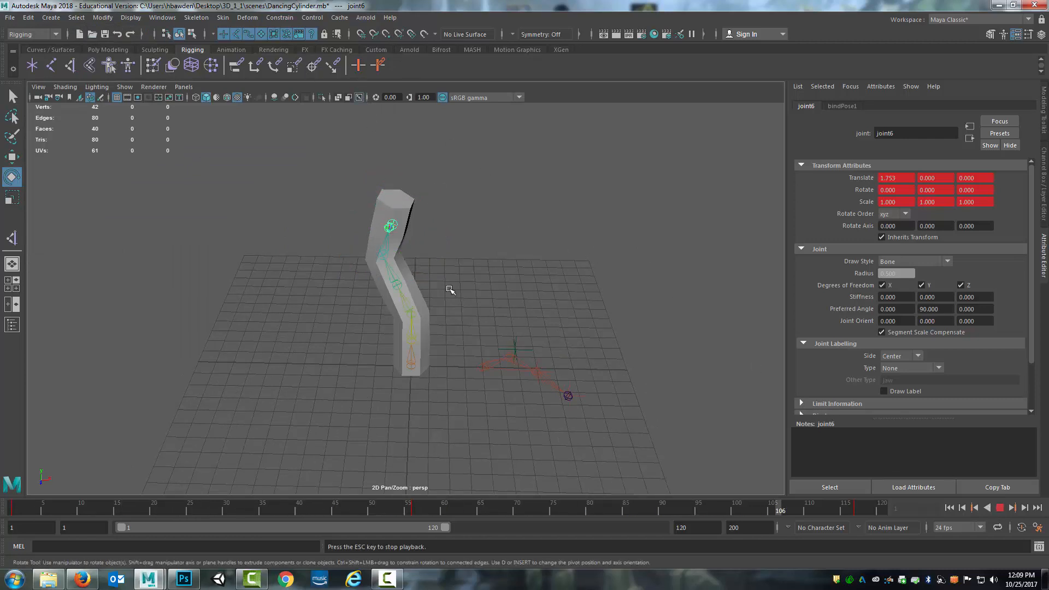
pyautogui.moveTo(451, 290)
pyautogui.keyDown('alt'); pyautogui.mouseDown()
pyautogui.moveTo(463, 270)
pyautogui.moveTo(437, 279)
pyautogui.mouseUp(); pyautogui.keyUp('alt')
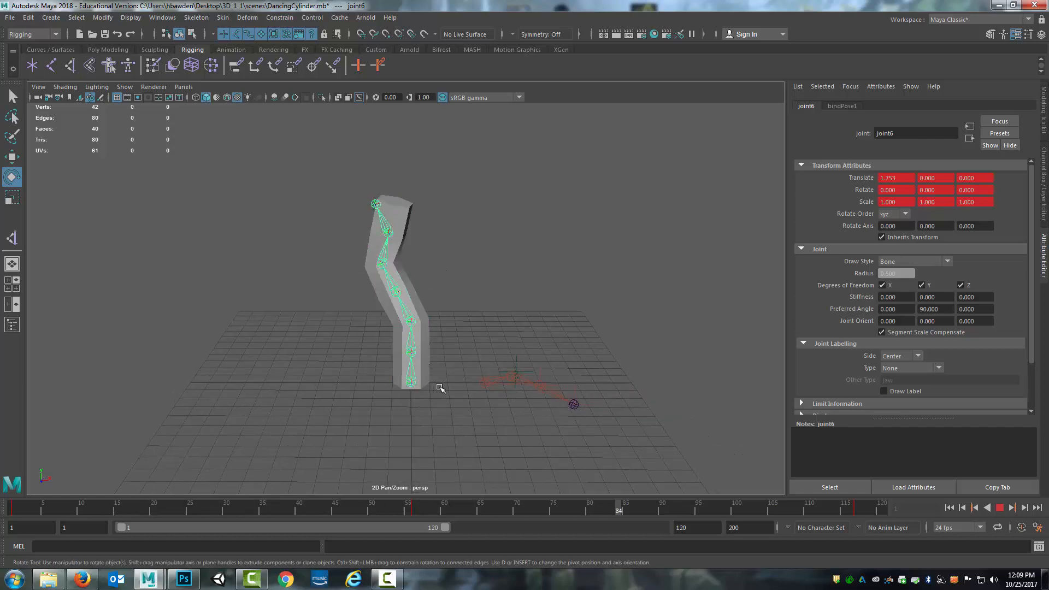
pyautogui.press('w')
pyautogui.click(1004, 507)
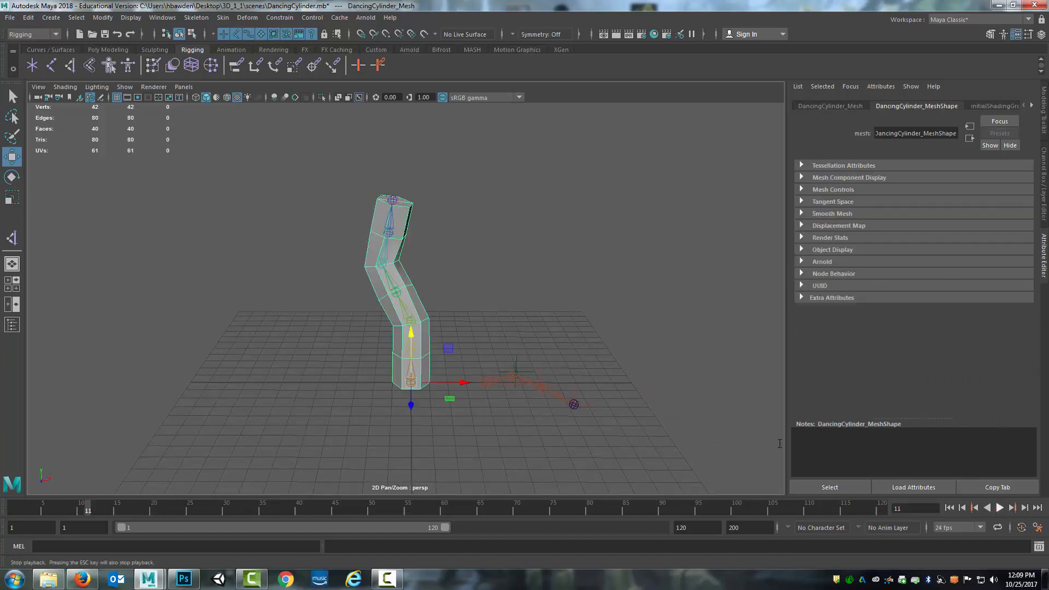
# Move the cylinder mesh about 6 units along negative X, and move the root joint about 5.2 units along positive X and rotate it
pyautogui.moveTo(467, 382); pyautogui.dragTo(338, 383)
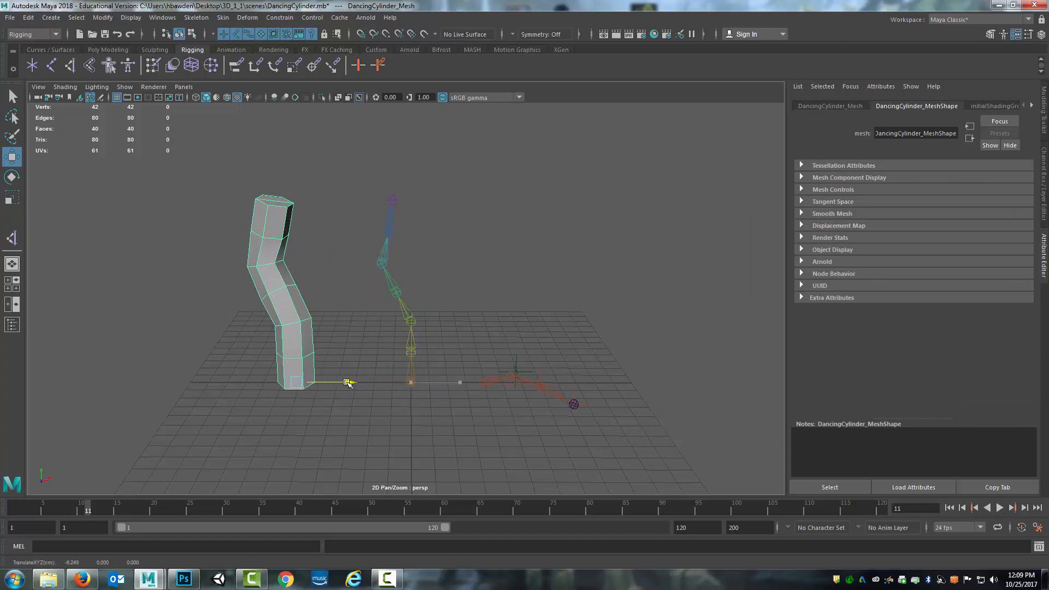
pyautogui.click(411, 381)
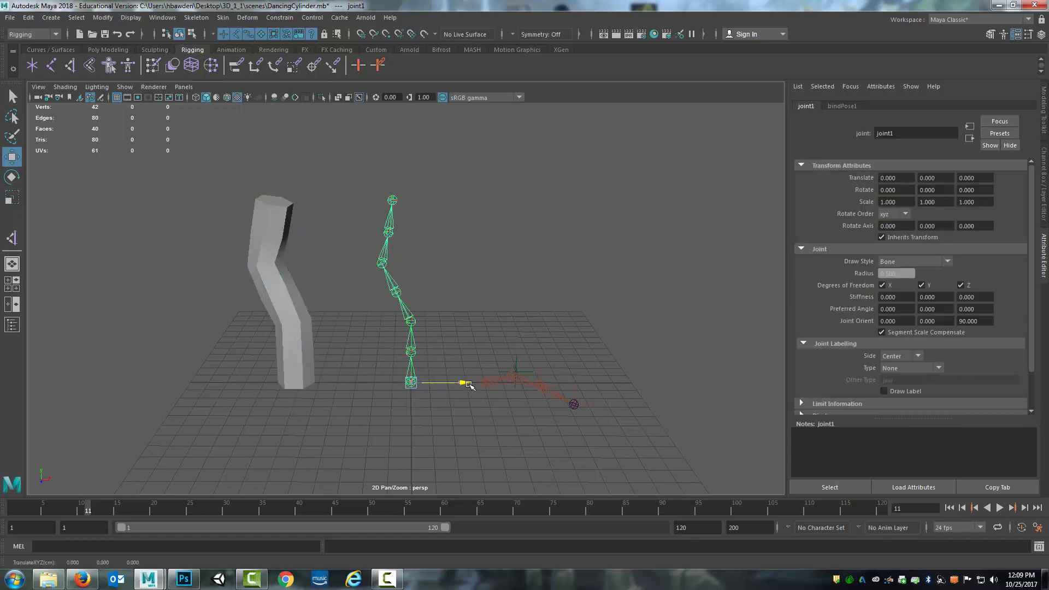
pyautogui.moveTo(464, 382); pyautogui.dragTo(559, 382)
pyautogui.press('e')
pyautogui.moveTo(511, 355); pyautogui.dragTo(481, 334)
# Undo the root joint's rotation and move
pyautogui.hotkey('ctrl', 'z')
pyautogui.hotkey('ctrl', 'z')
pyautogui.hotkey('ctrl', 'z')
pyautogui.hotkey('ctrl', 'z')
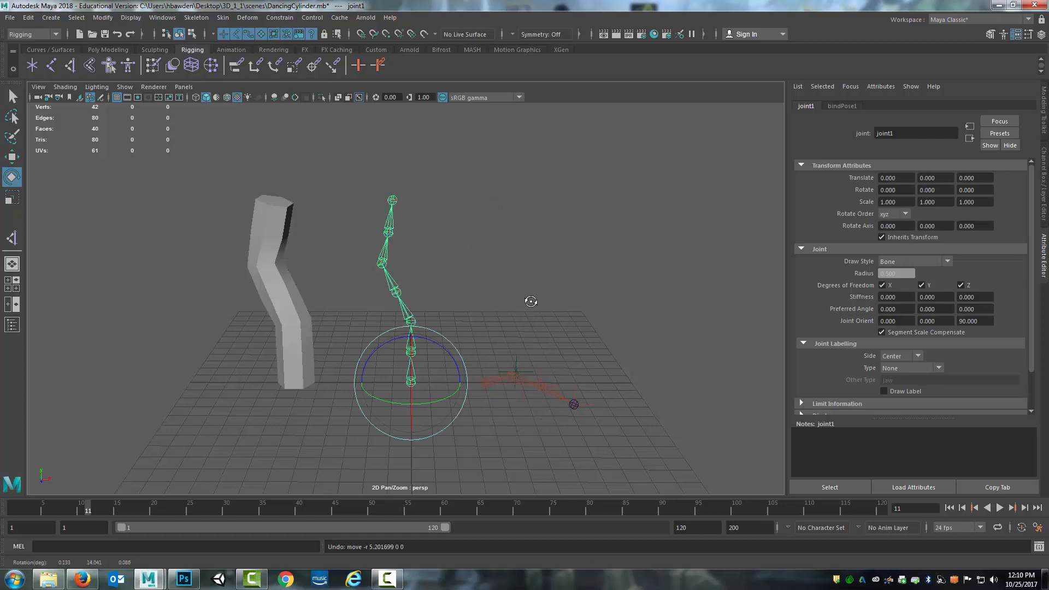
# Examine the detached cylinder beside its joint chain and select its mesh
pyautogui.keyDown('alt'); pyautogui.moveTo(530, 301); pyautogui.dragTo(490, 310); pyautogui.keyUp('alt')
pyautogui.click(490, 311)
pyautogui.scroll(4, 473, 317)
pyautogui.scroll(-3, 454, 325)
pyautogui.keyDown('alt'); pyautogui.moveTo(437, 332); pyautogui.dragTo(436, 358, button='middle'); pyautogui.keyUp('alt')
pyautogui.keyDown('alt'); pyautogui.moveTo(413, 376); pyautogui.dragTo(465, 383); pyautogui.keyUp('alt')
pyautogui.click(278, 345)
pyautogui.keyDown('alt'); pyautogui.moveTo(403, 352); pyautogui.dragTo(436, 323, button='middle'); pyautogui.keyUp('alt')
pyautogui.scroll(-3, 432, 333)
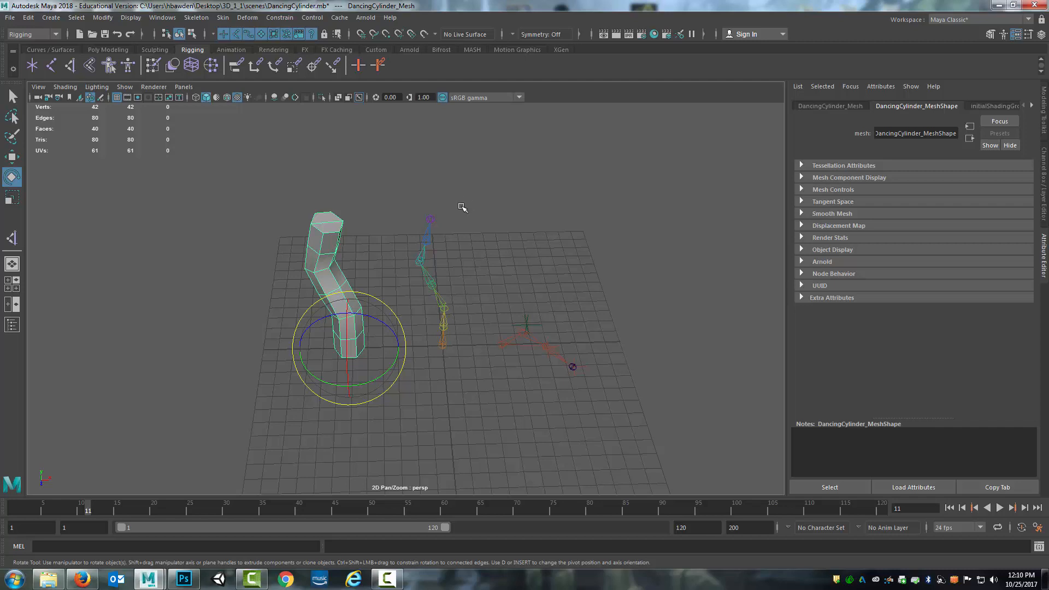
# Move the detached cylinder mesh farther away from its joint chain along negative X
pyautogui.press('w')
pyautogui.click(405, 346)
pyautogui.moveTo(406, 345); pyautogui.dragTo(412, 288)
pyautogui.keyDown('alt'); pyautogui.moveTo(425, 289); pyautogui.dragTo(369, 315, button='middle'); pyautogui.keyUp('alt')
pyautogui.scroll(-3, 417, 306)
pyautogui.keyDown('alt'); pyautogui.moveTo(417, 306); pyautogui.dragTo(253, 398); pyautogui.keyUp('alt')
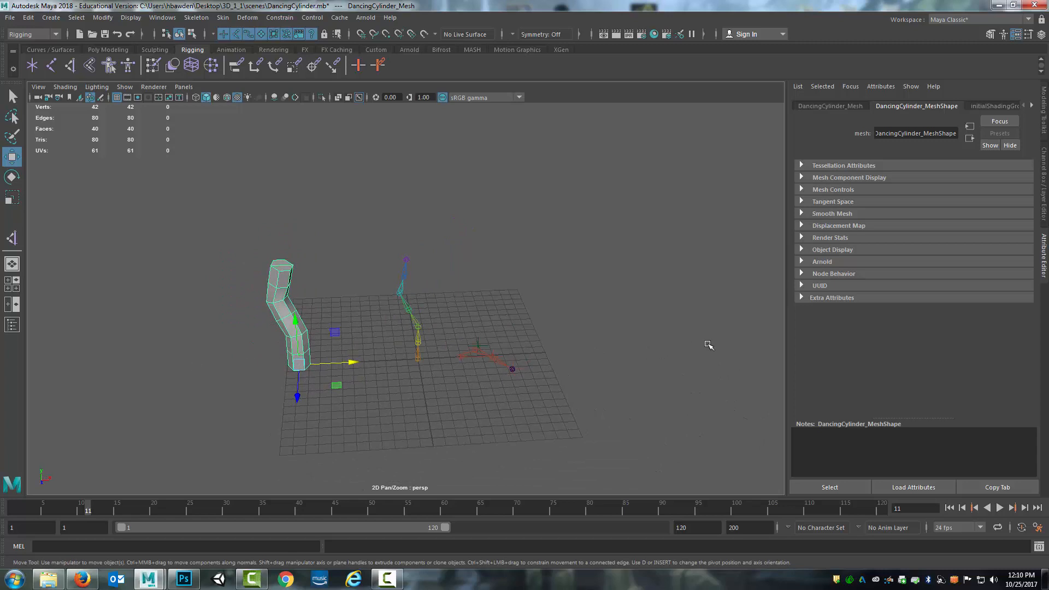
pyautogui.keyDown('alt'); pyautogui.moveTo(709, 345); pyautogui.dragTo(284, 353, button='middle'); pyautogui.keyUp('alt')
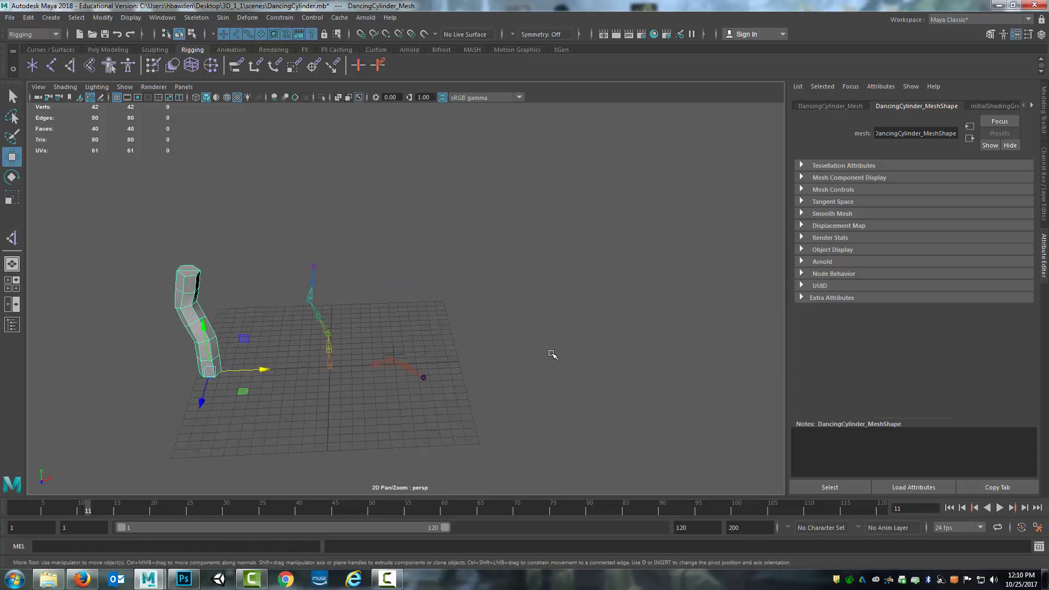
pyautogui.keyDown('alt'); pyautogui.moveTo(551, 354); pyautogui.dragTo(469, 350); pyautogui.keyUp('alt')
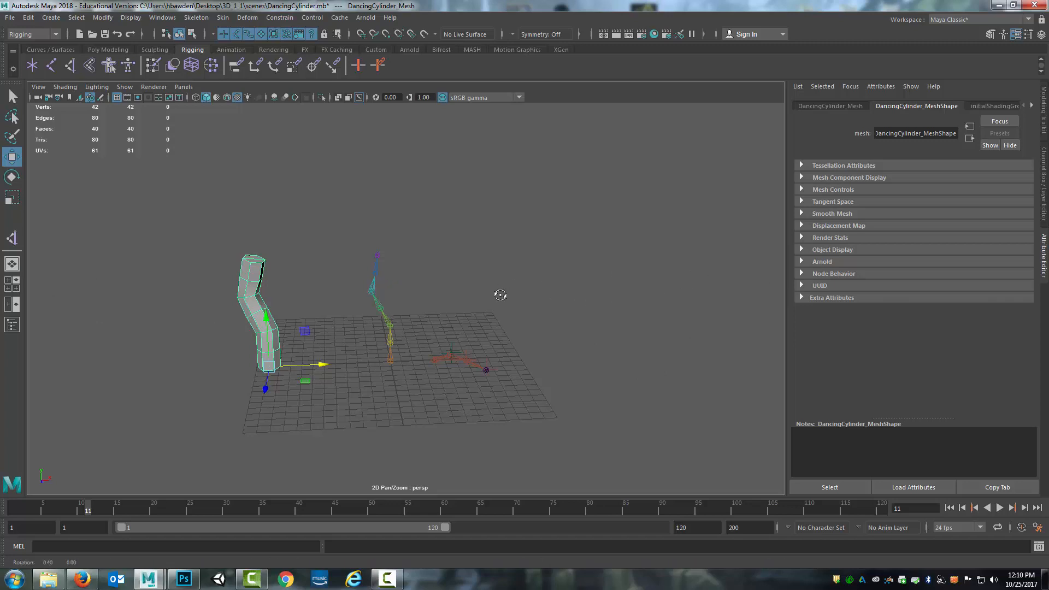
pyautogui.keyDown('alt'); pyautogui.moveTo(498, 295); pyautogui.dragTo(321, 378); pyautogui.keyUp('alt')
pyautogui.keyDown('alt'); pyautogui.moveTo(394, 335); pyautogui.dragTo(437, 314); pyautogui.keyUp('alt')
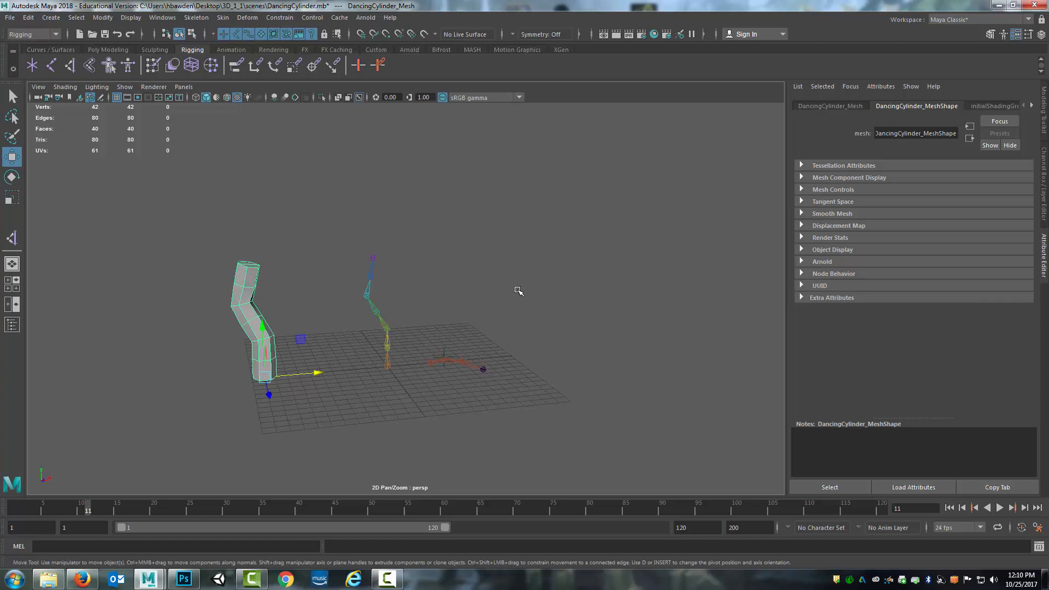
# Undo the cylinder mesh moves and selections back to the mesh standing on its joint chain at frame 1
pyautogui.hotkey('ctrl', 'z')
pyautogui.hotkey('ctrl', 'z')
pyautogui.hotkey('ctrl', 'z')
pyautogui.hotkey('ctrl', 'z')
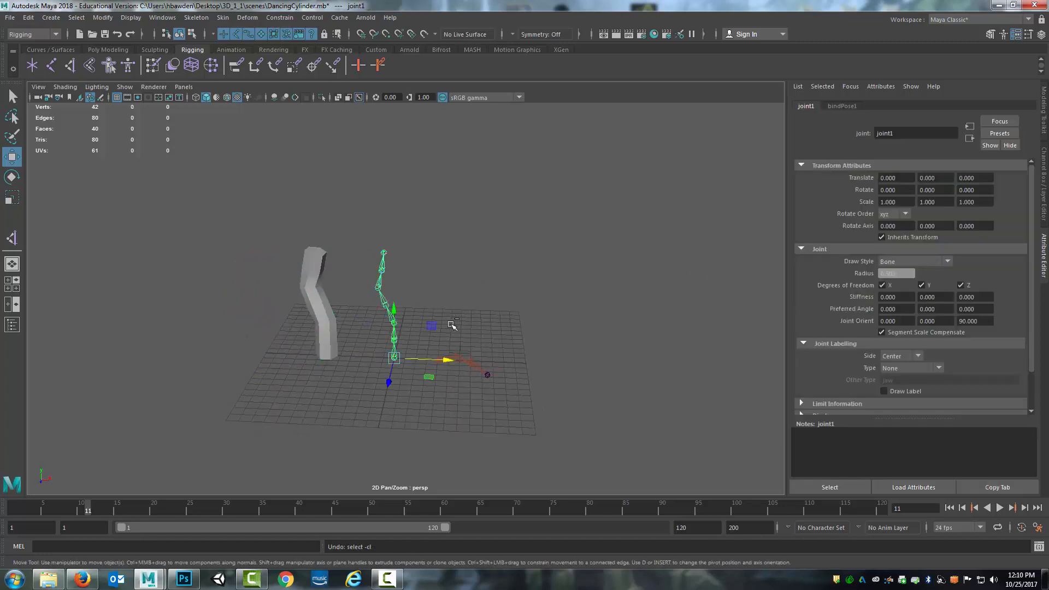
pyautogui.hotkey('ctrl', 'z')
pyautogui.hotkey('ctrl', 'z')
pyautogui.hotkey('ctrl', 'z')
pyautogui.hotkey('ctrl', 'z')
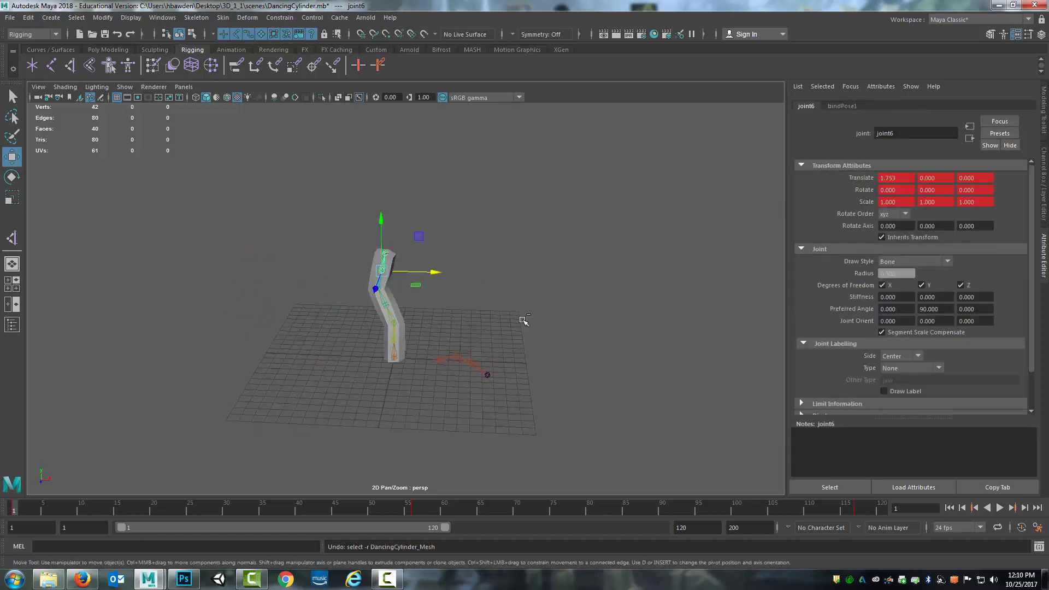
# Undo the history deletion, the sixth joint's keyframed animation and the fifth joint's rotation
pyautogui.hotkey('ctrl', 'z')
pyautogui.hotkey('ctrl', 'z')
pyautogui.hotkey('ctrl', 'z')
pyautogui.hotkey('ctrl', 'z')
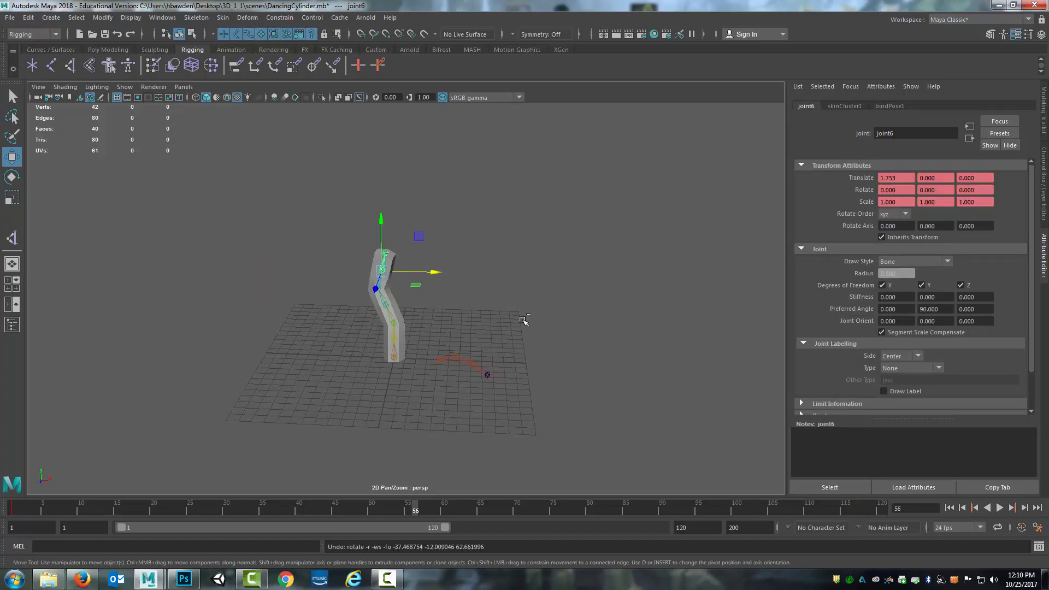
pyautogui.hotkey('ctrl', 'z')
pyautogui.hotkey('ctrl', 'z')
pyautogui.hotkey('ctrl', 'z')
pyautogui.hotkey('ctrl', 'z')
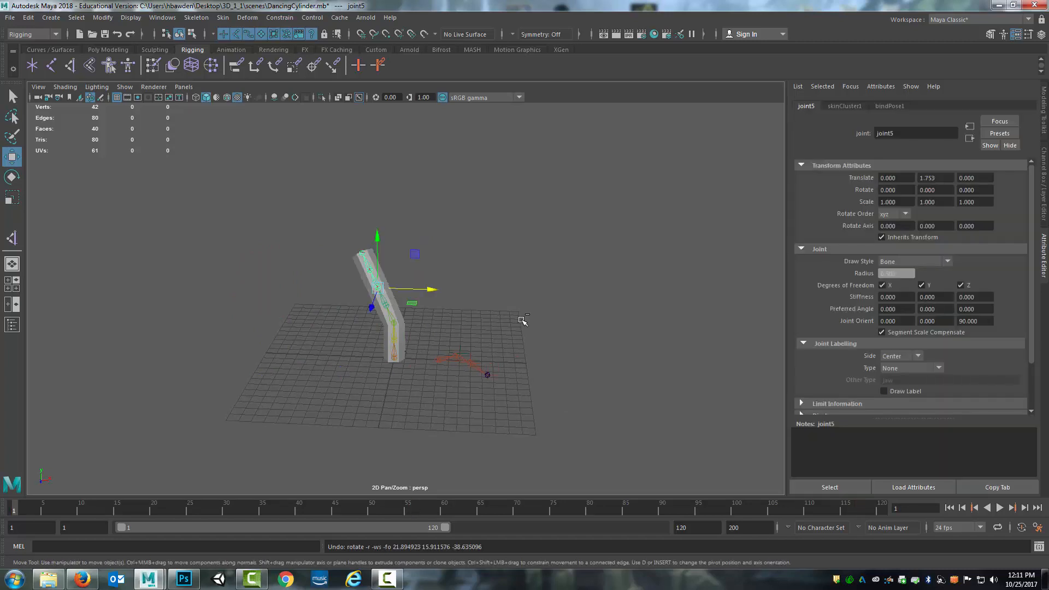
# Rotate the fifth joint to bend the upper part of the cylinder back toward positive X
pyautogui.scroll(3, 438, 304)
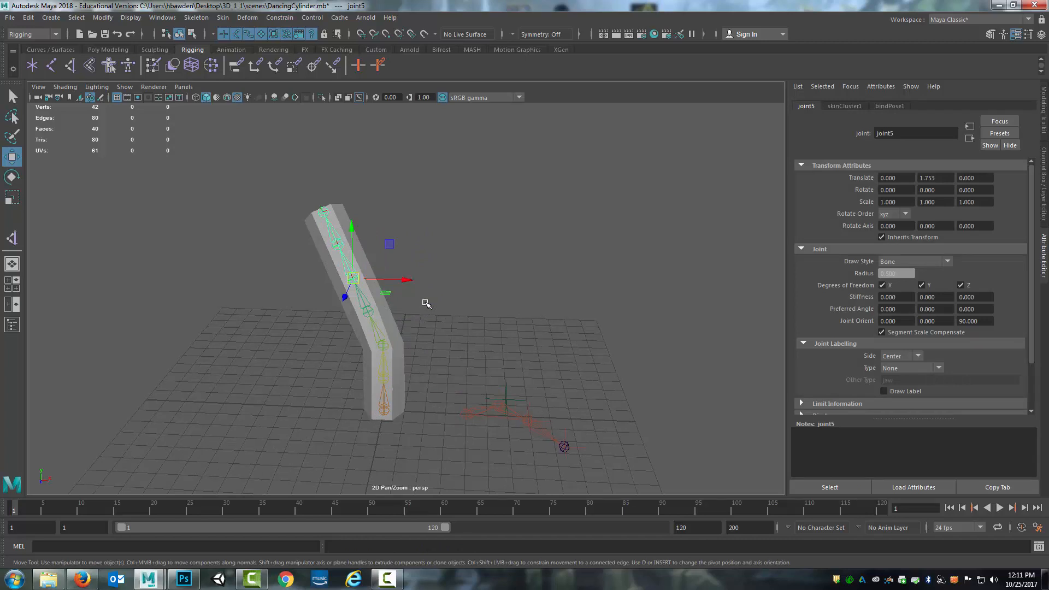
pyautogui.press('e')
pyautogui.moveTo(386, 276); pyautogui.dragTo(389, 299)
pyautogui.moveTo(374, 245); pyautogui.dragTo(390, 239)
# Delete only the non-deformer history of the cylinder mesh so its skin binding is kept
pyautogui.click(348, 202)
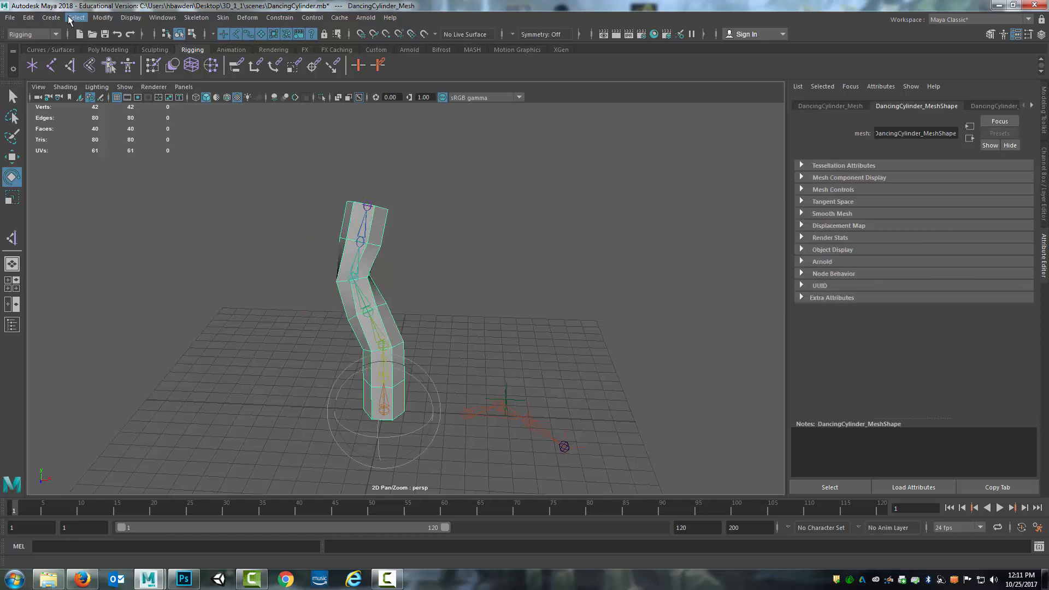
pyautogui.click(30, 17)
pyautogui.moveTo(71, 146)
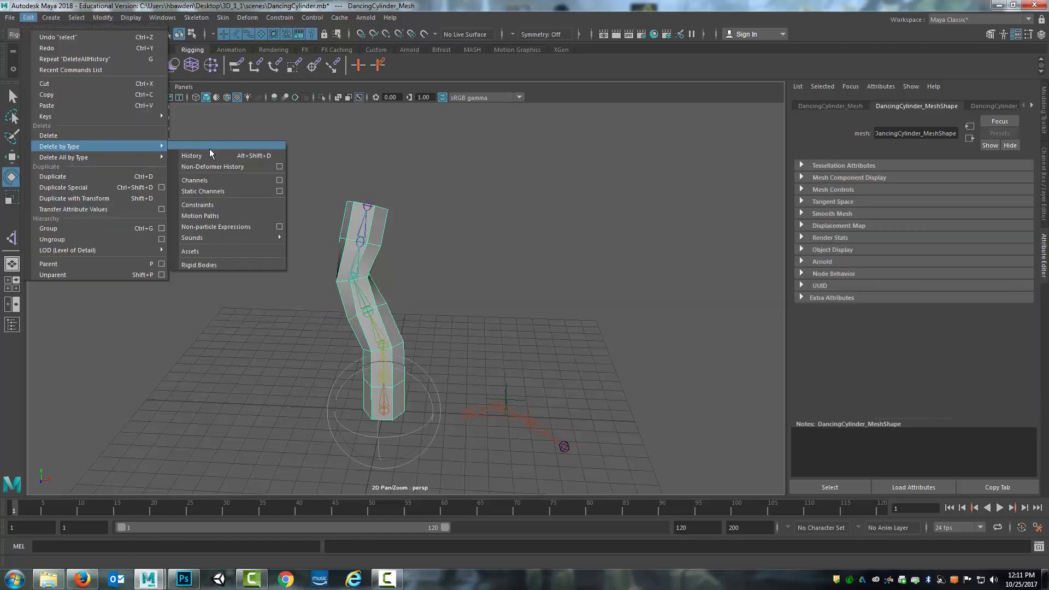
pyautogui.click(212, 166)
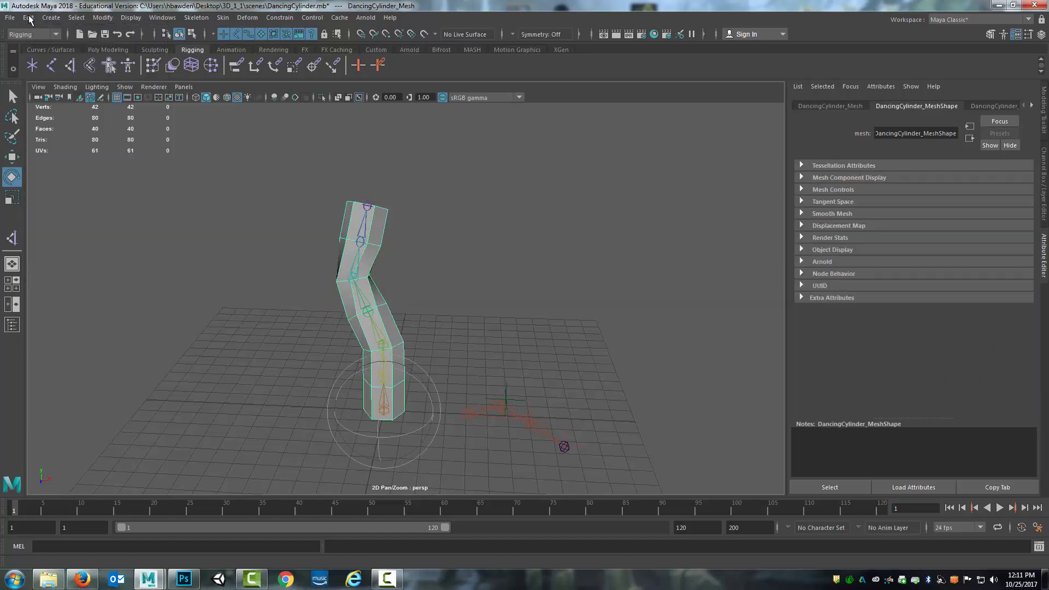
# Examine the bent cylinder mesh and its joint chain from several angles
pyautogui.scroll(3, 445, 306)
pyautogui.scroll(-4, 445, 306)
pyautogui.keyDown('alt'); pyautogui.moveTo(446, 306); pyautogui.dragTo(292, 328); pyautogui.keyUp('alt')
pyautogui.keyDown('alt'); pyautogui.moveTo(513, 249); pyautogui.dragTo(459, 274); pyautogui.keyUp('alt')
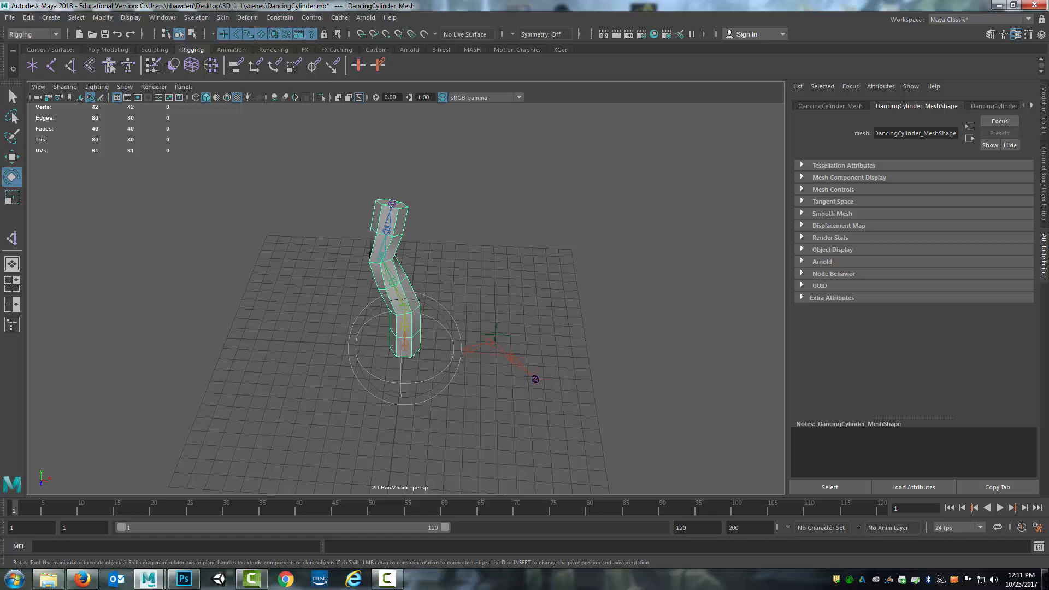
pyautogui.keyDown('alt'); pyautogui.moveTo(593, 365); pyautogui.dragTo(633, 306, button='middle'); pyautogui.keyUp('alt')
pyautogui.moveTo(633, 305)
pyautogui.keyDown('alt'); pyautogui.mouseDown()
pyautogui.moveTo(536, 311)
pyautogui.moveTo(587, 323)
pyautogui.moveTo(643, 305)
pyautogui.mouseUp(); pyautogui.keyUp('alt')
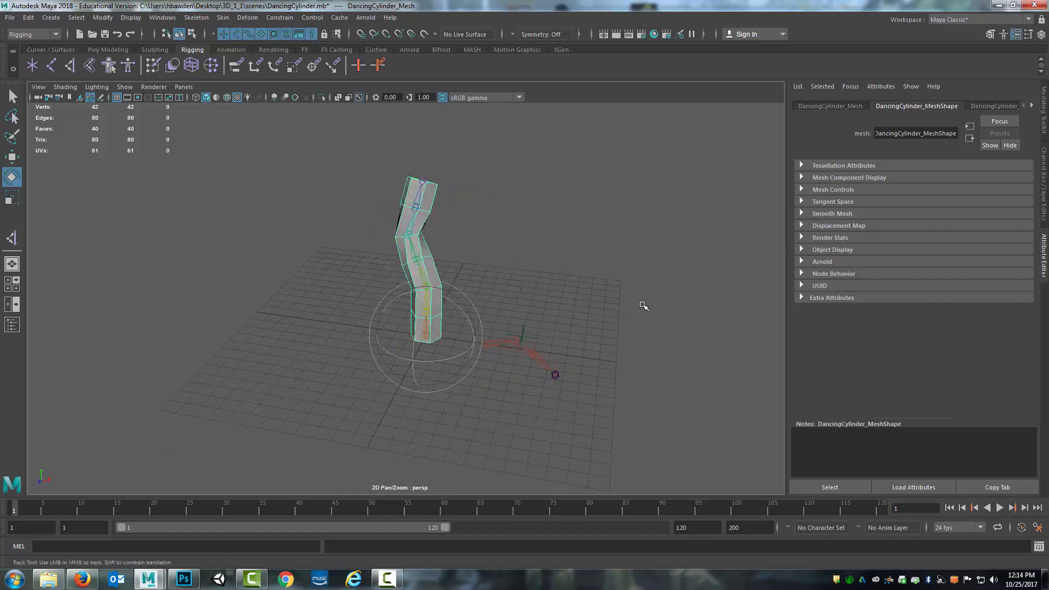
pyautogui.keyDown('alt'); pyautogui.moveTo(644, 306); pyautogui.dragTo(618, 307, button='middle'); pyautogui.keyUp('alt')
pyautogui.scroll(4, 618, 306)
pyautogui.scroll(-3, 618, 307)
pyautogui.keyDown('alt'); pyautogui.moveTo(670, 285); pyautogui.dragTo(642, 300, button='middle'); pyautogui.keyUp('alt')
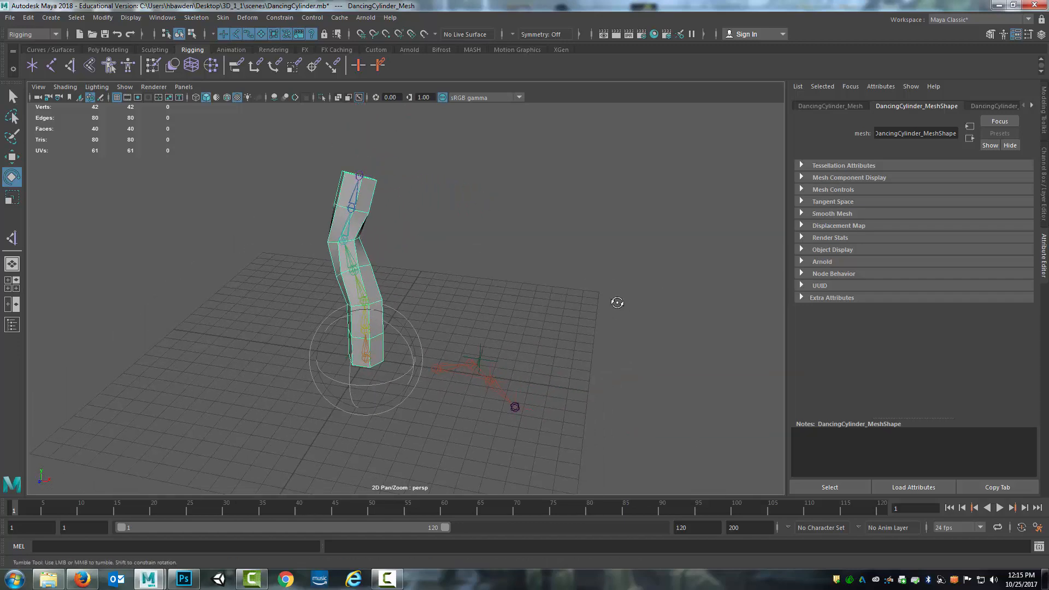
pyautogui.moveTo(617, 302)
pyautogui.keyDown('alt'); pyautogui.mouseDown()
pyautogui.moveTo(557, 293)
pyautogui.moveTo(599, 323)
pyautogui.moveTo(566, 325)
pyautogui.moveTo(608, 335)
pyautogui.moveTo(627, 326)
pyautogui.moveTo(599, 309)
pyautogui.mouseUp(); pyautogui.keyUp('alt')
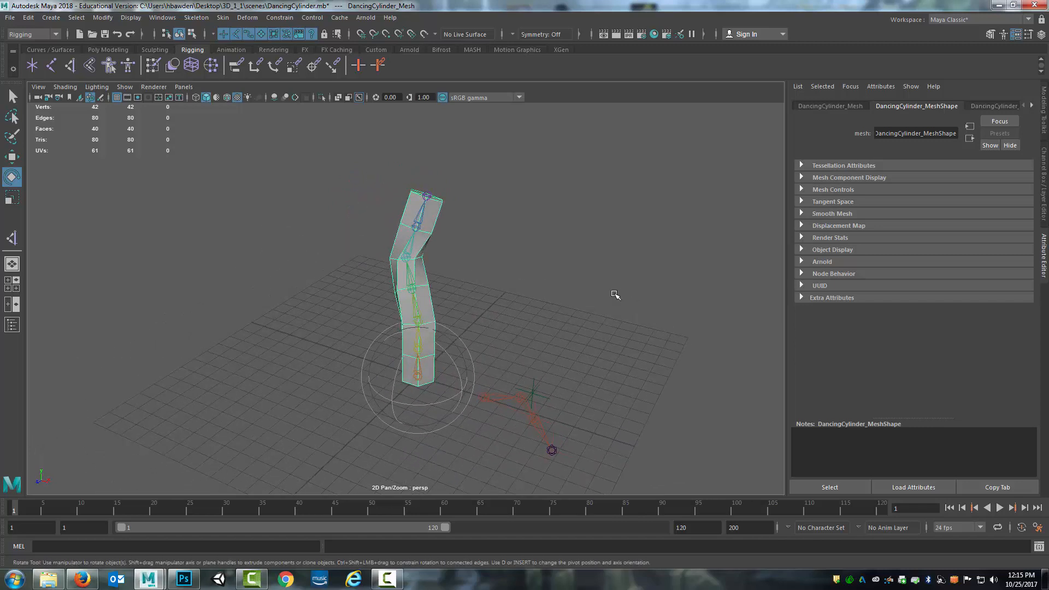